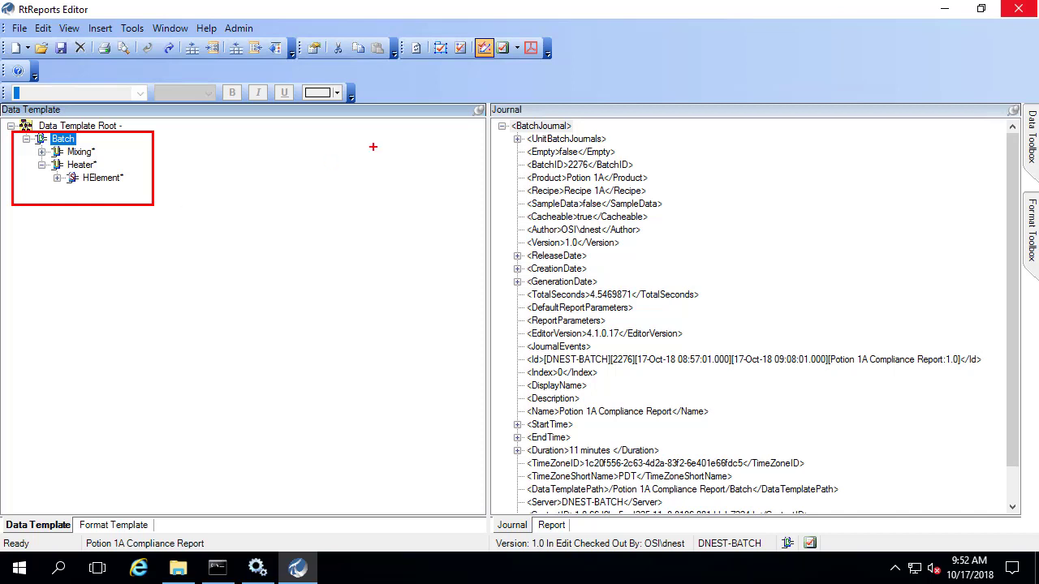
# Step: Expand the Batch Overview Section and its Batch Information folder in the format template, with the generated report shown for comparison
pyautogui.moveTo(493, 117)
pyautogui.mouseDown()
pyautogui.moveTo(688, 473)
pyautogui.moveTo(892, 512)
pyautogui.moveTo(998, 512)
pyautogui.mouseUp()
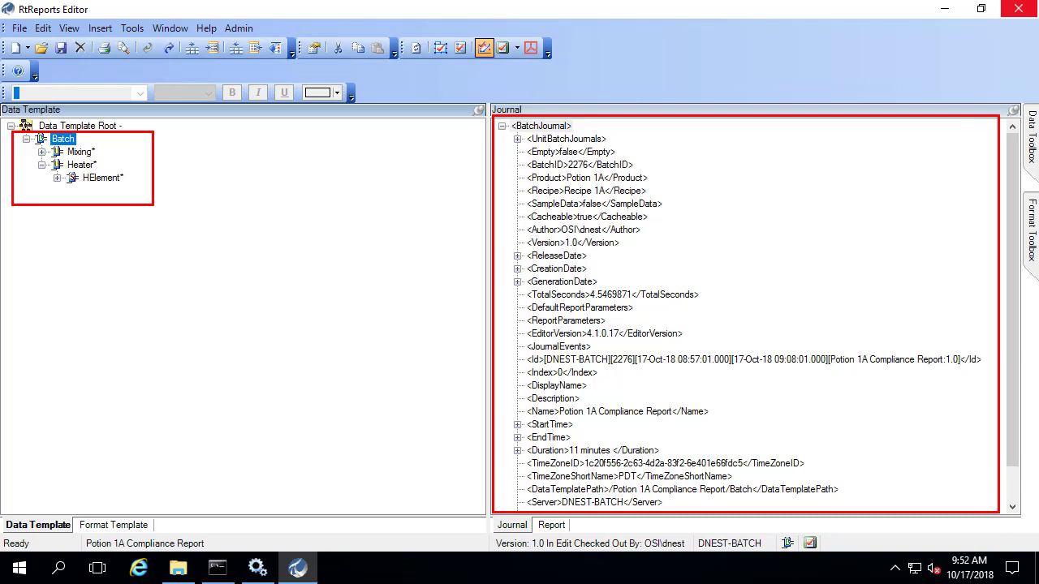
pyautogui.press('Escape')
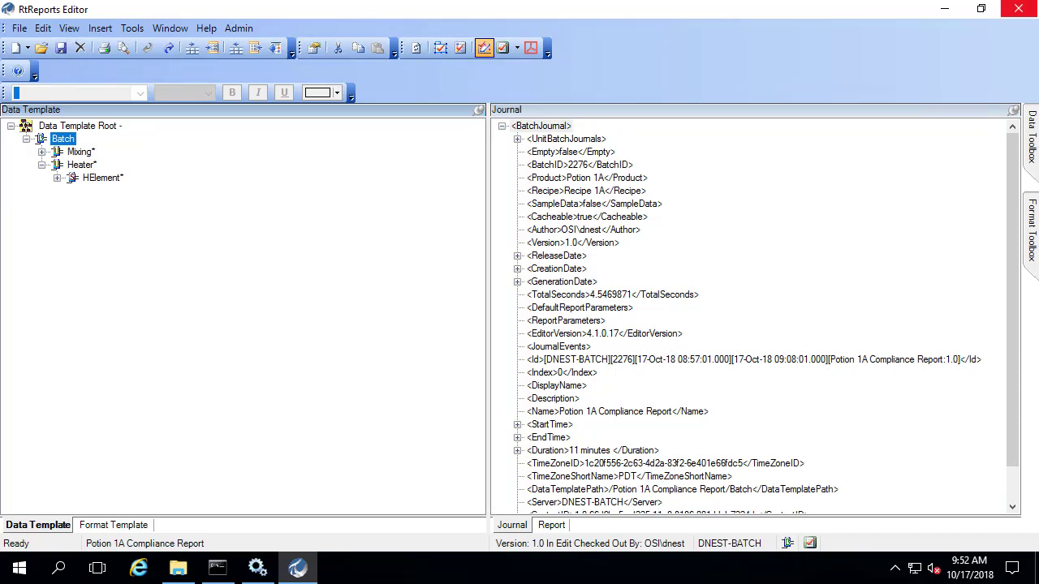
pyautogui.click(135, 527)
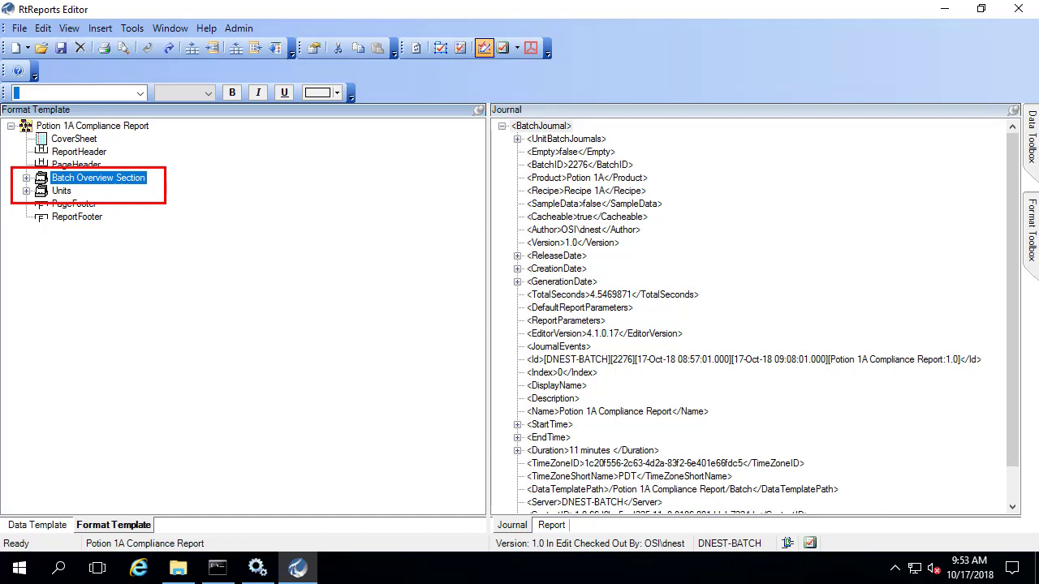
pyautogui.click(26, 178)
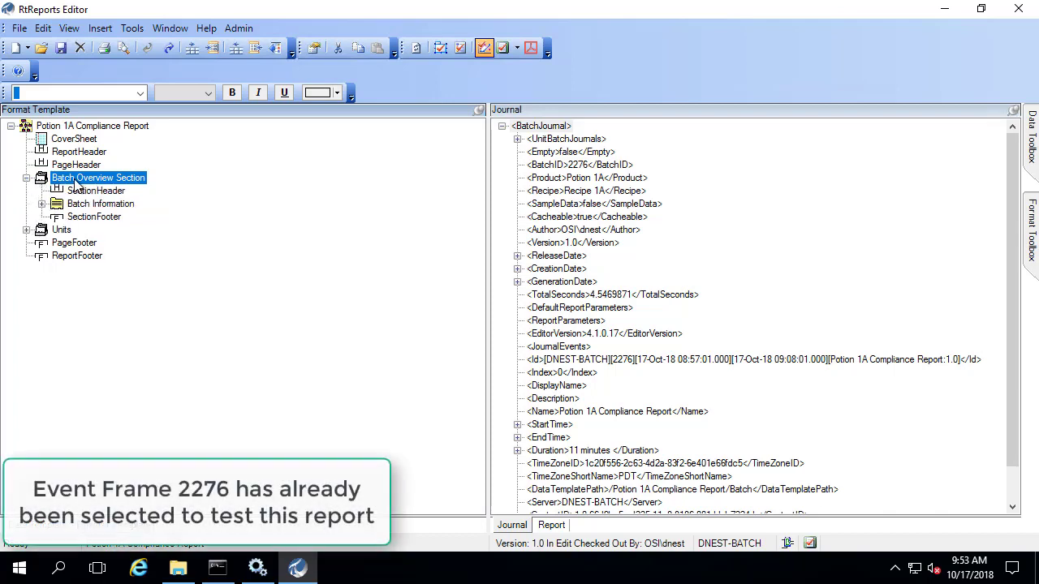
pyautogui.click(551, 525)
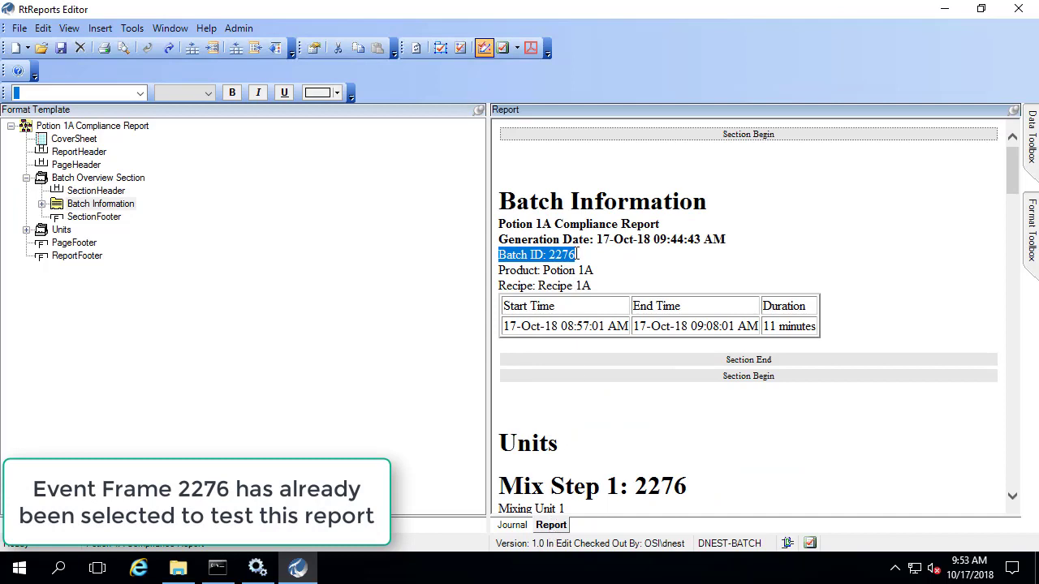
pyautogui.click(41, 204)
pyautogui.click(43, 206)
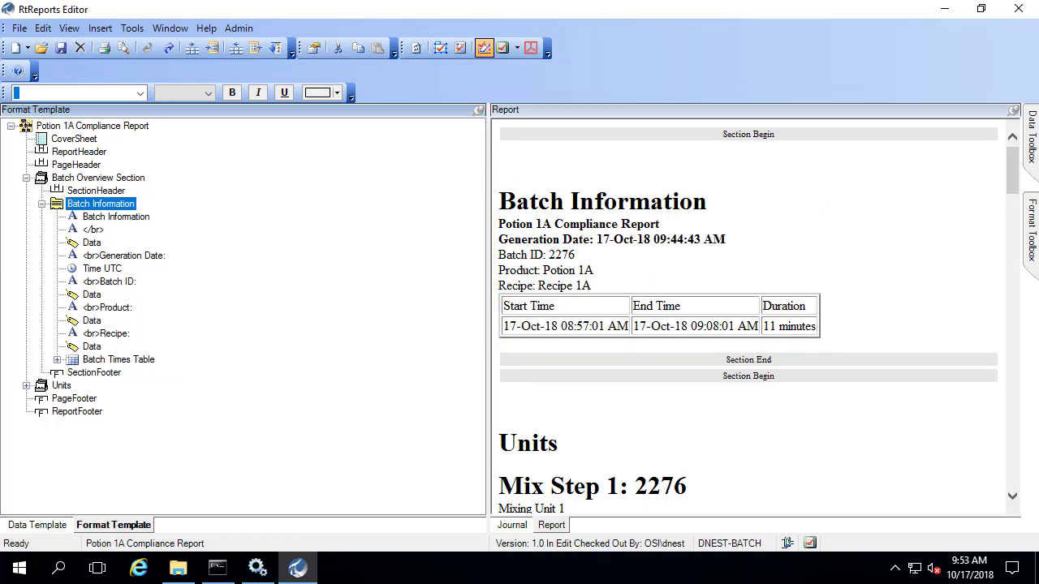
pyautogui.click(128, 218)
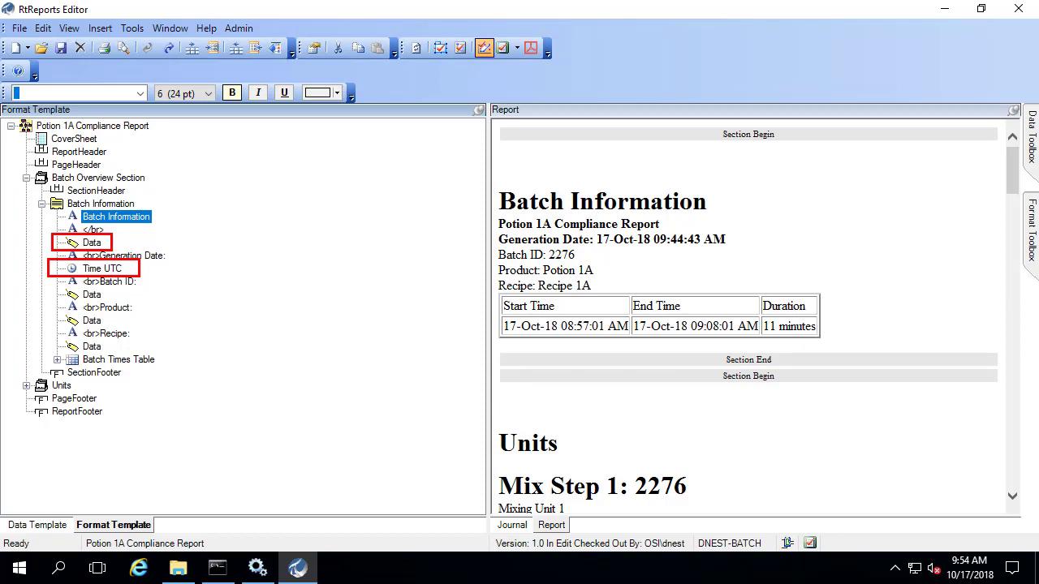
# Step: Open the first Data item under Batch Information and compare its source with the Name element in the journal and the report title line
pyautogui.doubleClick(92, 243)
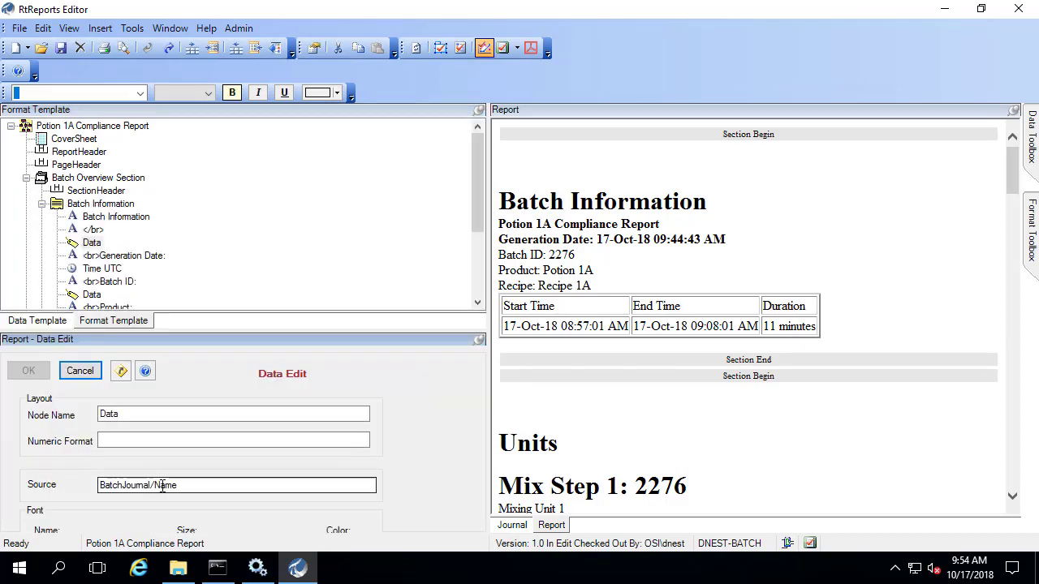
pyautogui.moveTo(199, 487); pyautogui.dragTo(80, 487)
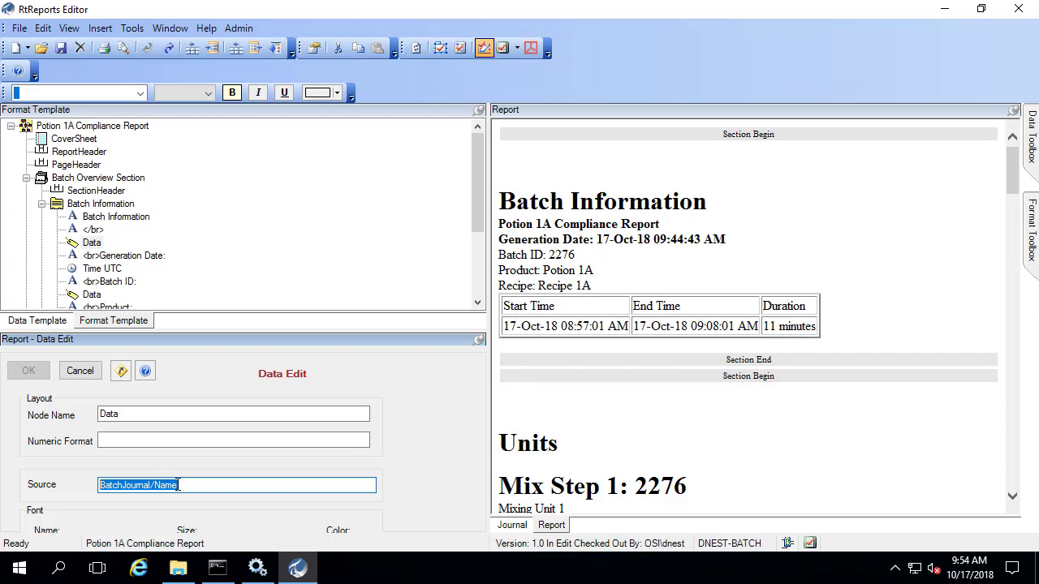
pyautogui.moveTo(490, 209)
pyautogui.mouseDown()
pyautogui.moveTo(581, 234)
pyautogui.moveTo(671, 234)
pyautogui.mouseUp()
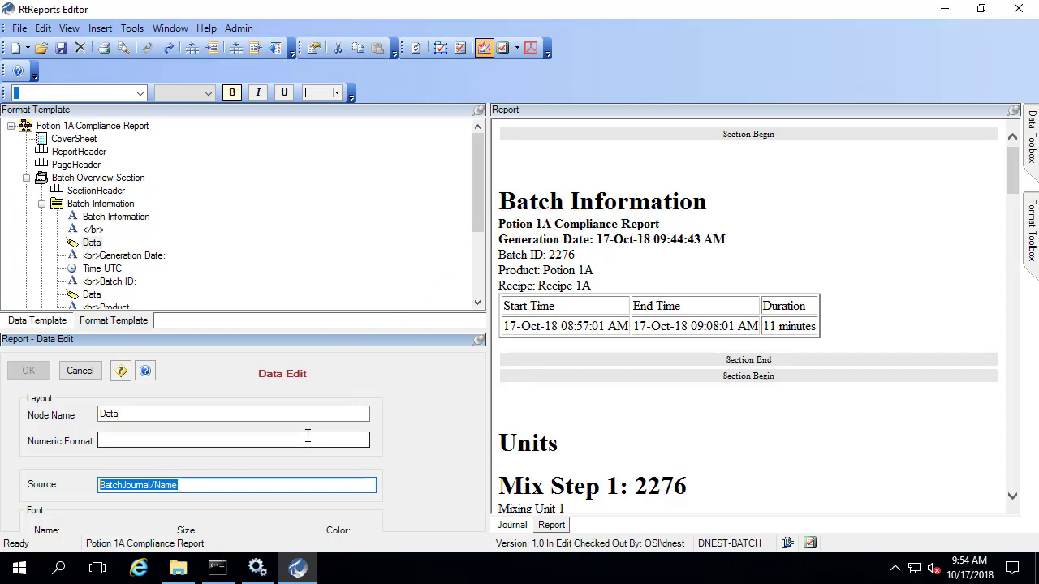
pyautogui.click(512, 525)
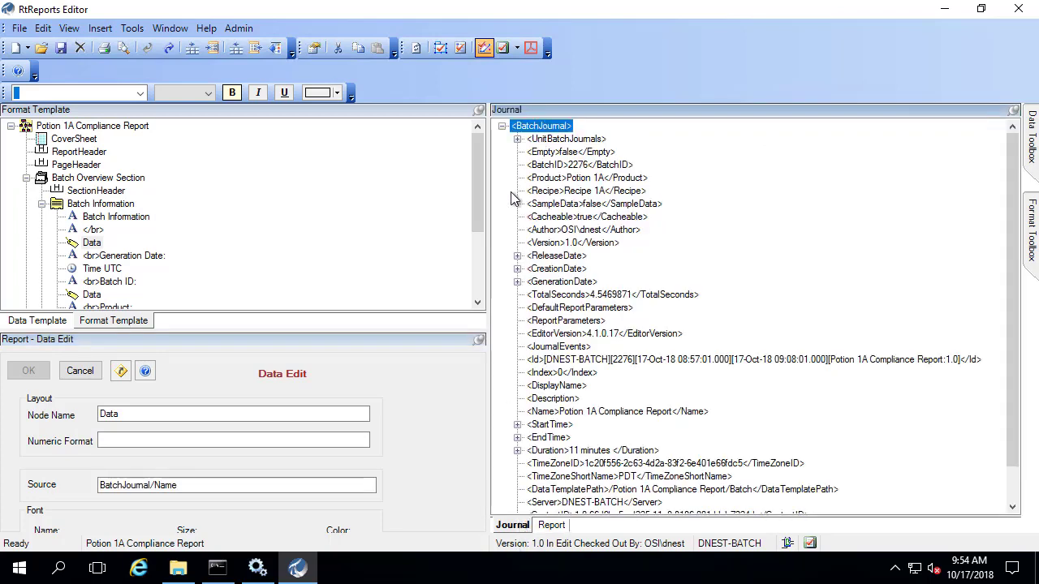
pyautogui.click(588, 414)
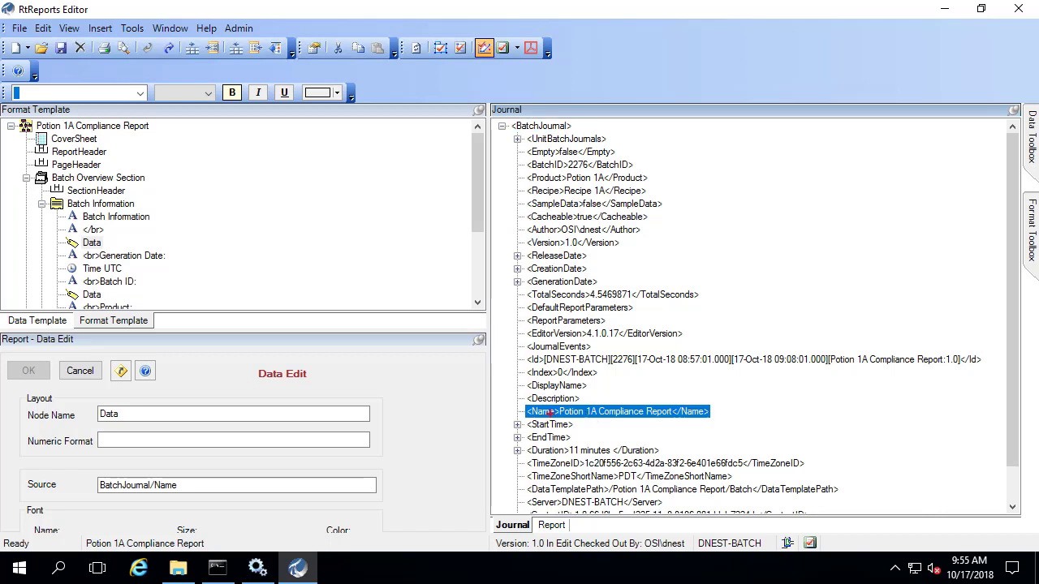
pyautogui.moveTo(512, 397)
pyautogui.mouseDown()
pyautogui.moveTo(654, 428)
pyautogui.moveTo(722, 426)
pyautogui.mouseUp()
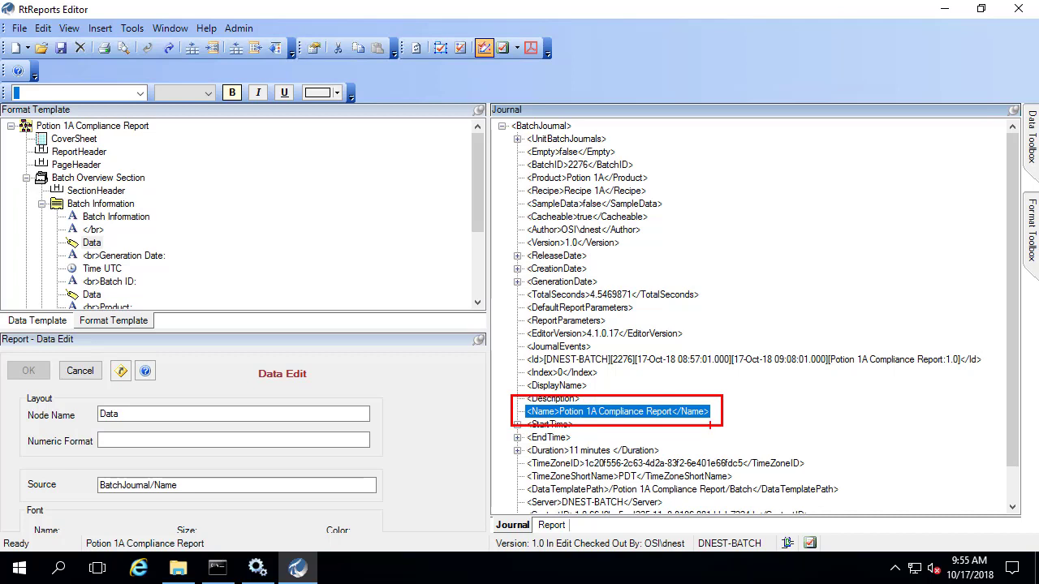
pyautogui.press('Escape')
pyautogui.moveTo(638, 422); pyautogui.dragTo(72, 478)
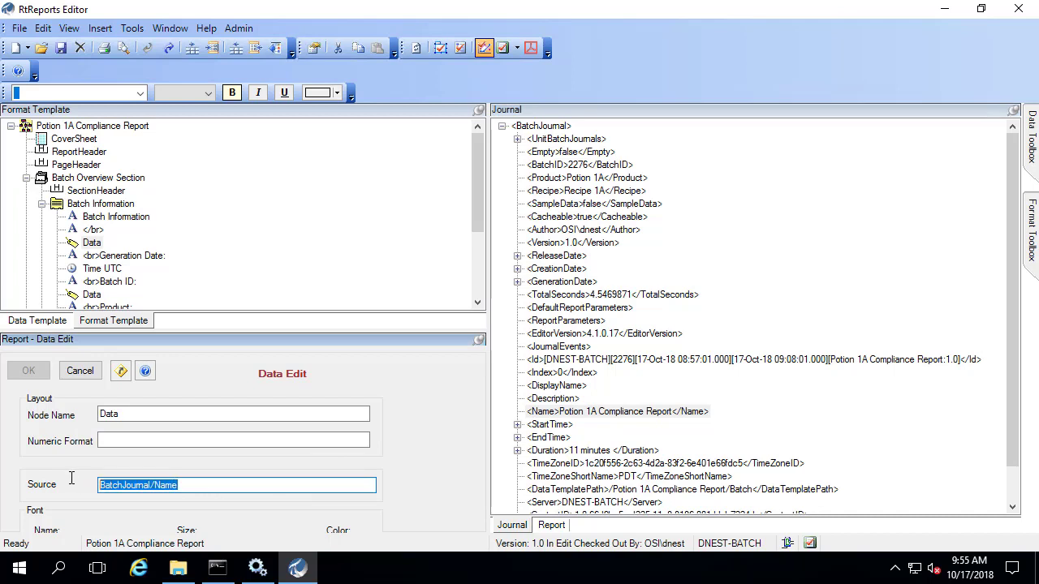
pyautogui.click(551, 526)
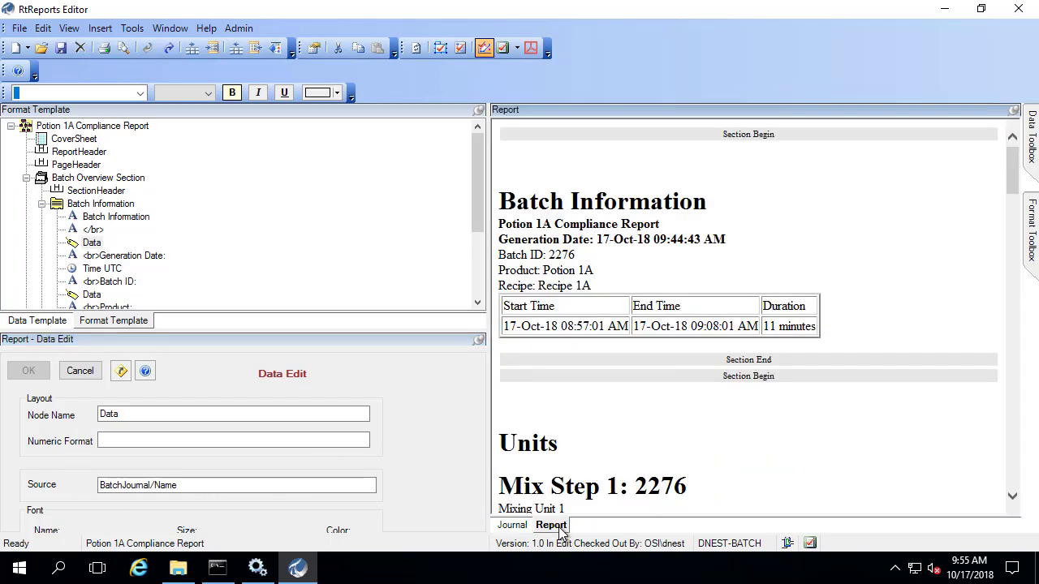
pyautogui.moveTo(501, 225); pyautogui.dragTo(654, 229)
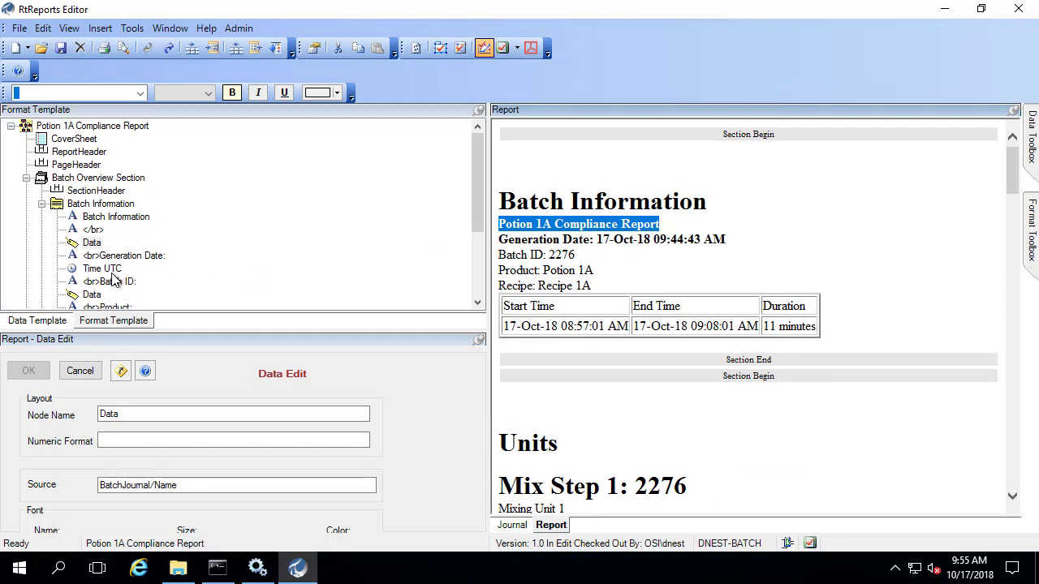
# Step: Open the Time UTC item under Batch Information and trace its source to the UTCSeconds element of GenerationDate in the journal
pyautogui.scroll(-2, 112, 278)
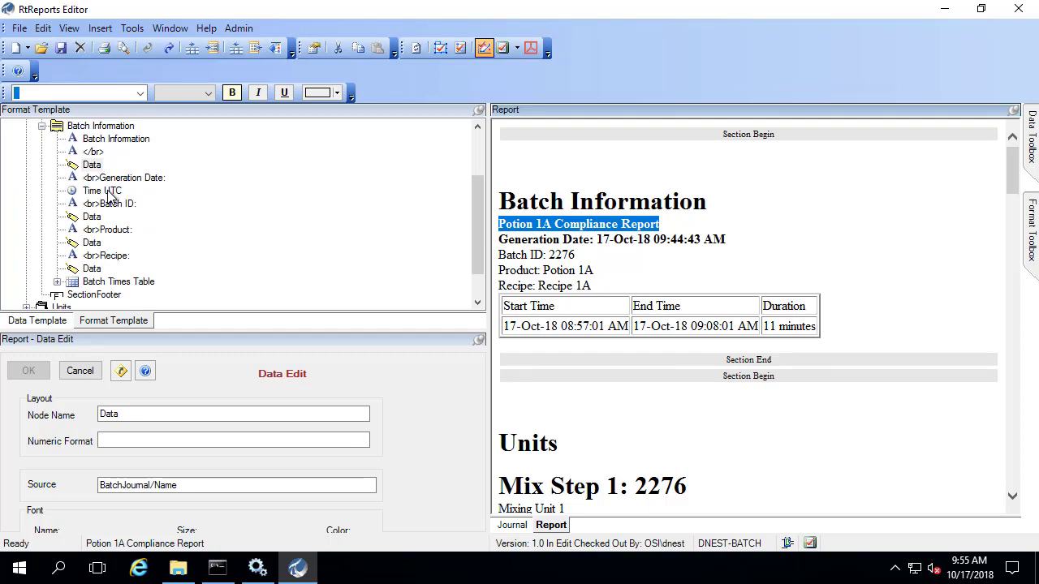
pyautogui.click(109, 193)
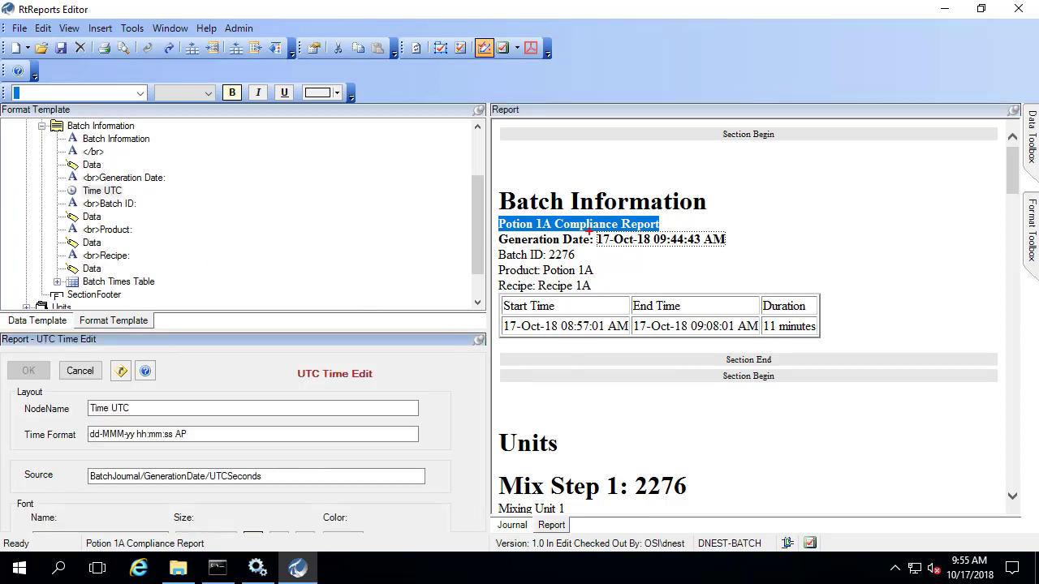
pyautogui.moveTo(593, 224)
pyautogui.mouseDown()
pyautogui.moveTo(612, 247)
pyautogui.moveTo(737, 253)
pyautogui.mouseUp()
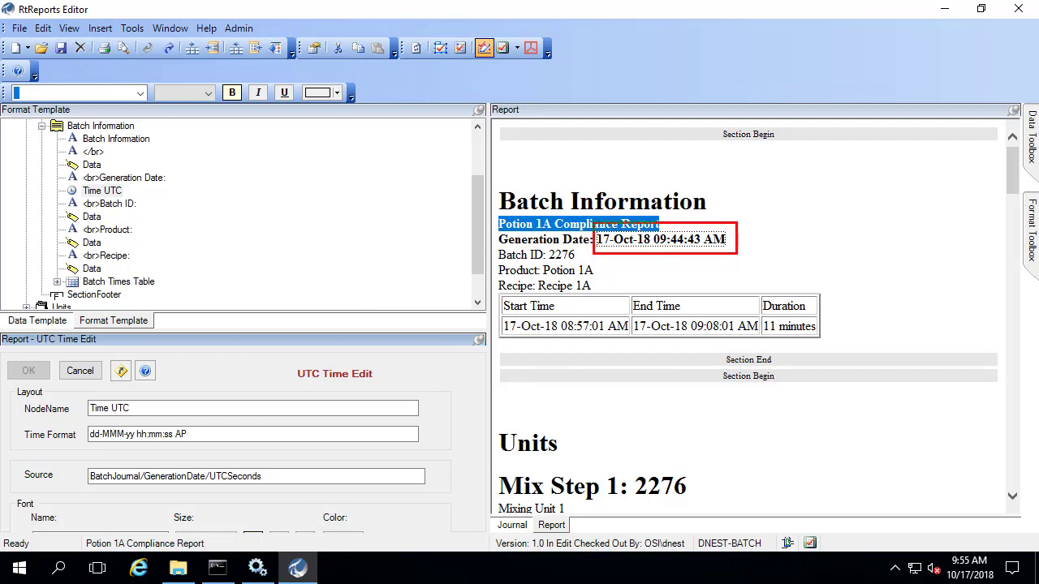
pyautogui.press('Escape')
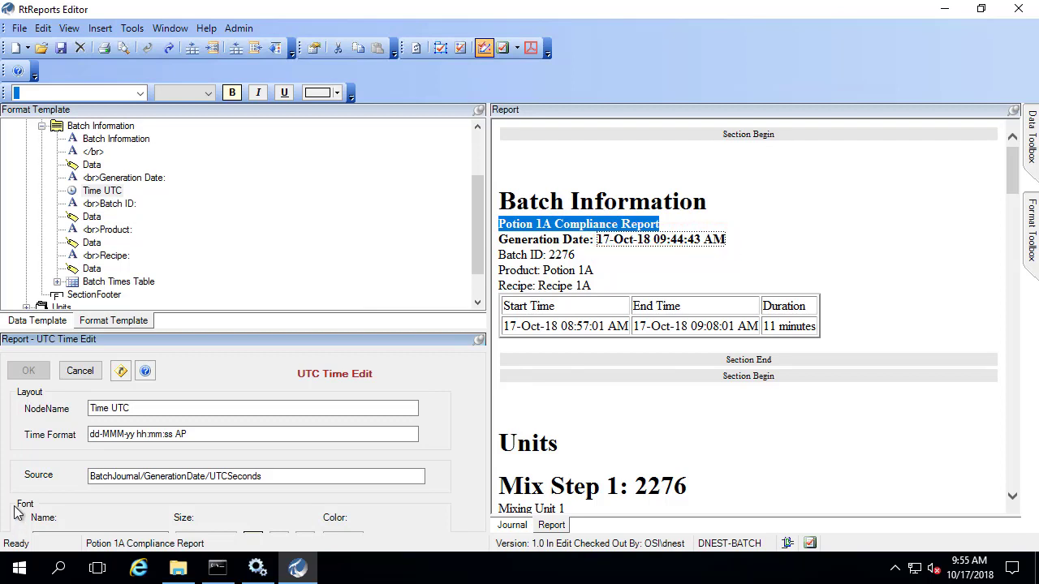
pyautogui.moveTo(13, 461); pyautogui.dragTo(281, 494)
pyautogui.press('Escape')
pyautogui.click(513, 532)
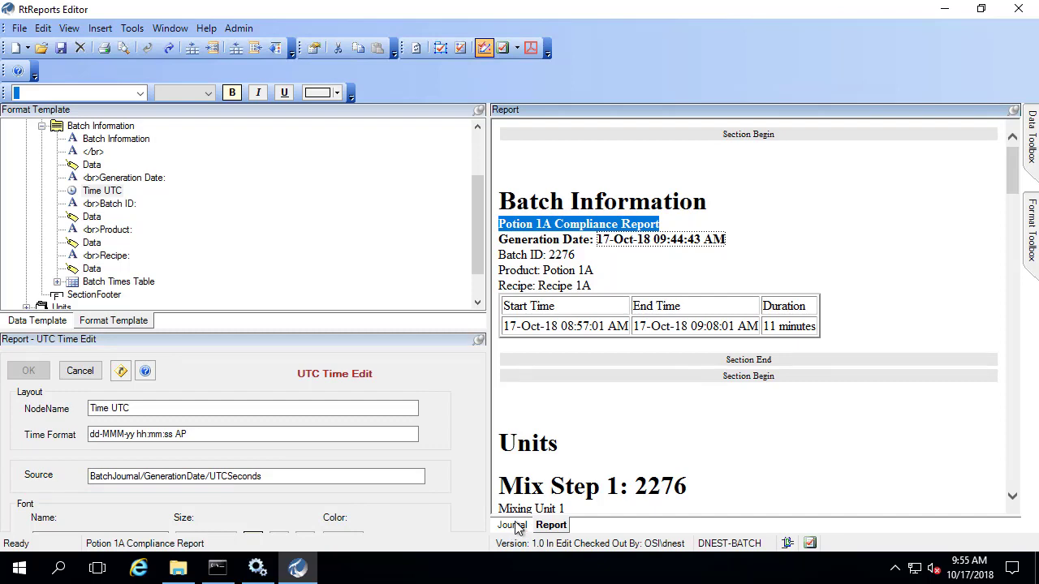
pyautogui.click(514, 527)
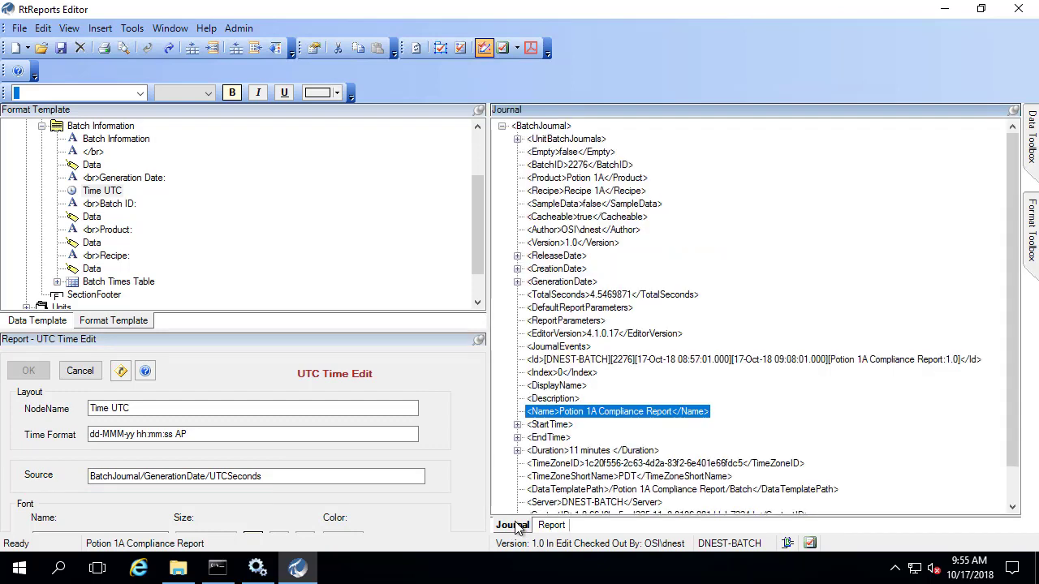
pyautogui.click(517, 281)
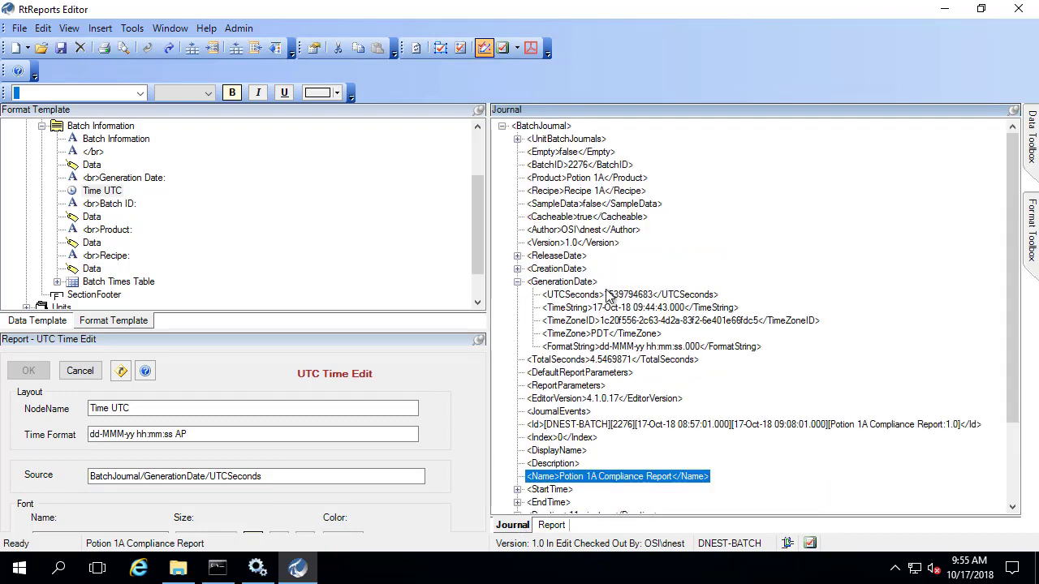
pyautogui.moveTo(616, 295); pyautogui.dragTo(342, 480)
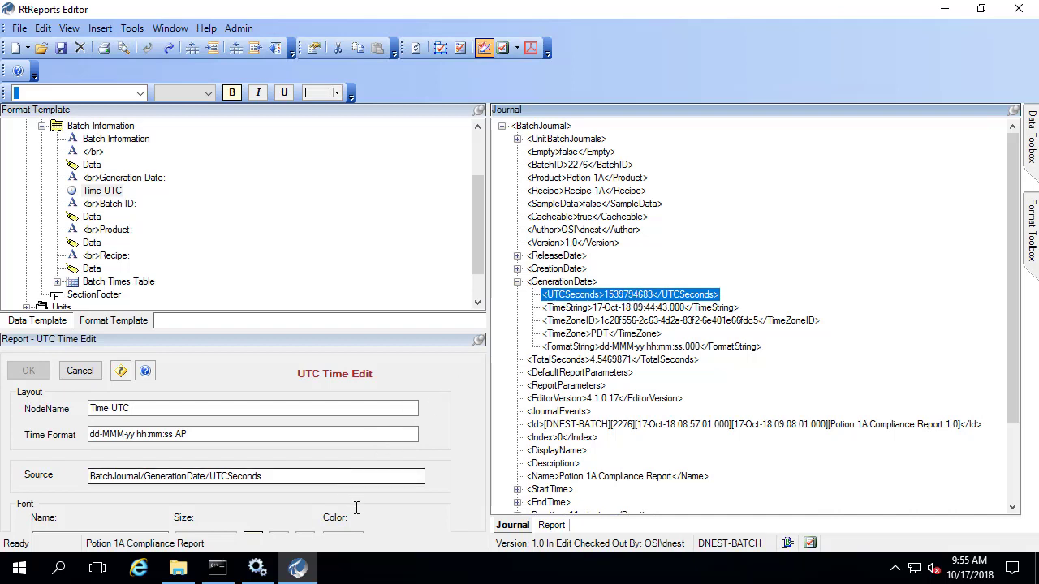
# Step: Return to the generated report and examine the Units section with its first mix step and pH trend
pyautogui.click(551, 526)
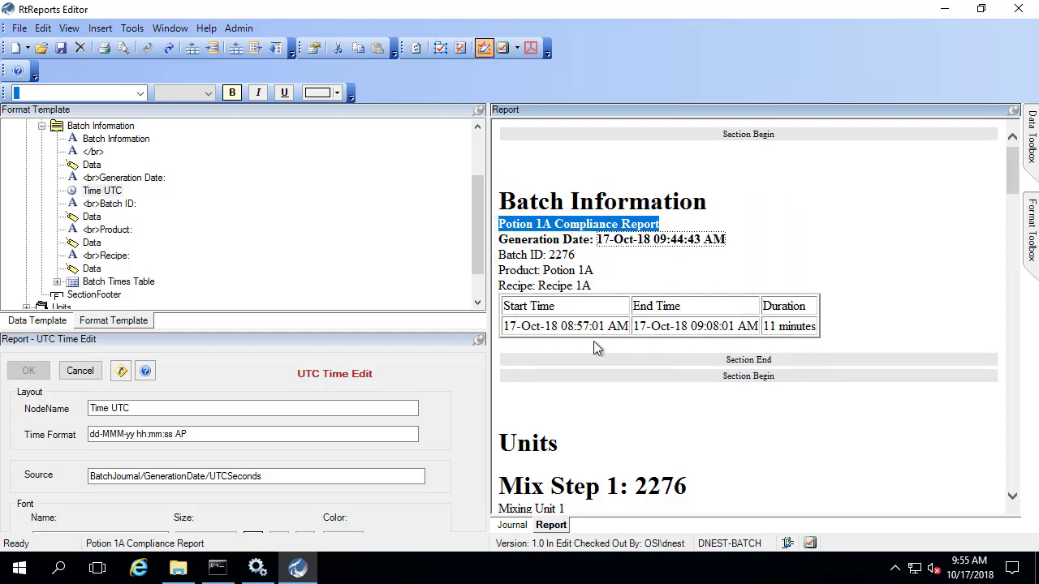
pyautogui.scroll(-3, 820, 454)
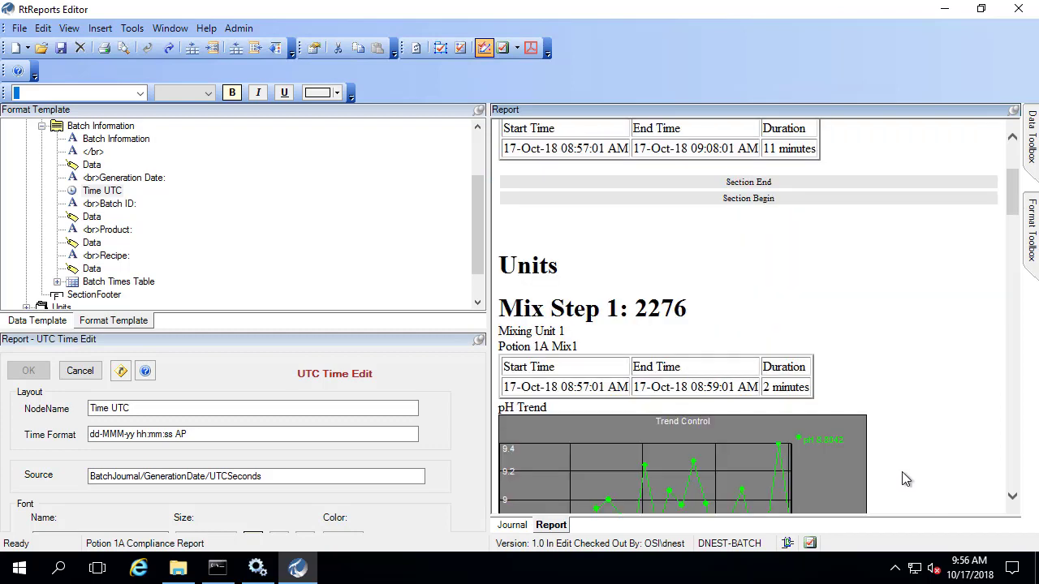
pyautogui.scroll(-1, 902, 479)
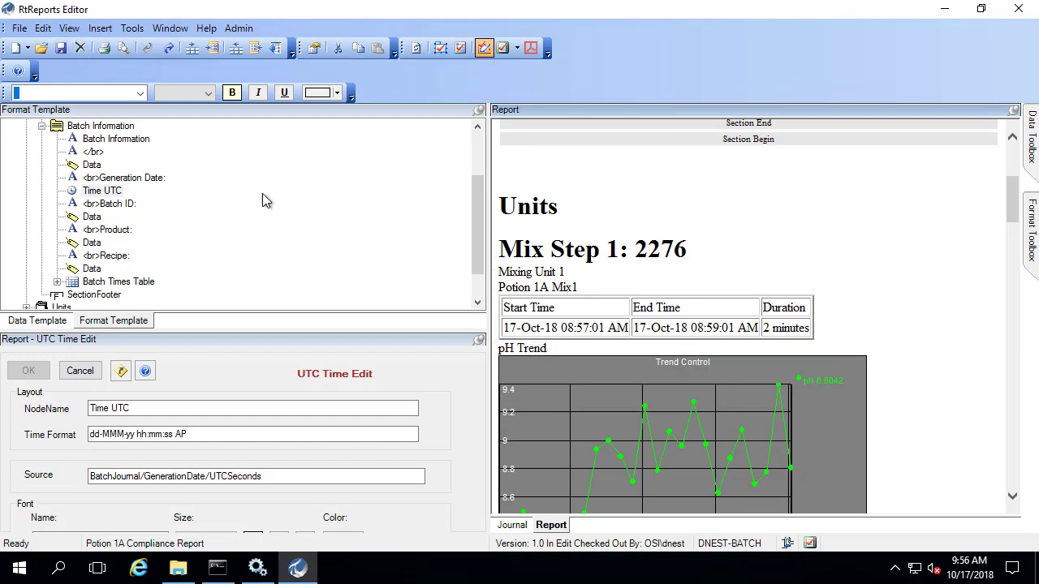
# Step: Open the Potion 1A Compliance report template, discarding the changes to the current template
pyautogui.click(22, 29)
pyautogui.click(51, 65)
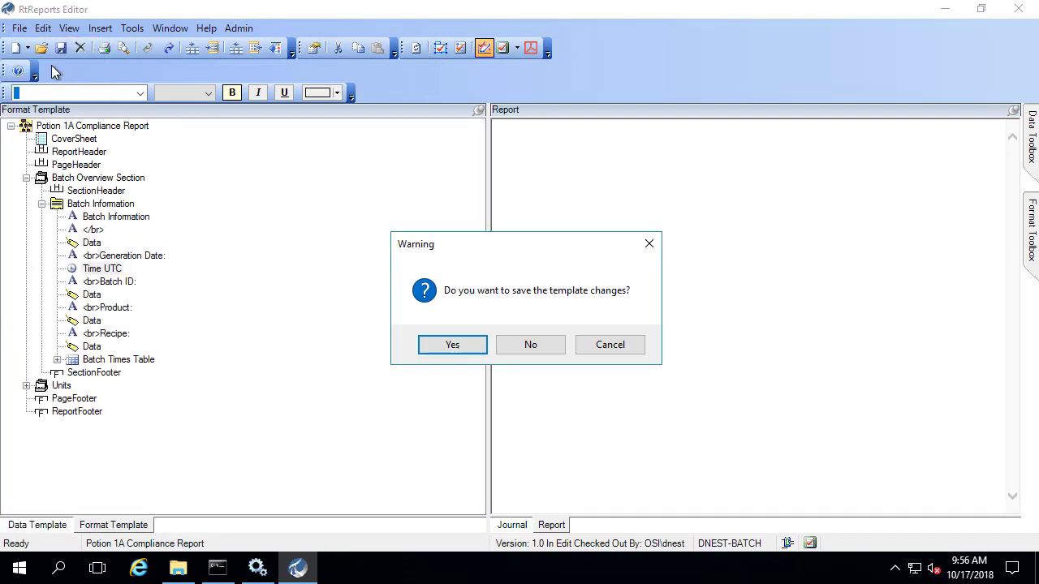
pyautogui.click(531, 345)
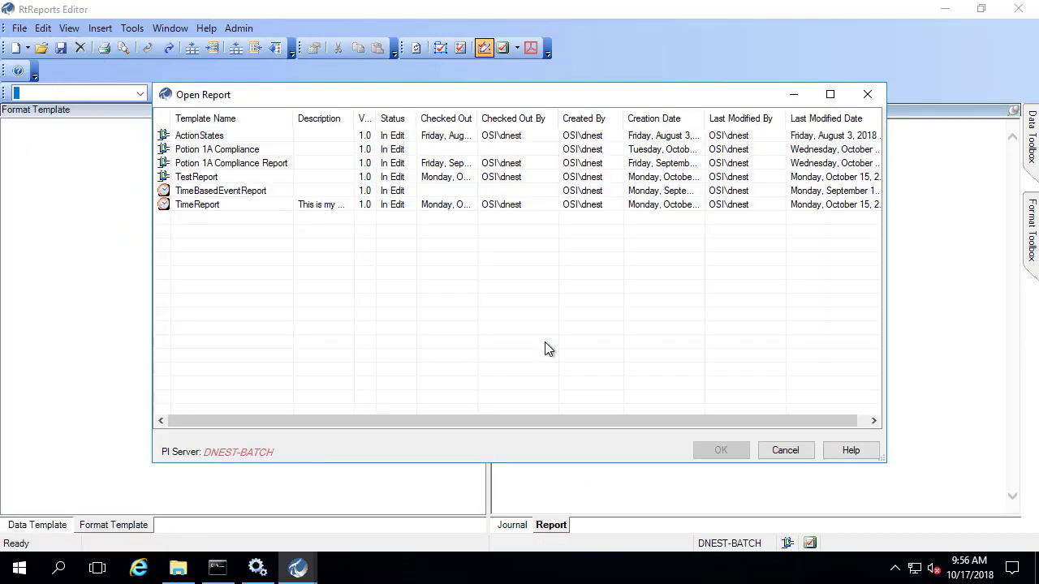
pyautogui.click(201, 149)
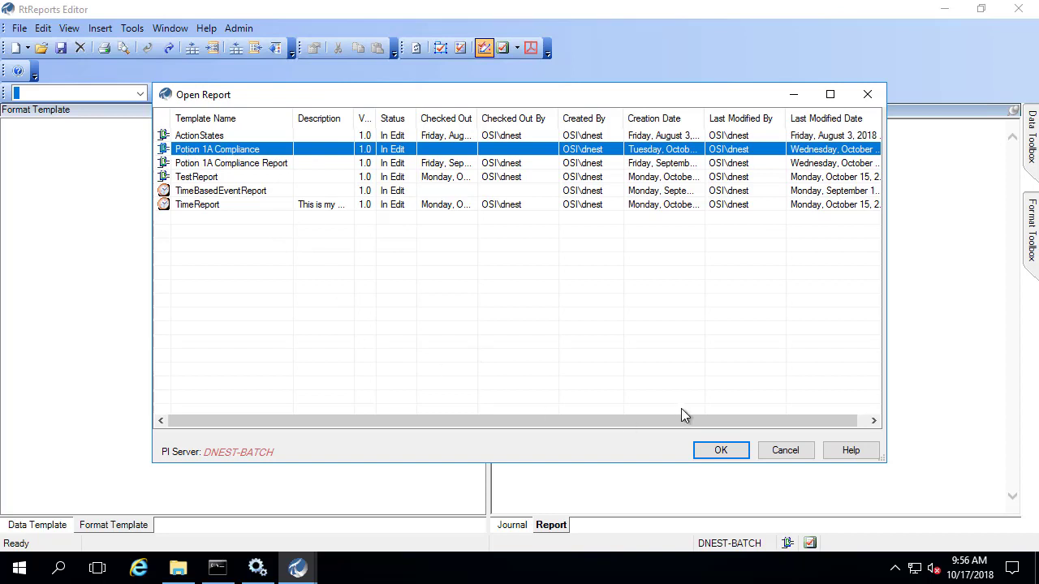
pyautogui.click(714, 451)
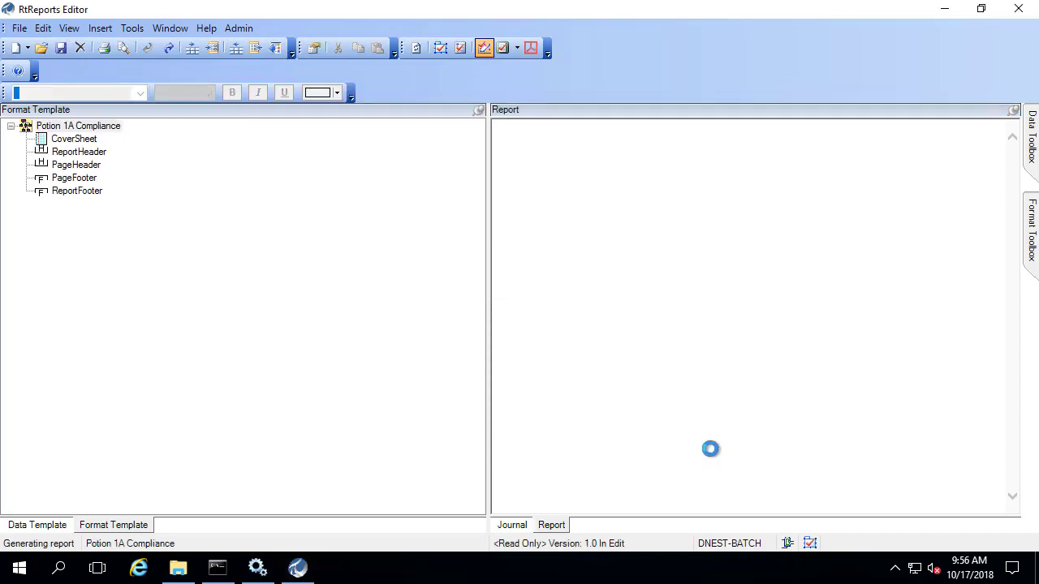
# Step: Expand Batch and Heater* in the data template and inspect the Mixing*, Heater* and HElement* nodes
pyautogui.click(45, 527)
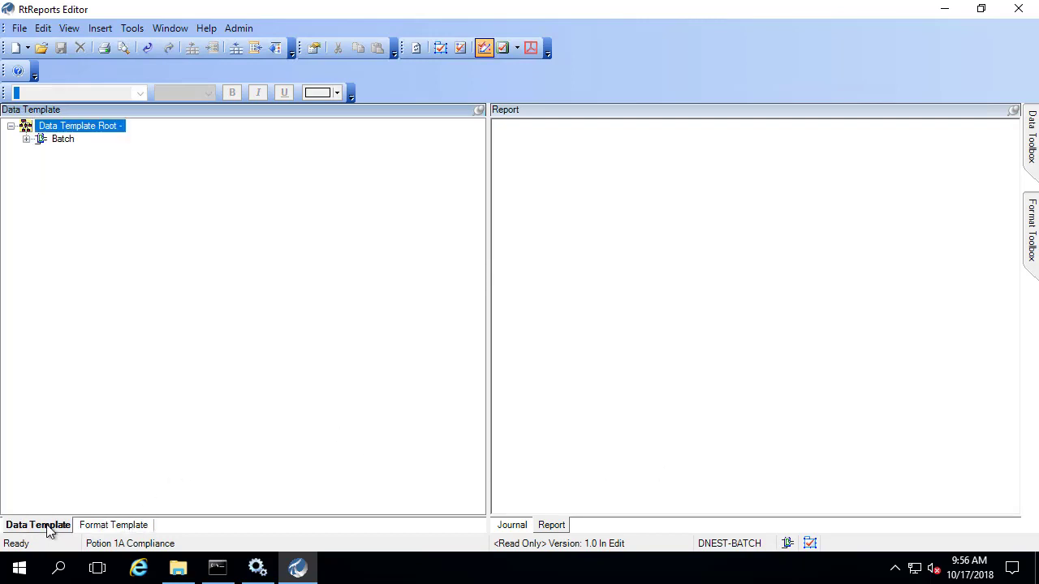
pyautogui.click(28, 140)
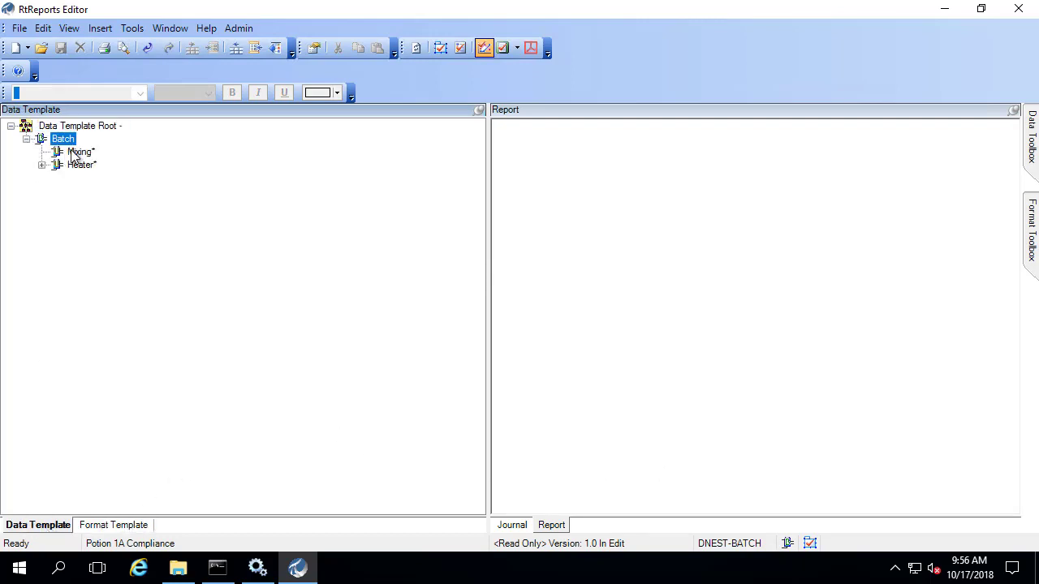
pyautogui.click(78, 152)
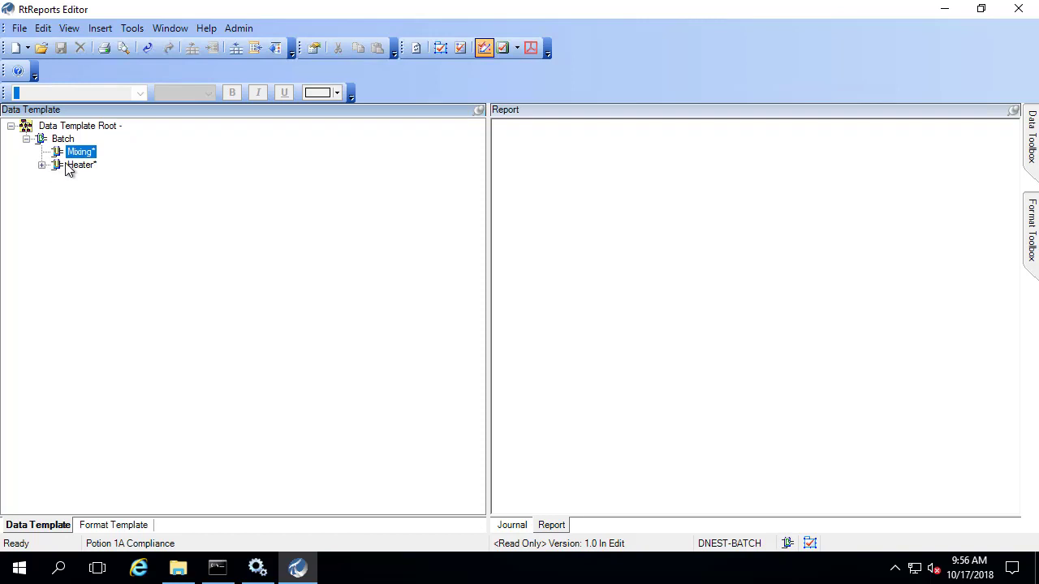
pyautogui.press('Down')
pyautogui.click(42, 165)
pyautogui.click(88, 178)
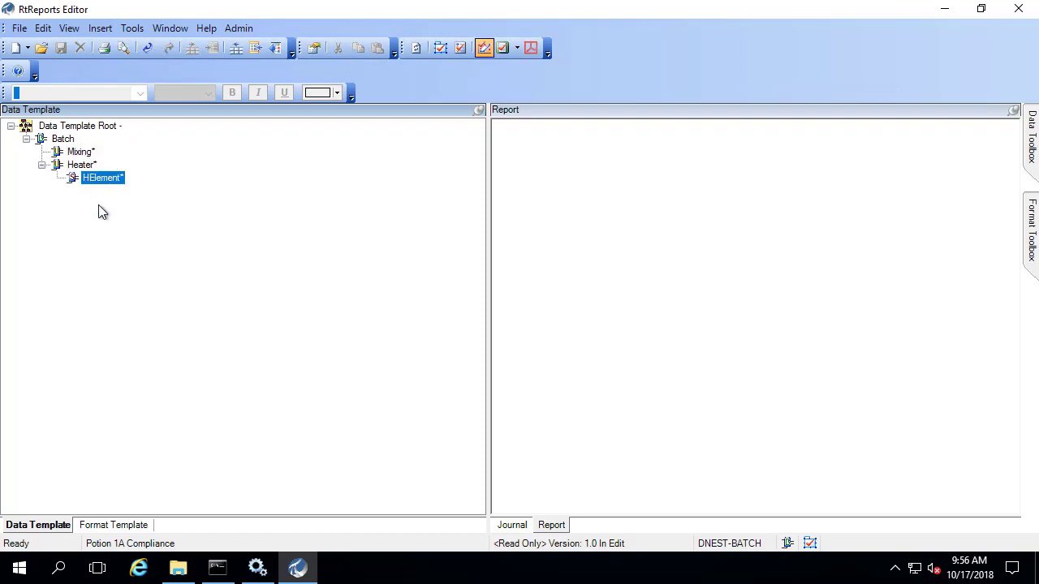
# Step: Open the journal's sample data and examine the UnitBatchJournals under BatchJournal, including the Mixing* unit
pyautogui.click(512, 525)
pyautogui.click(503, 127)
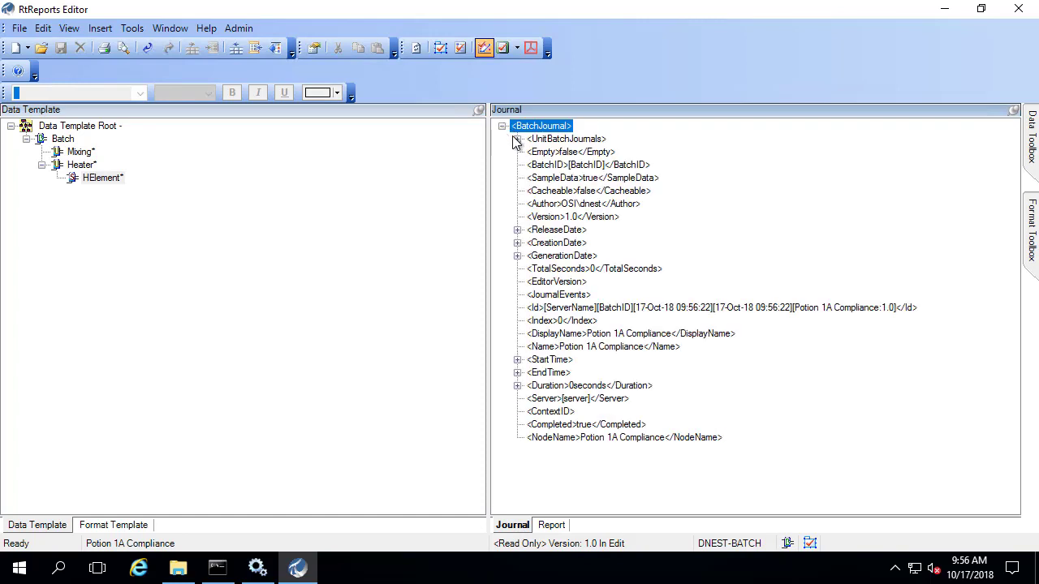
pyautogui.click(517, 139)
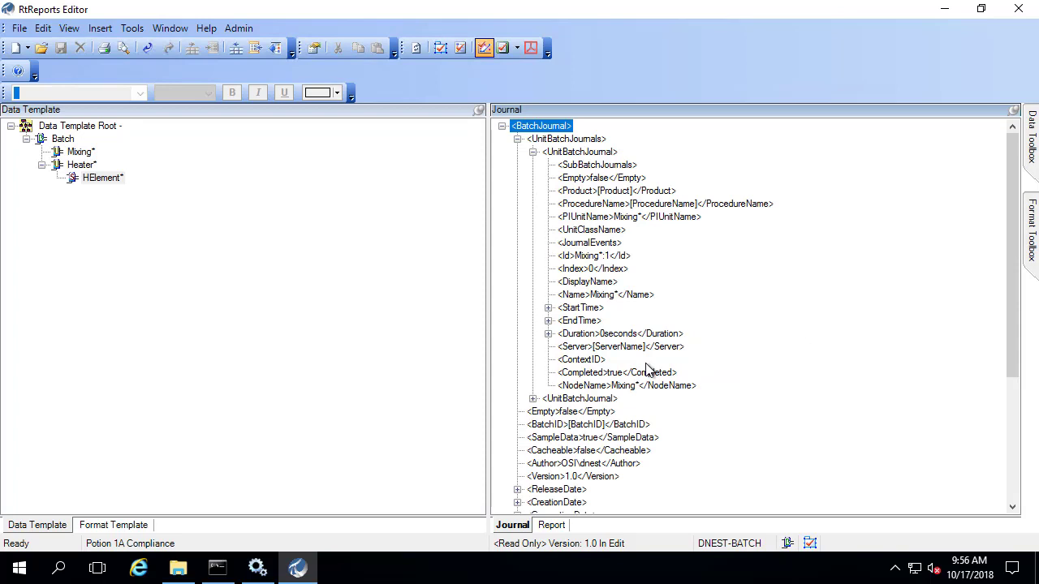
# Step: Start a test report based on an event frame and check the search's server and database connection options
pyautogui.click(72, 30)
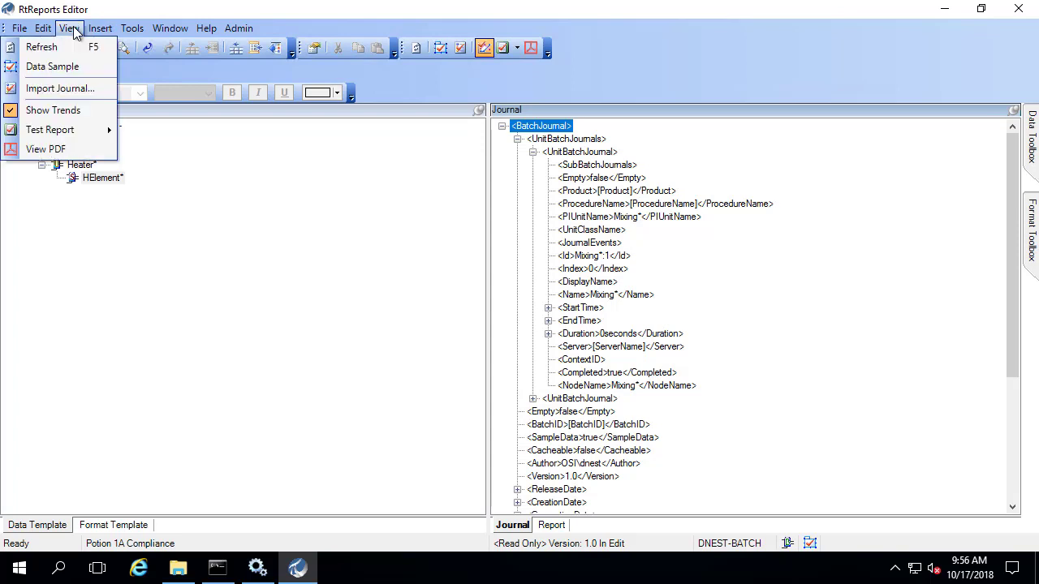
pyautogui.moveTo(78, 131)
pyautogui.click(158, 150)
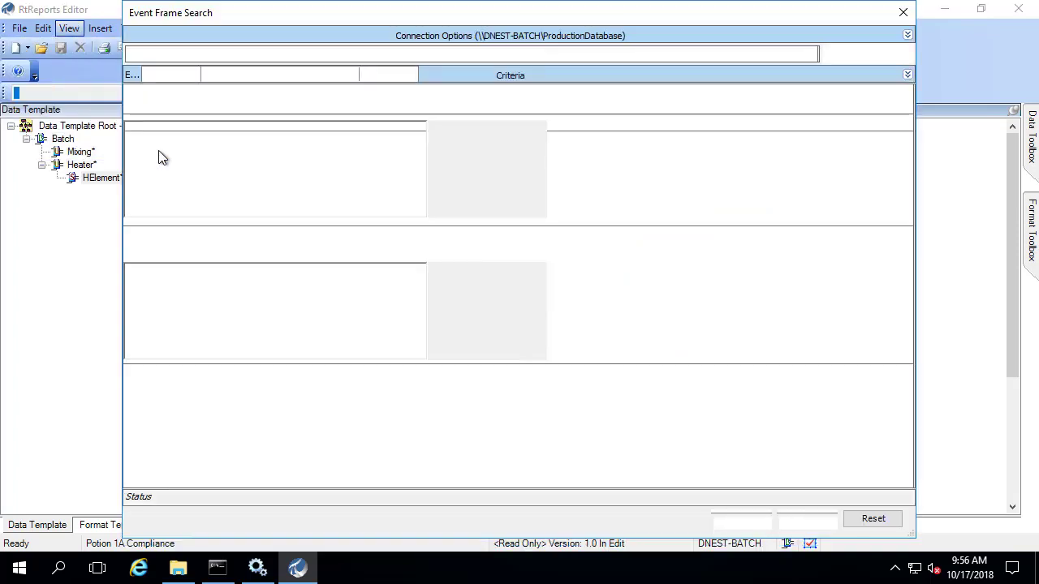
pyautogui.click(907, 35)
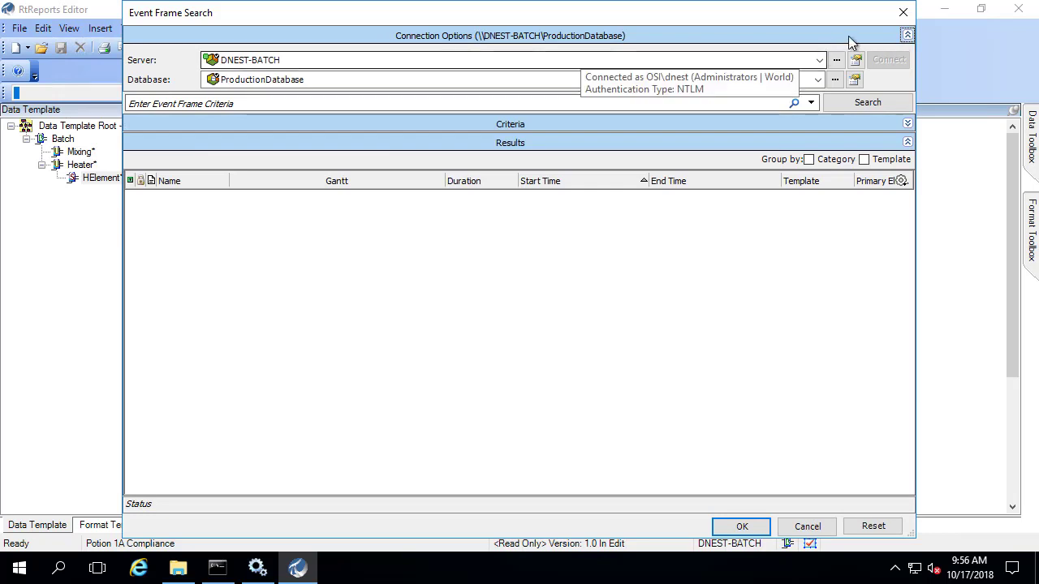
pyautogui.click(908, 35)
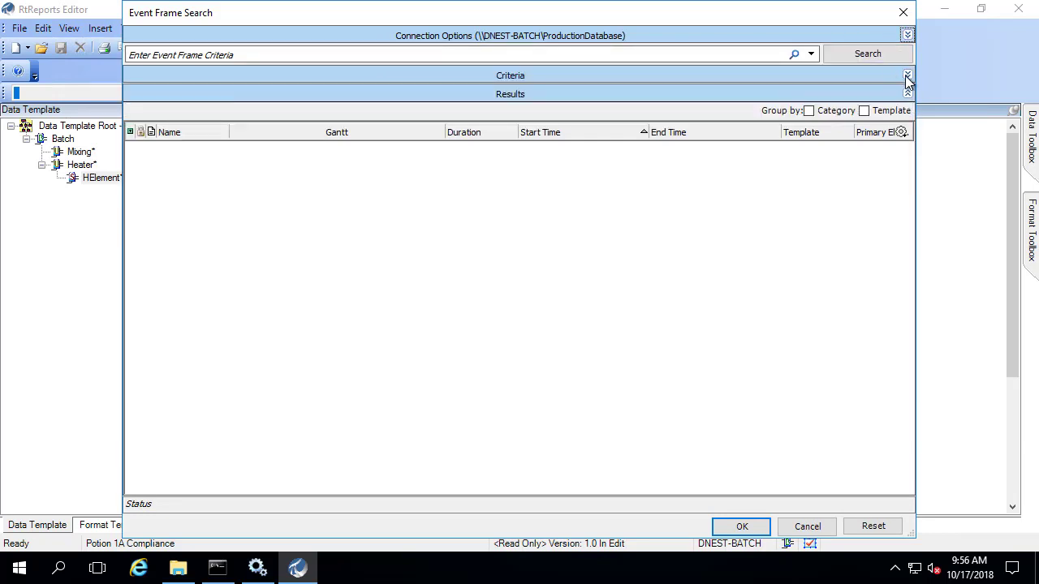
# Step: Search for event frames with search start *-2h and All Descendants off, and generate the test report from batch 2275
pyautogui.click(906, 75)
pyautogui.click(229, 119)
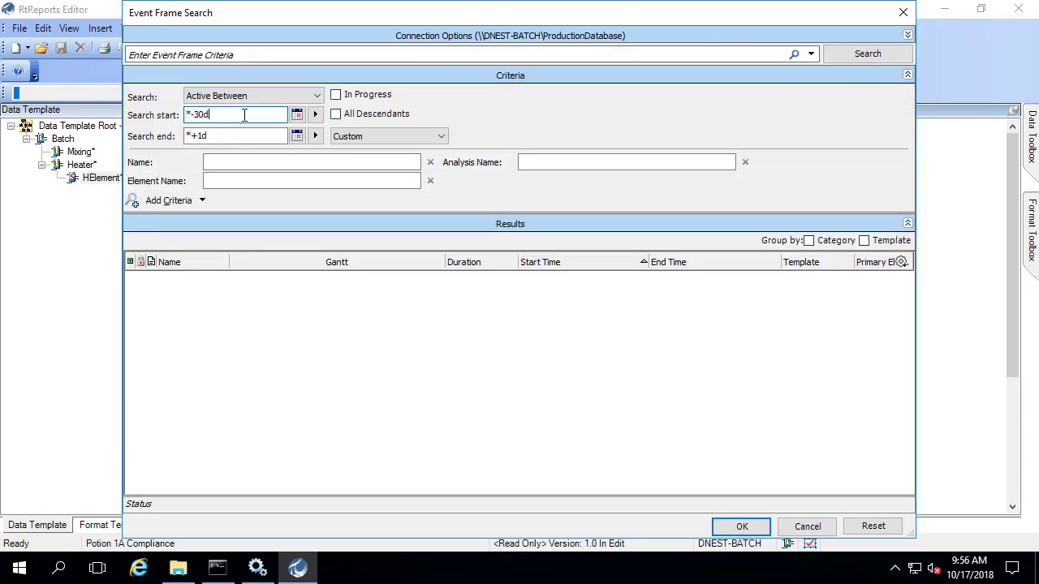
pyautogui.hotkey('ctrl', 'a')
pyautogui.write('*-2h')
pyautogui.click(336, 115)
pyautogui.click(336, 114)
pyautogui.click(848, 55)
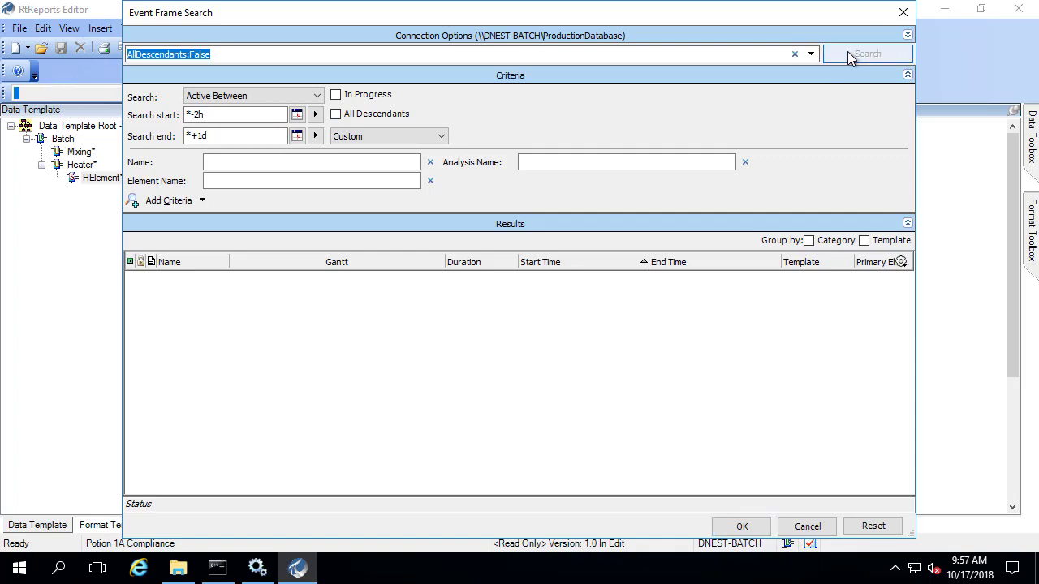
pyautogui.click(239, 347)
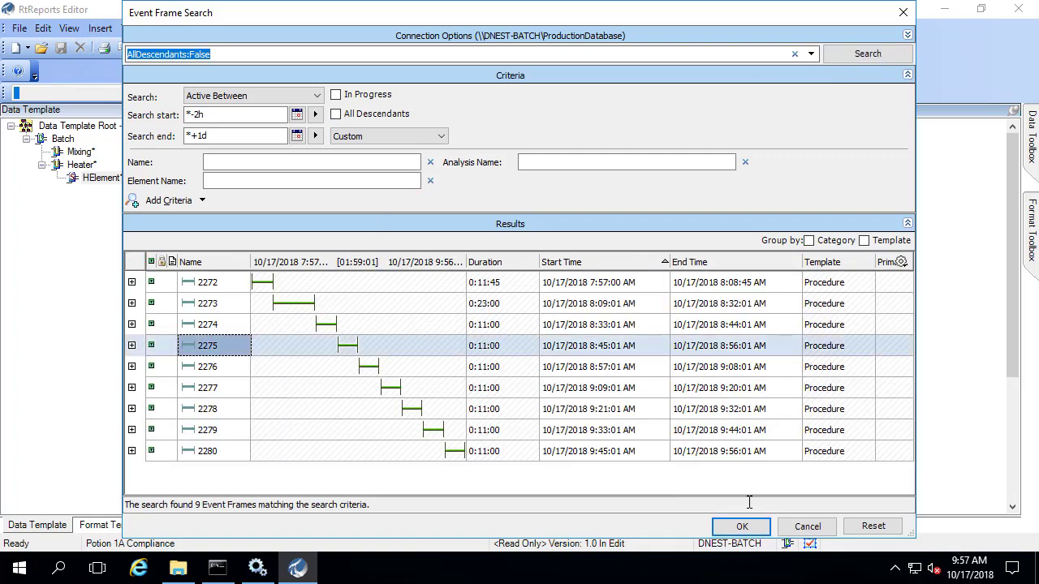
pyautogui.click(742, 526)
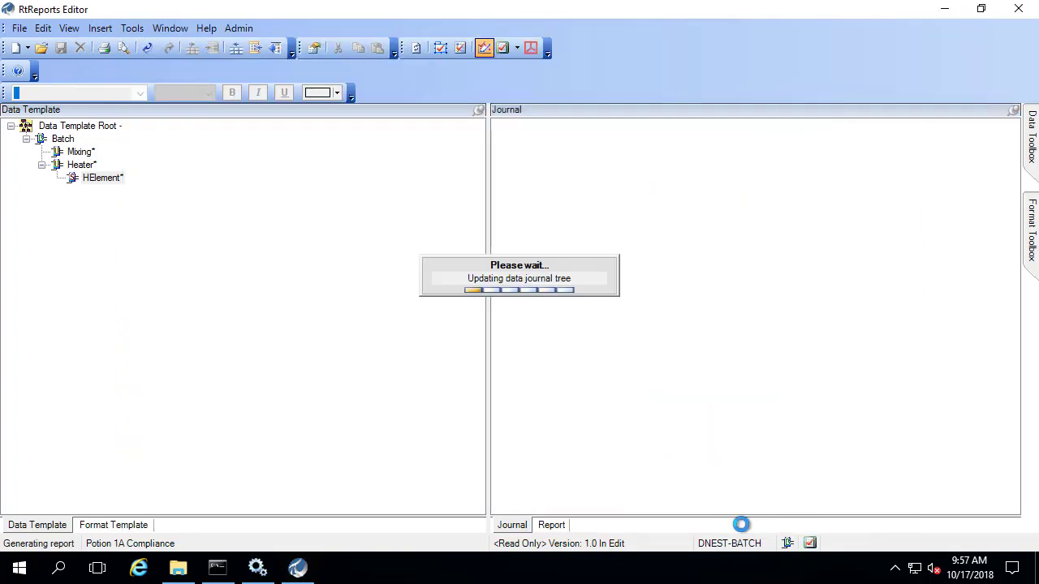
# Step: Examine the first UnitBatchJournal and batch details in the generated journal, and bring up the report beside the format template
pyautogui.click(503, 126)
pyautogui.click(534, 152)
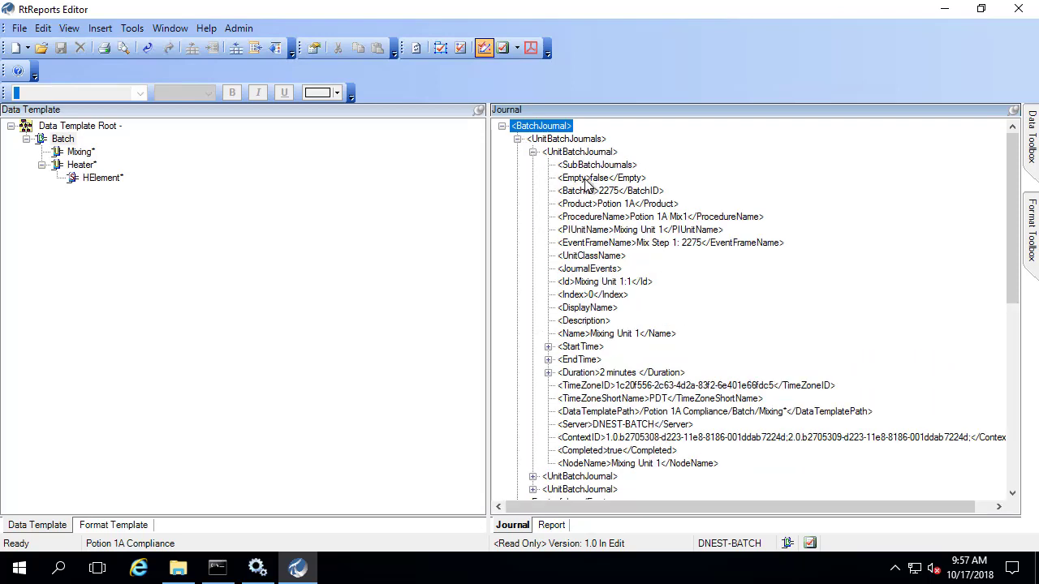
pyautogui.click(533, 153)
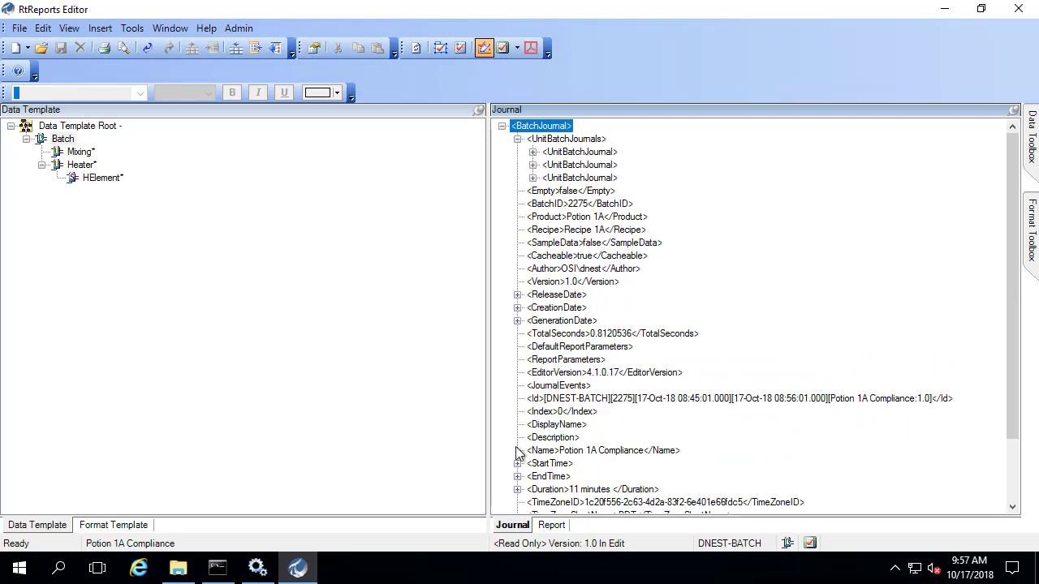
pyautogui.click(552, 526)
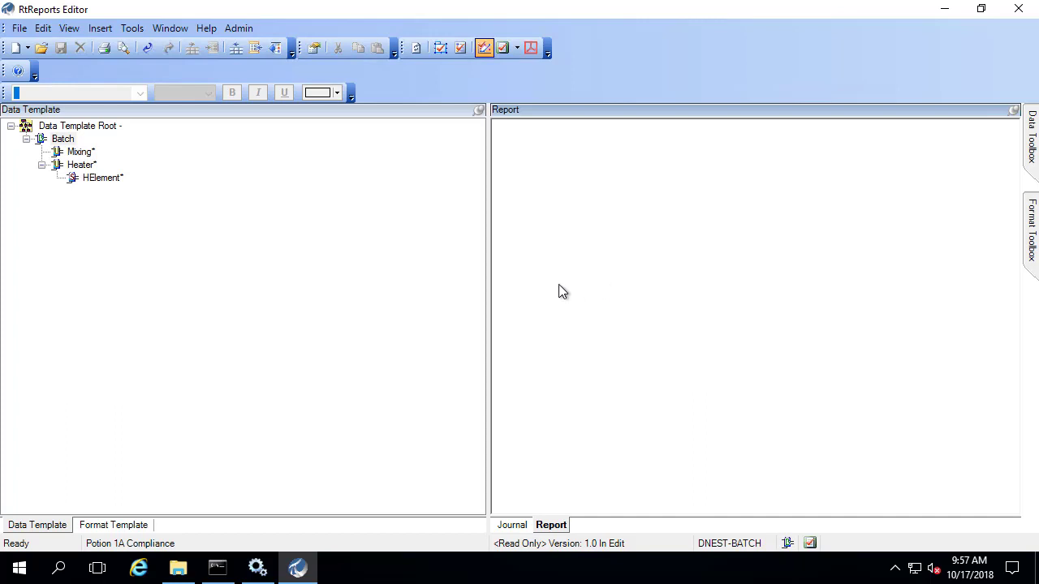
pyautogui.click(128, 526)
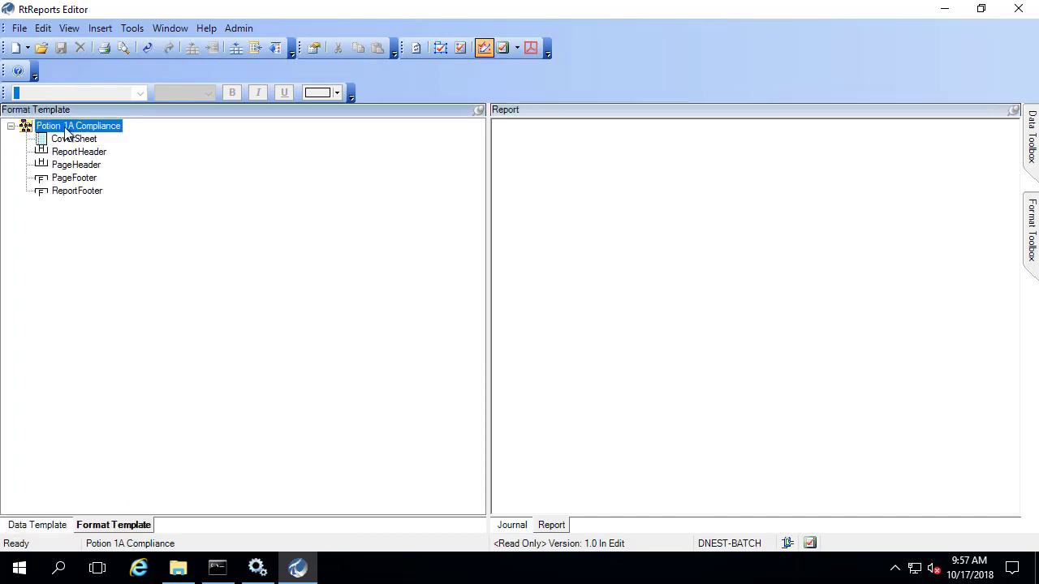
pyautogui.rightClick(64, 130)
pyautogui.moveTo(58, 283)
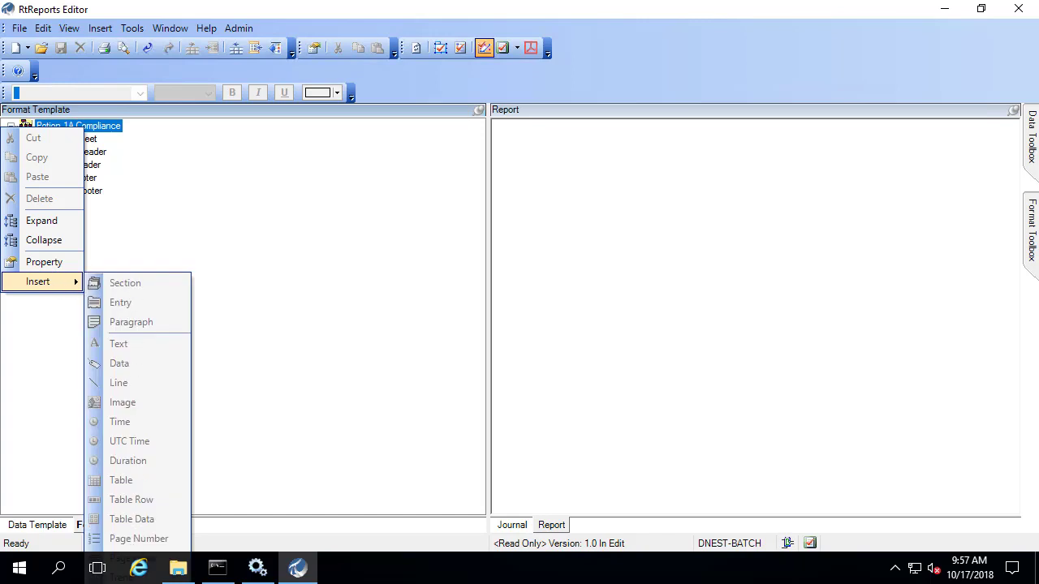
pyautogui.click(254, 186)
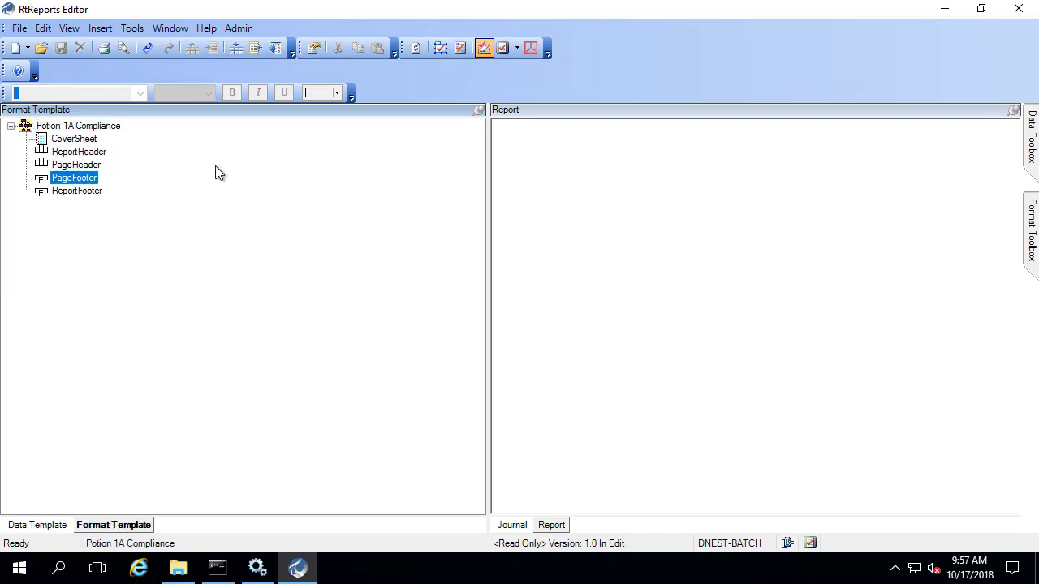
# Step: Check out the Potion 1A Compliance template for editing
pyautogui.click(116, 131)
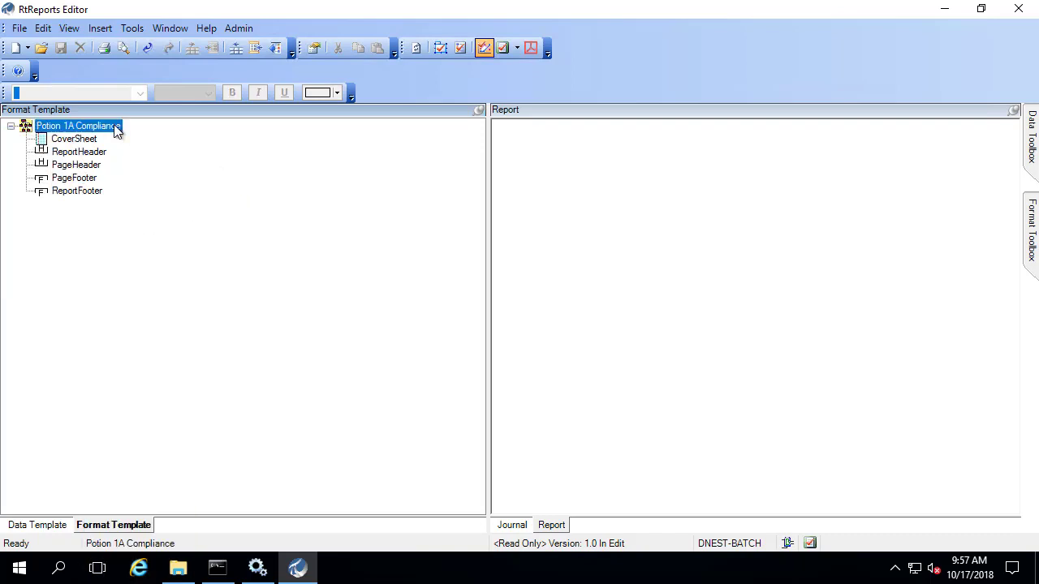
pyautogui.click(20, 30)
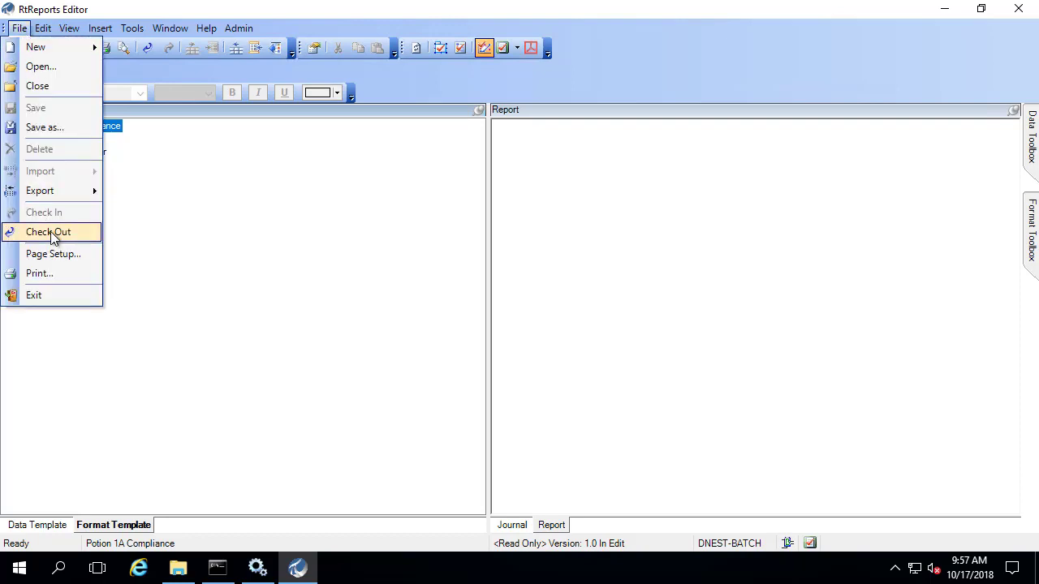
pyautogui.click(49, 233)
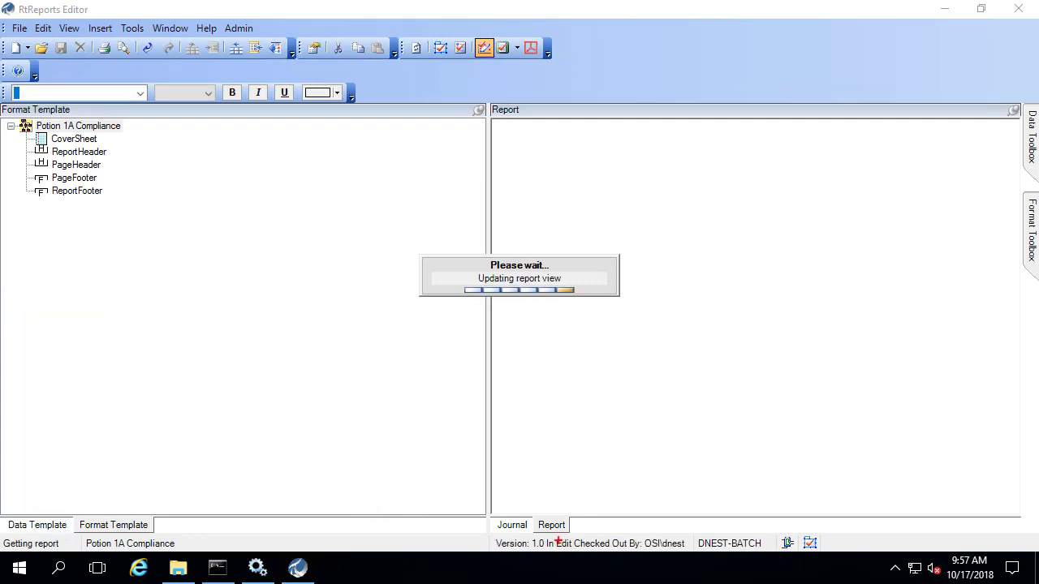
# Step: Insert a section named Batch Overview under the Potion 1A Compliance root of the format template
pyautogui.rightClick(58, 127)
pyautogui.moveTo(70, 278)
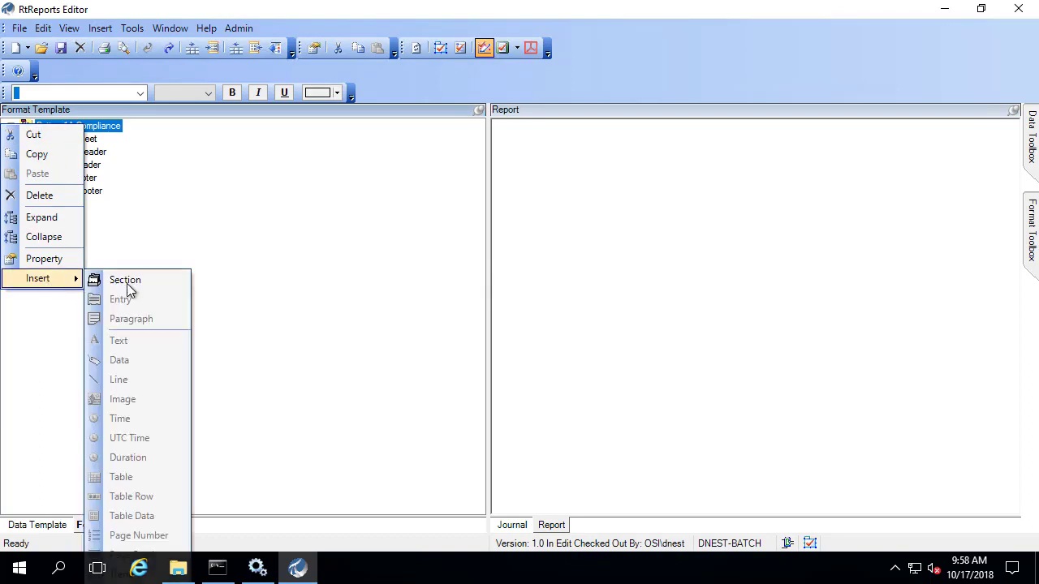
pyautogui.click(128, 281)
pyautogui.moveTo(124, 438); pyautogui.dragTo(41, 430)
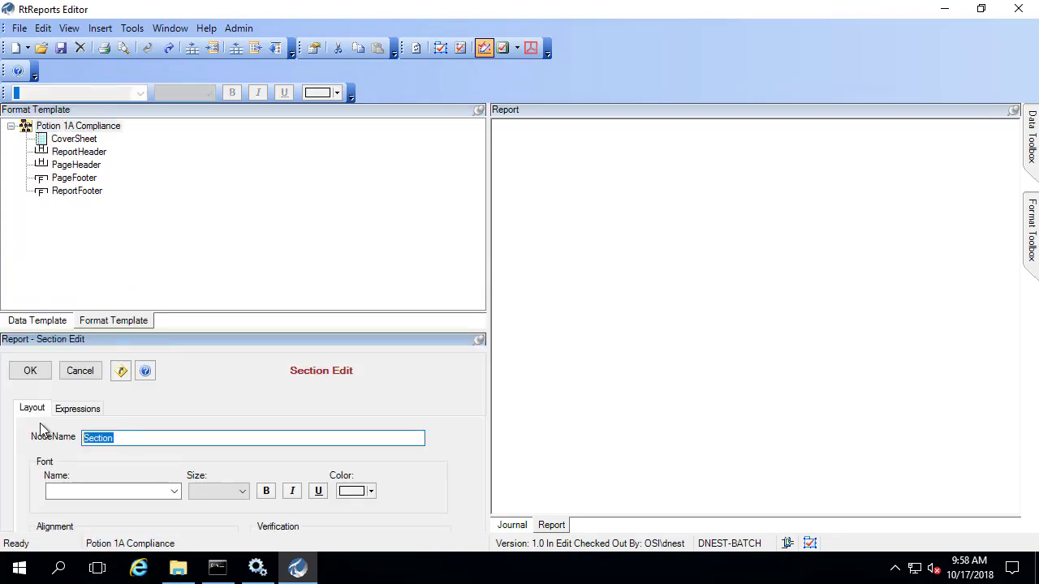
pyautogui.write('Batch Overview')
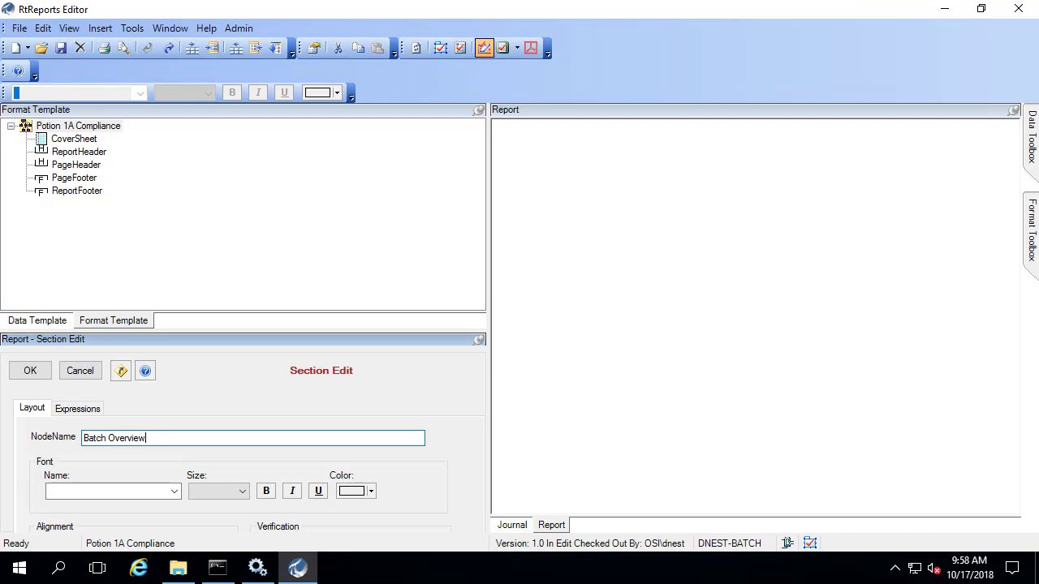
pyautogui.click(19, 374)
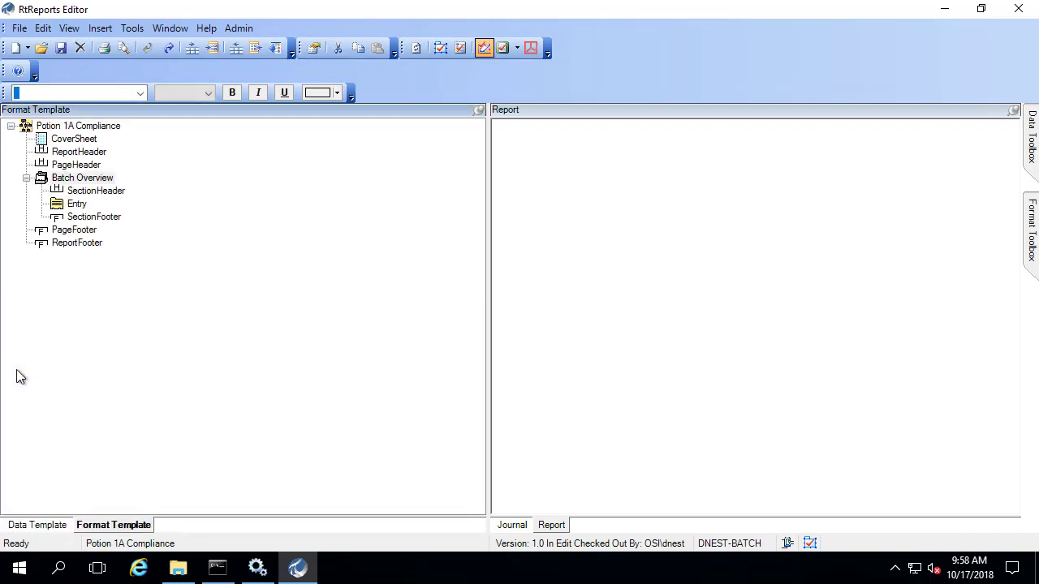
# Step: Insert the text "Batch Information" in bold, size 6 (24 pt), into the Batch Overview section's Entry and refresh the report
pyautogui.click(75, 204)
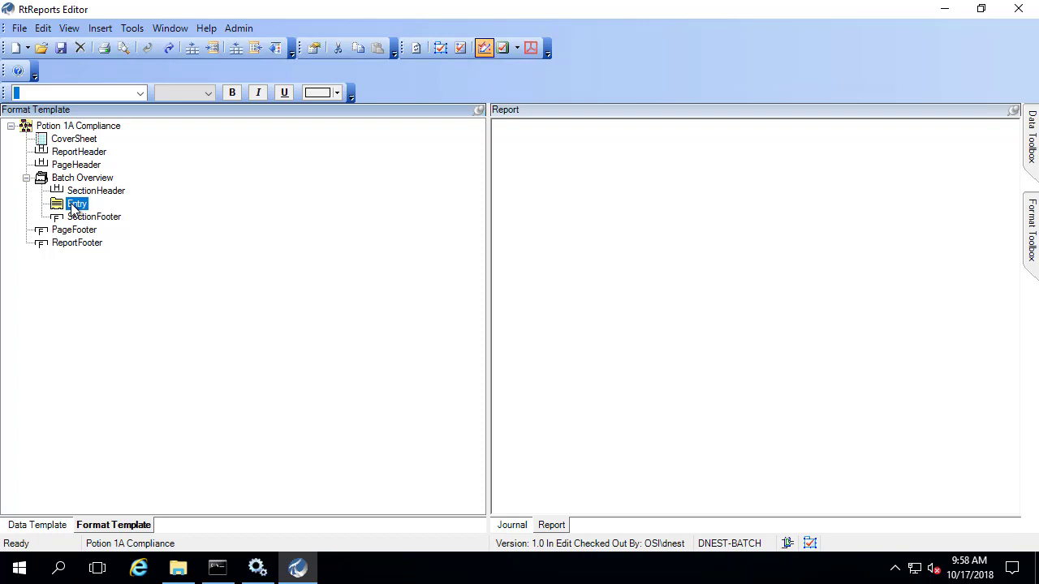
pyautogui.rightClick(76, 205)
pyautogui.moveTo(71, 360)
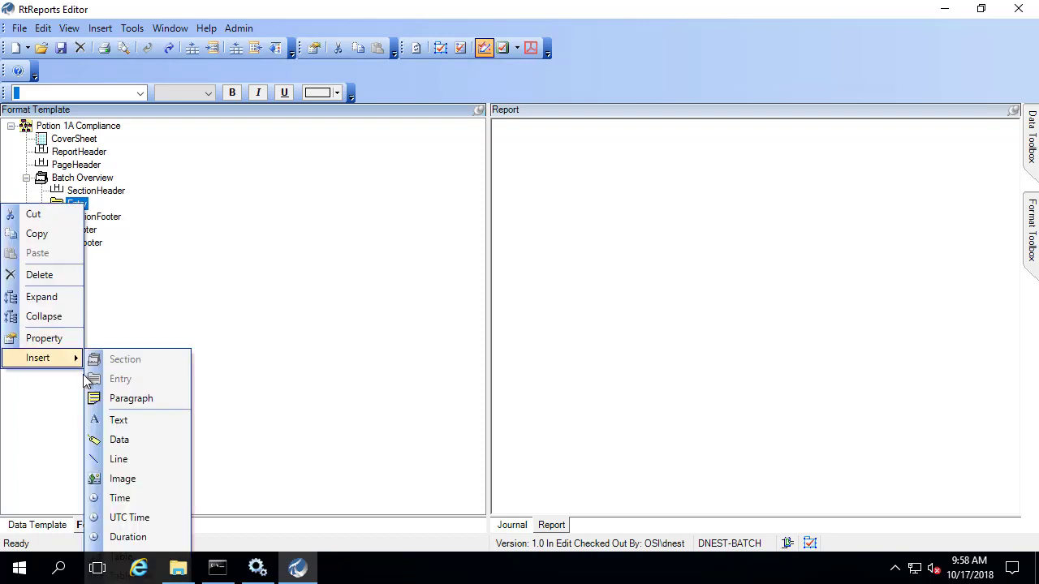
pyautogui.click(121, 422)
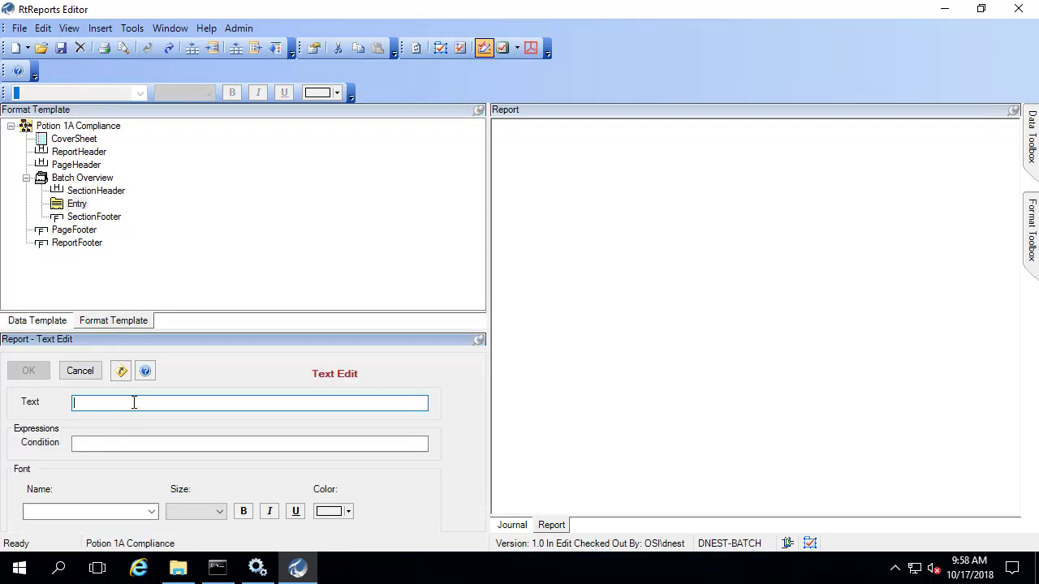
pyautogui.write('Batch ')
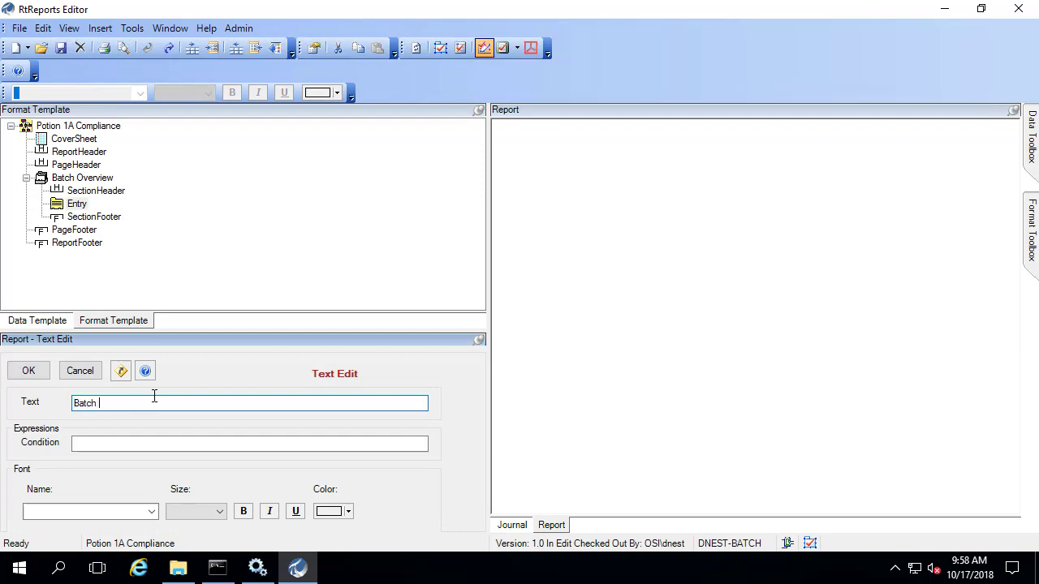
pyautogui.write('Information')
pyautogui.click(219, 512)
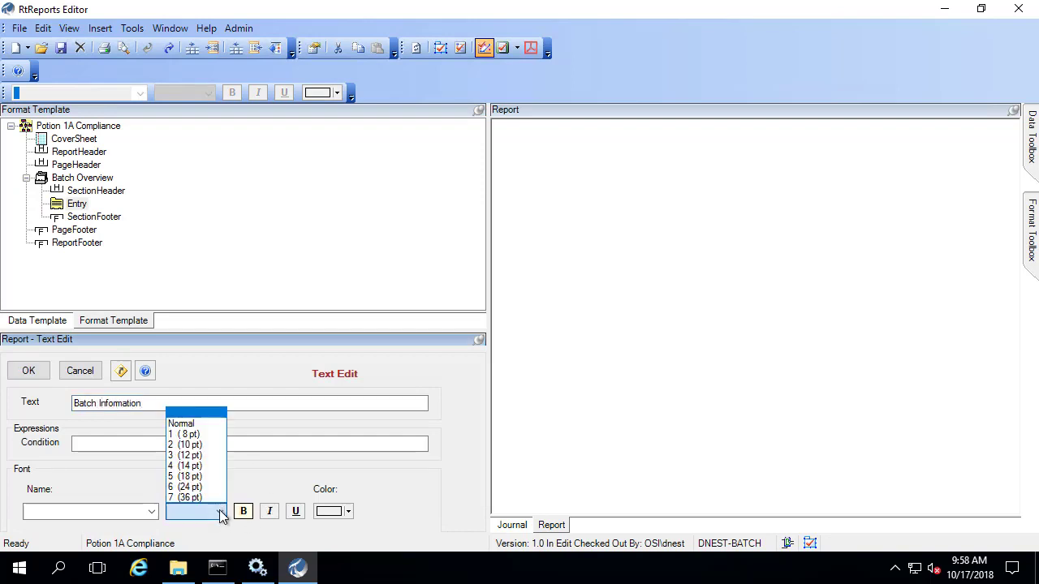
pyautogui.click(191, 487)
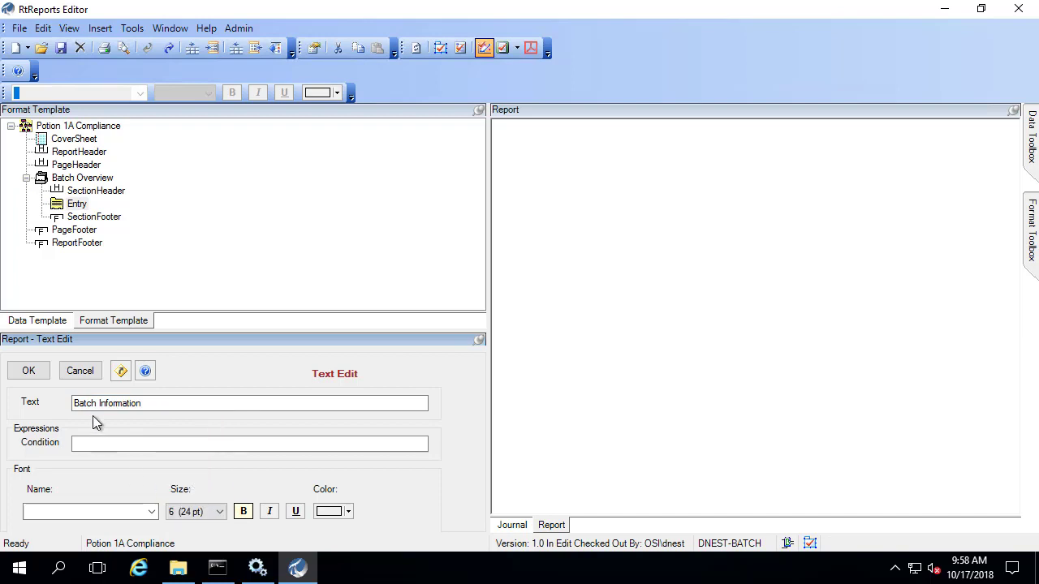
pyautogui.click(28, 372)
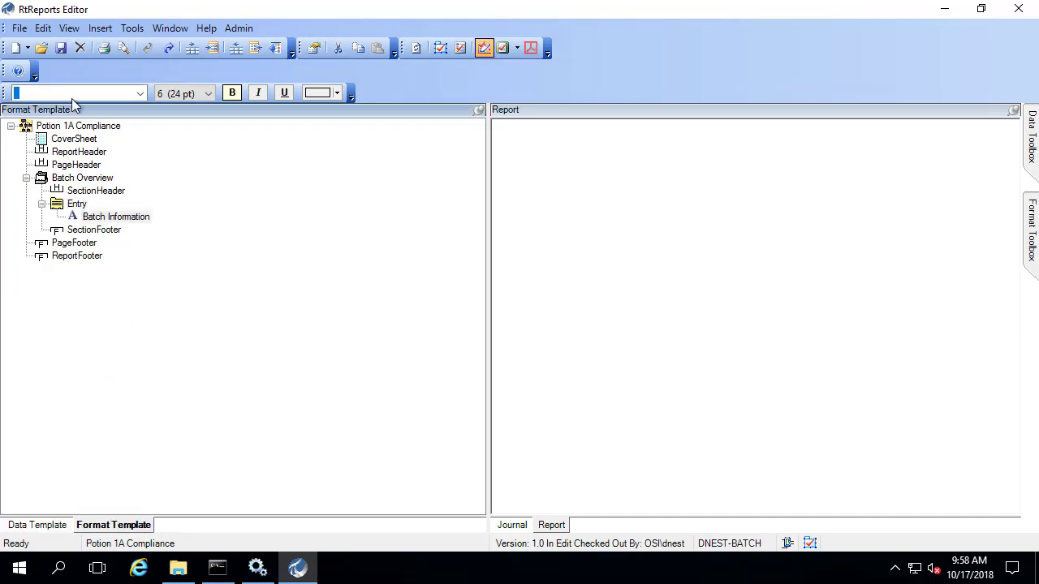
pyautogui.click(69, 29)
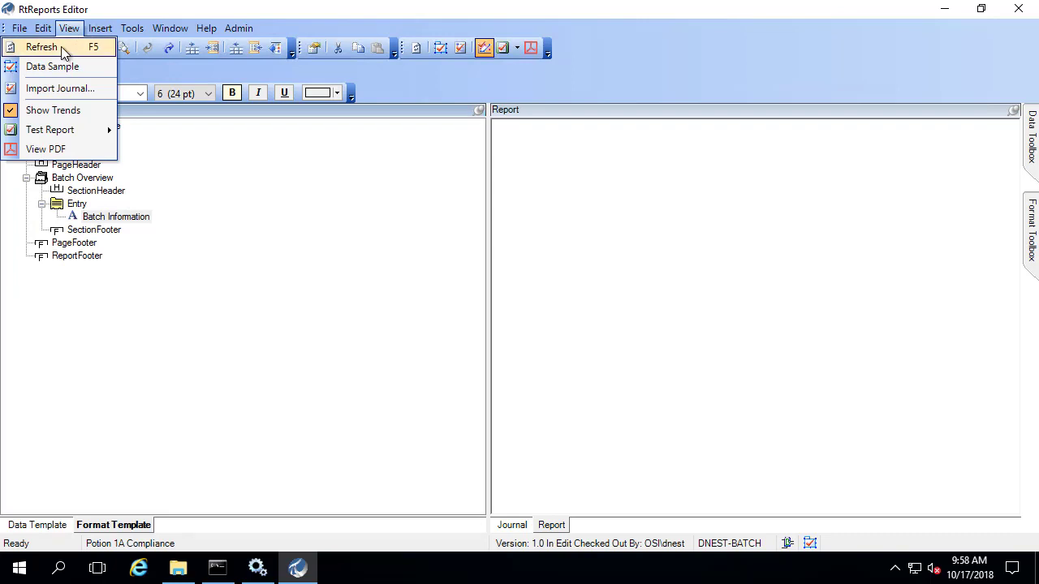
pyautogui.click(65, 50)
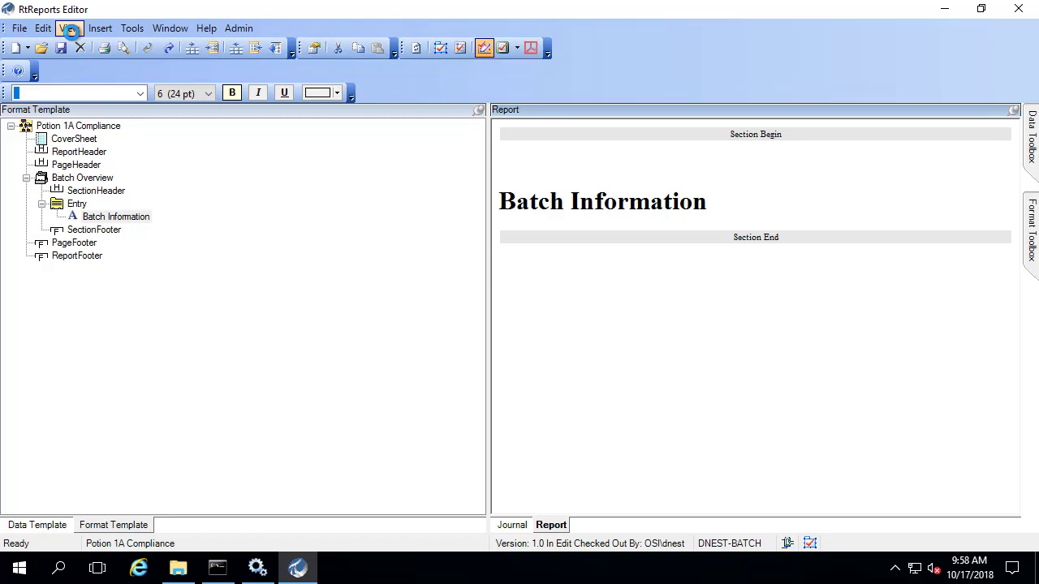
# Step: Insert a Data item named Report Name into the Batch Overview section's Entry, with BatchJournal/Name from the journal as its source
pyautogui.rightClick(77, 203)
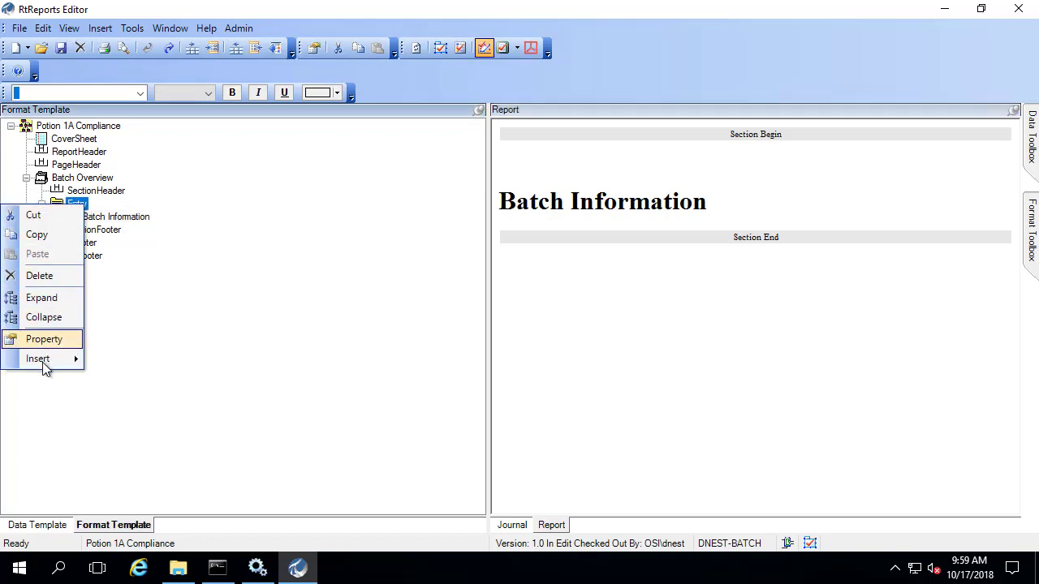
pyautogui.moveTo(47, 367)
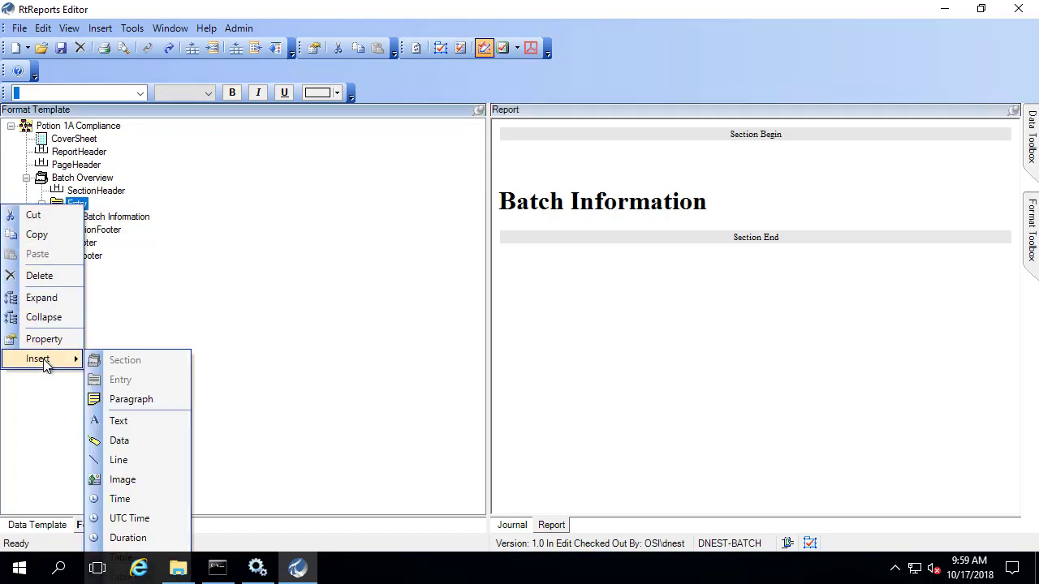
pyautogui.click(129, 441)
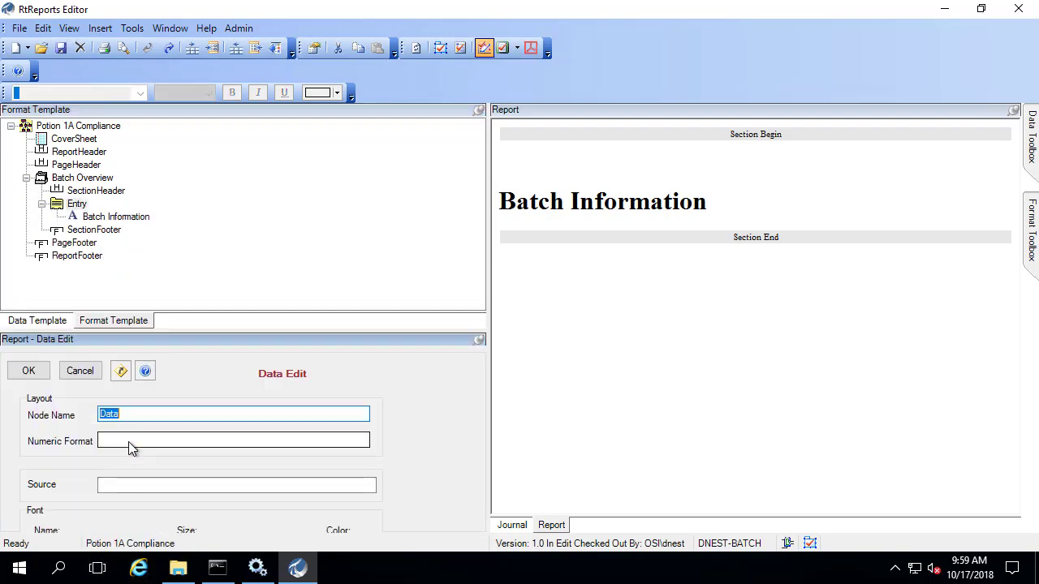
pyautogui.click(98, 486)
pyautogui.click(514, 526)
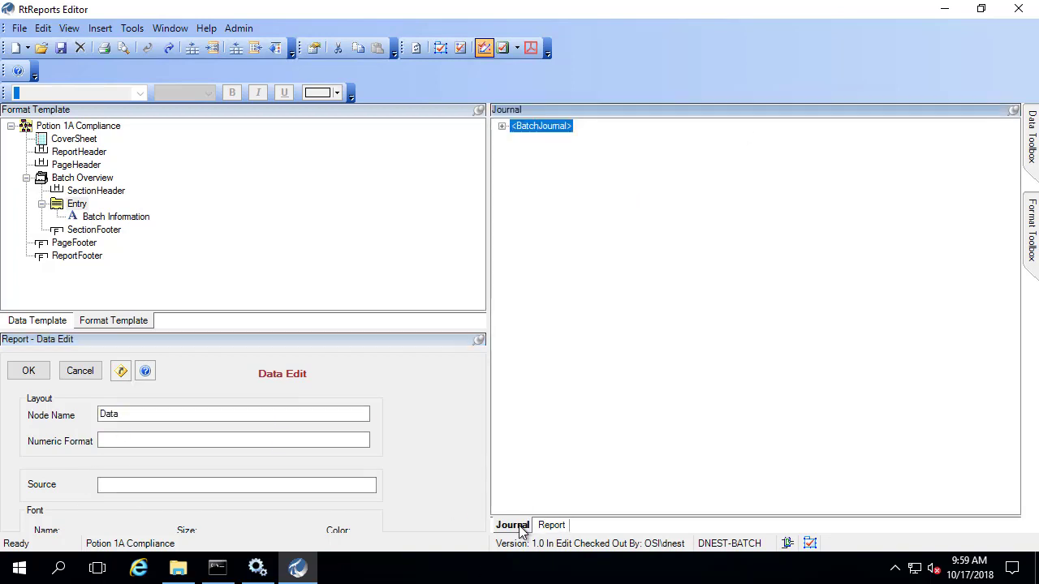
pyautogui.click(502, 125)
pyautogui.click(605, 348)
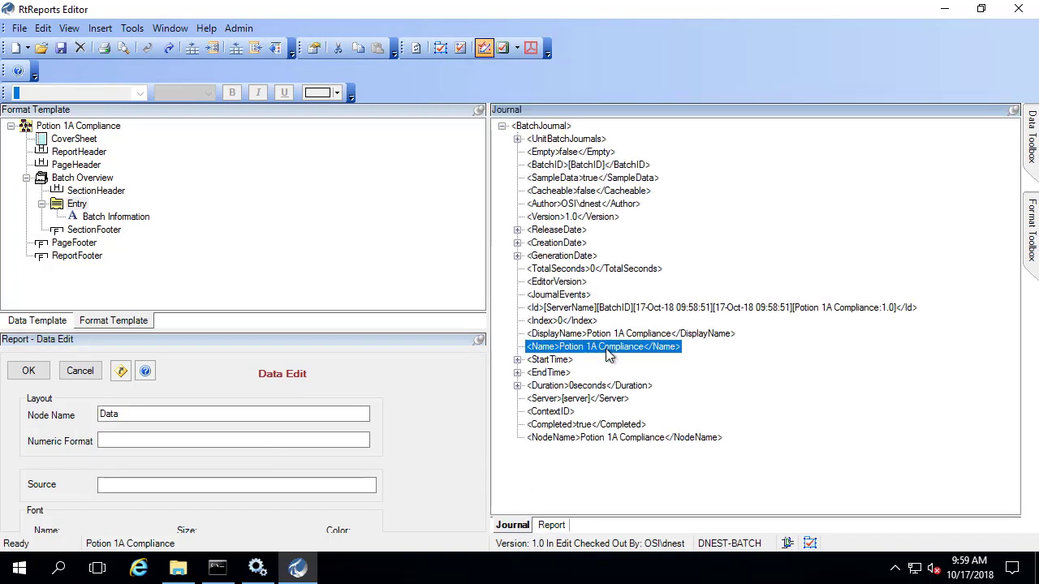
pyautogui.moveTo(609, 355); pyautogui.dragTo(240, 495)
pyautogui.moveTo(160, 415); pyautogui.dragTo(36, 387)
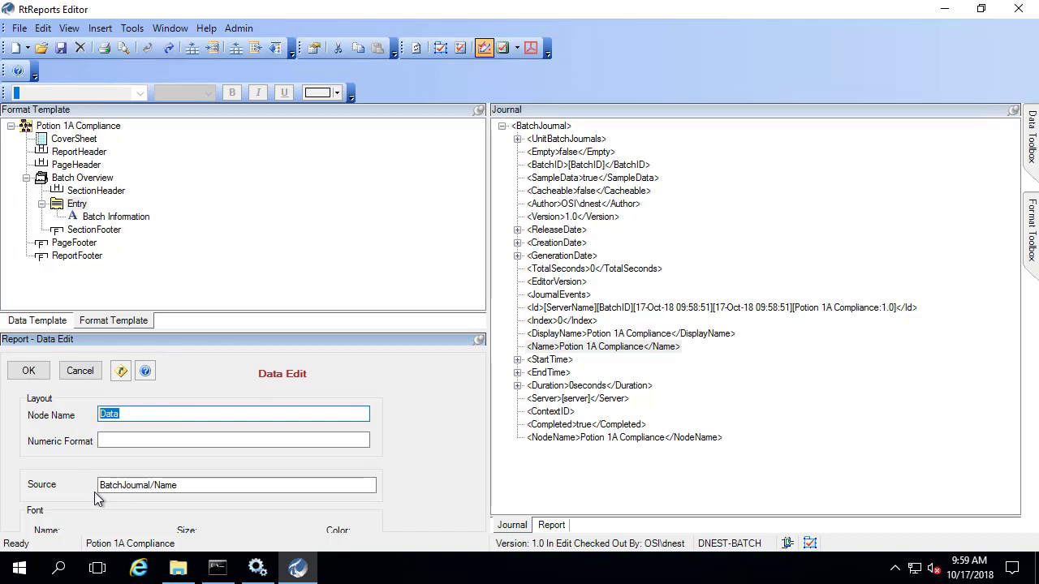
pyautogui.write('Report Name')
pyautogui.click(39, 373)
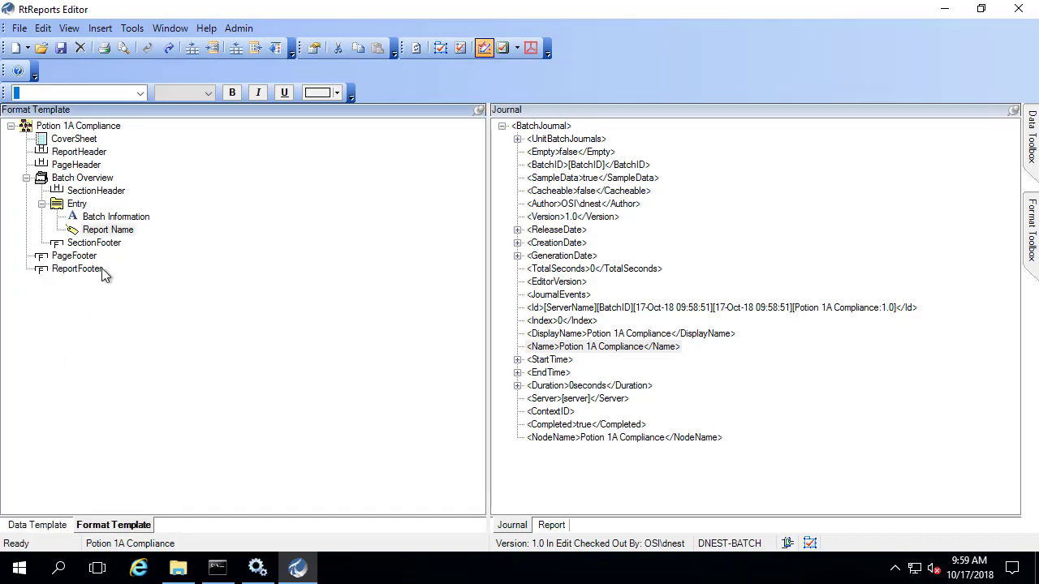
# Step: Switch from the journal to the report and refresh it to include the Report Name item
pyautogui.click(102, 231)
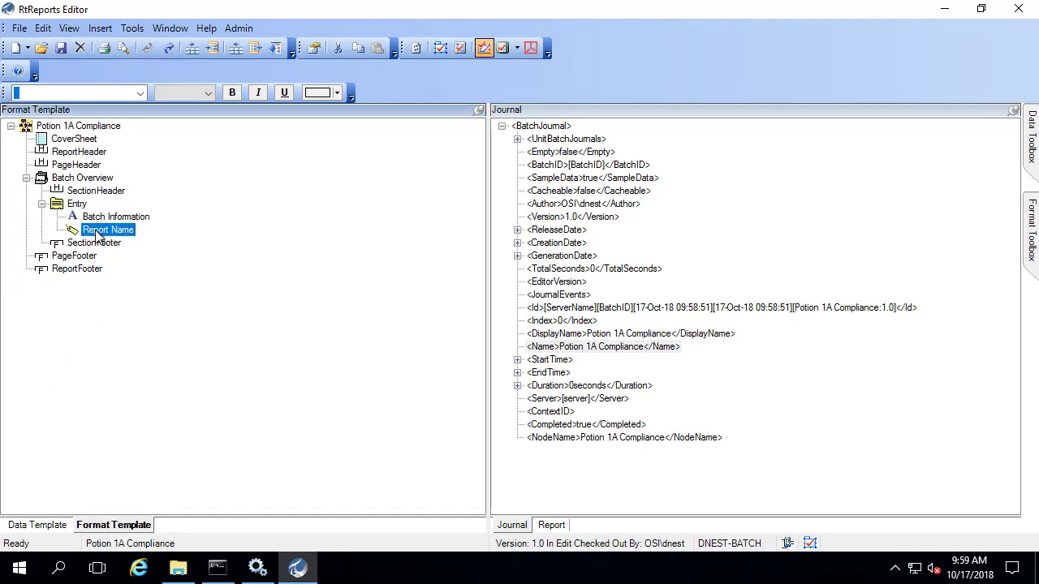
pyautogui.click(552, 526)
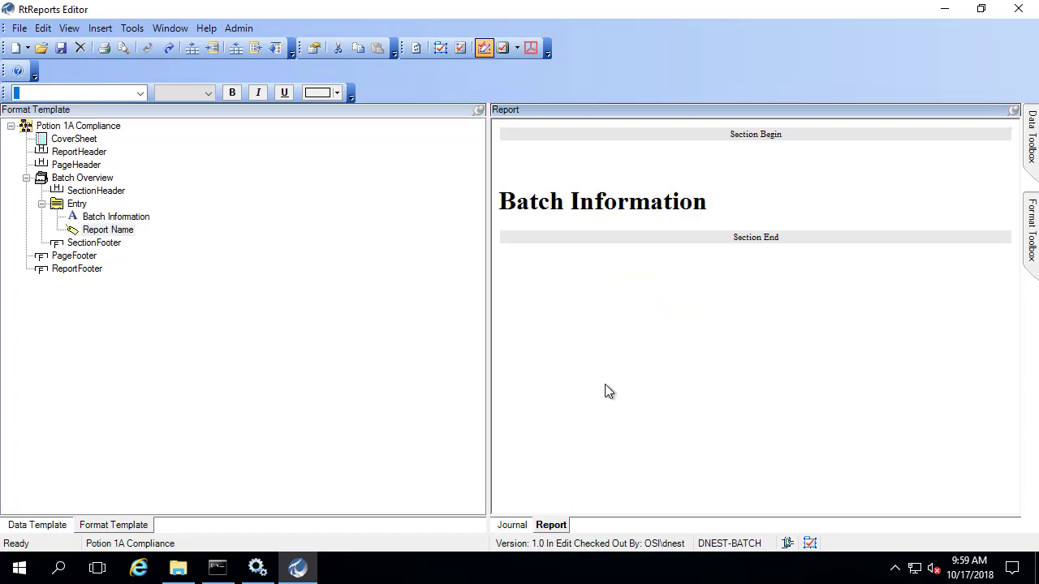
pyautogui.click(69, 28)
pyautogui.click(80, 46)
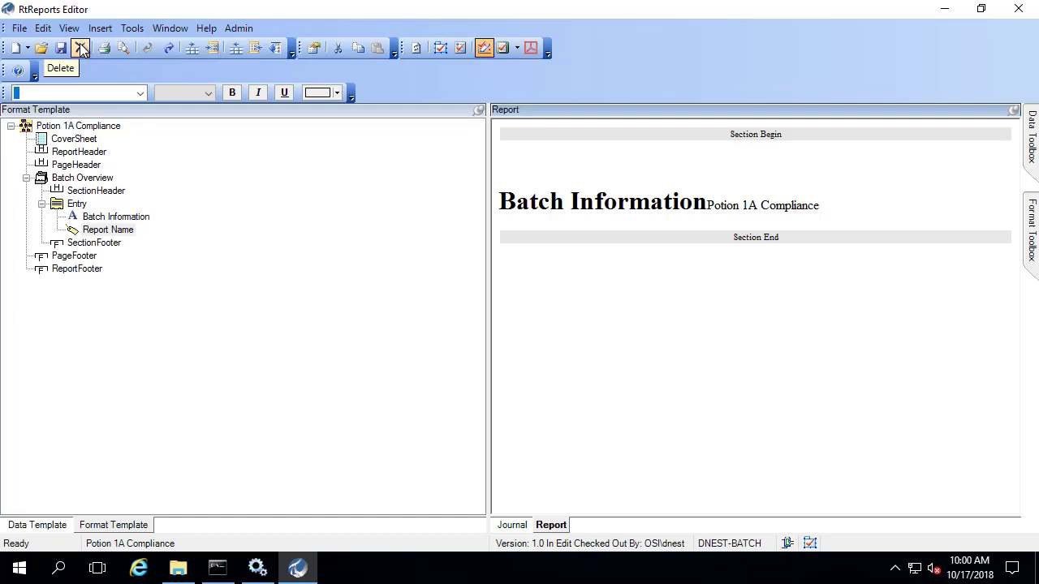
# Step: Insert a text item containing the line break "<br>" into the Batch Overview section's Entry
pyautogui.rightClick(78, 205)
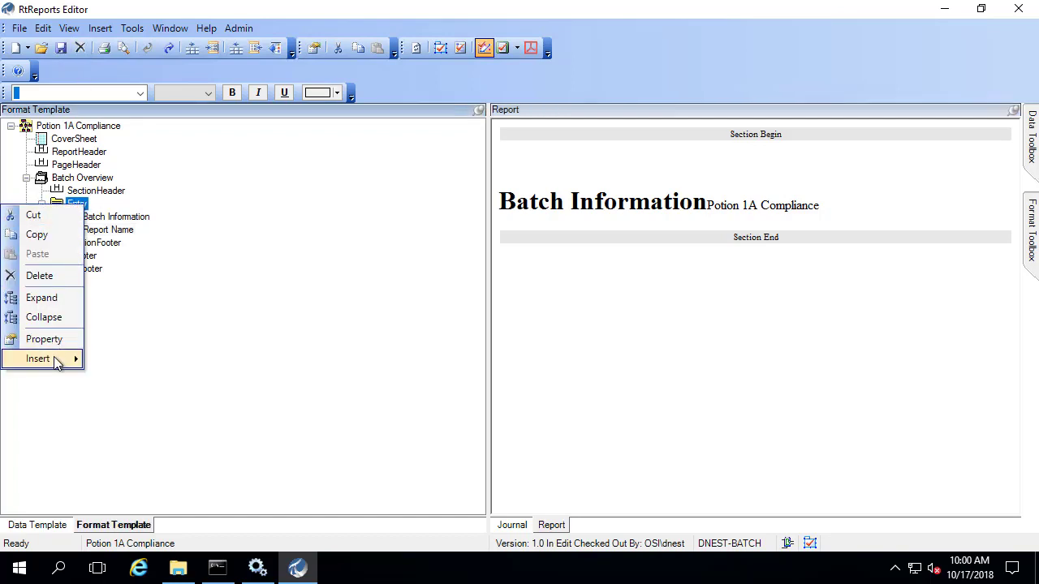
pyautogui.moveTo(63, 359)
pyautogui.click(121, 421)
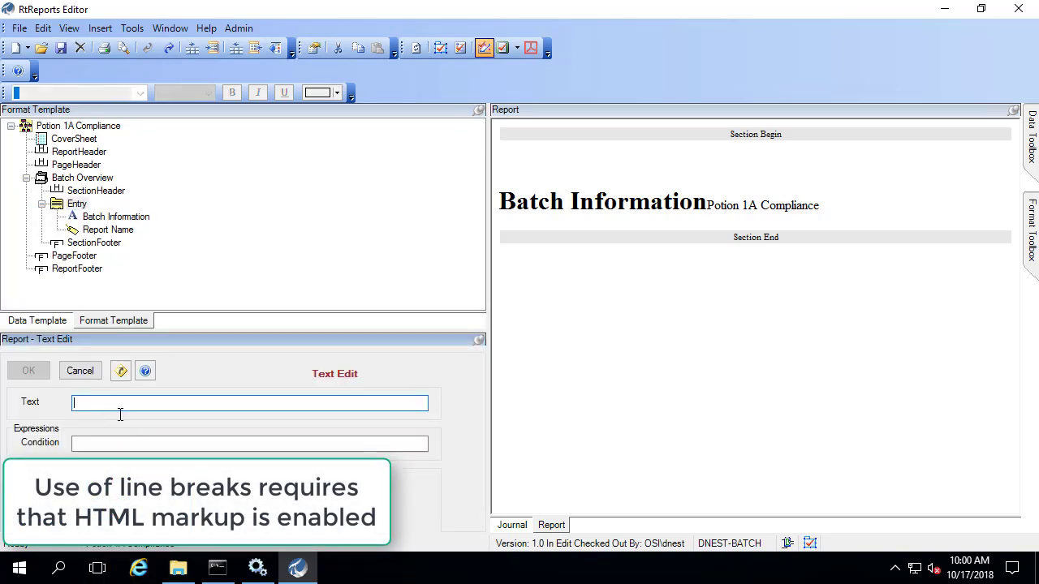
pyautogui.write('<br>')
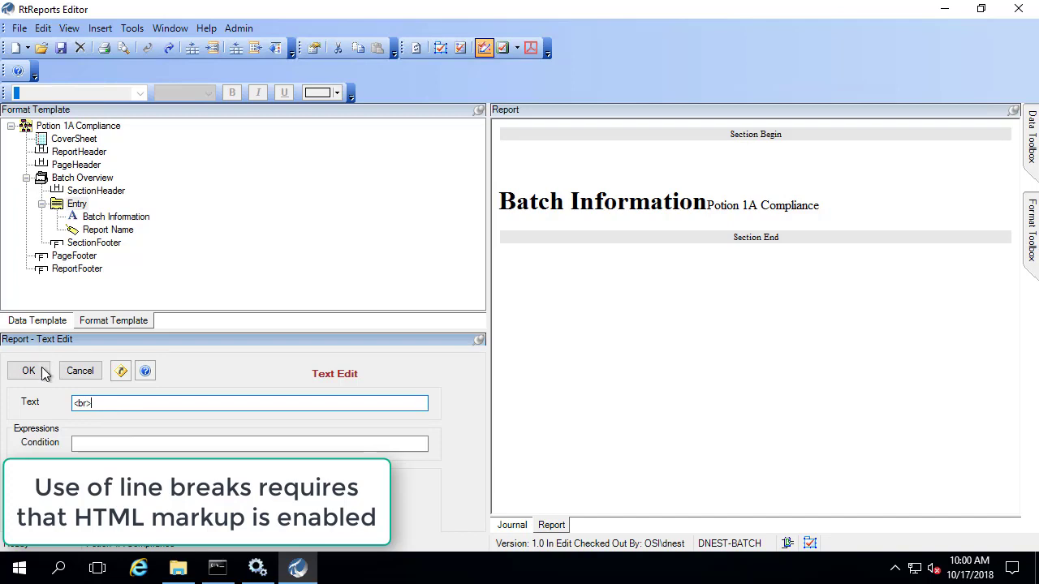
pyautogui.click(45, 373)
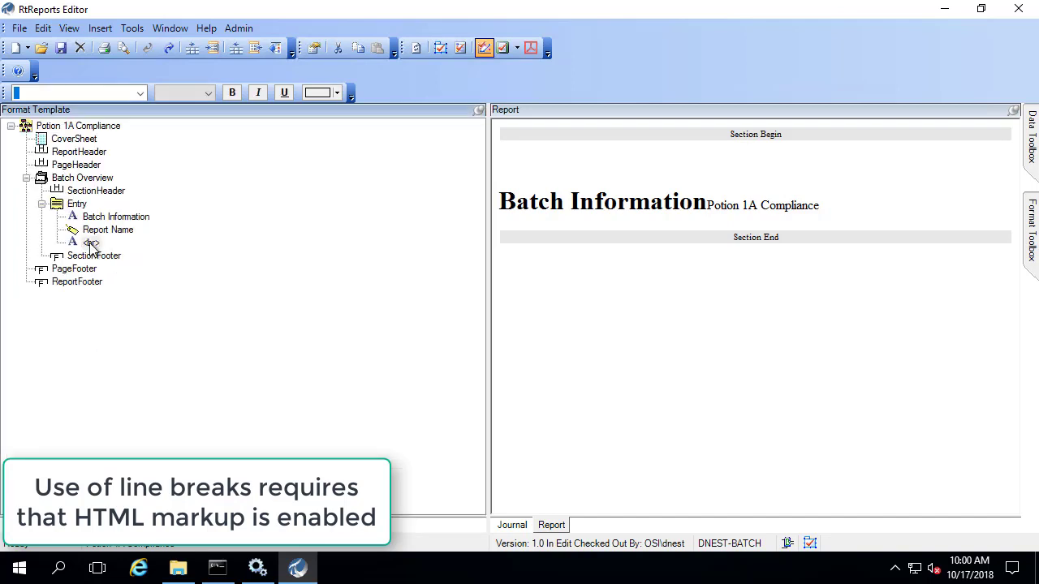
# Step: Move the "<br>" item between Batch Information and Report Name, and refresh the report
pyautogui.click(90, 243)
pyautogui.moveTo(93, 228); pyautogui.dragTo(93, 229)
pyautogui.click(71, 28)
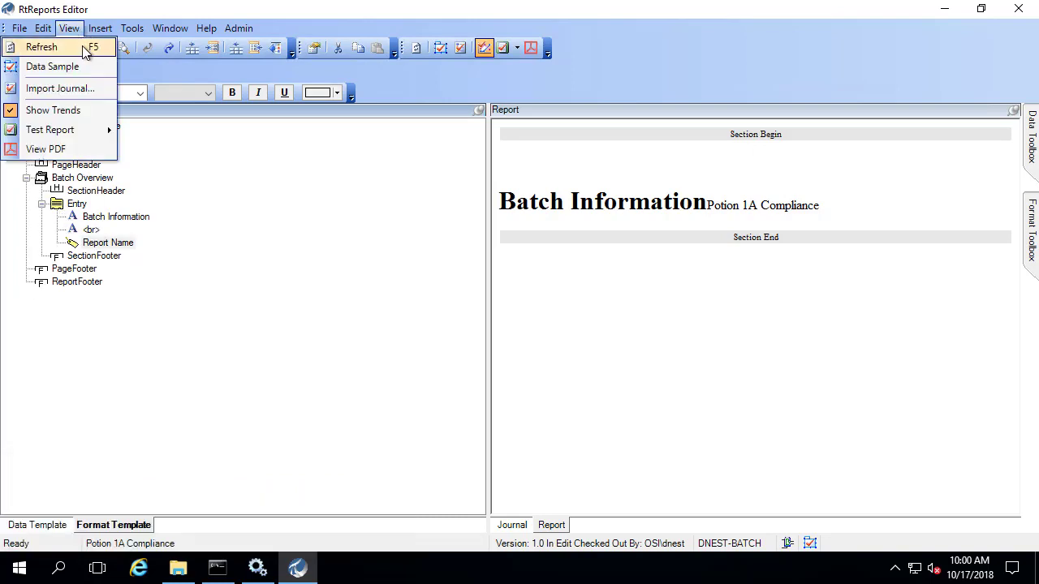
pyautogui.click(82, 45)
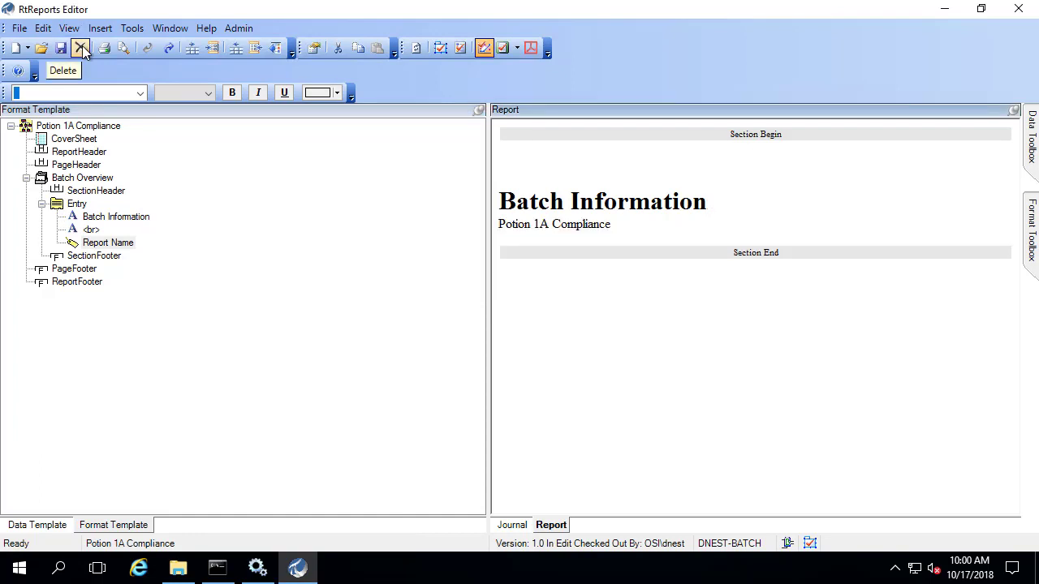
# Step: Insert the text "<br>Generation Date:" into the Batch Overview section's Entry and refresh the report
pyautogui.click(92, 230)
pyautogui.click(114, 218)
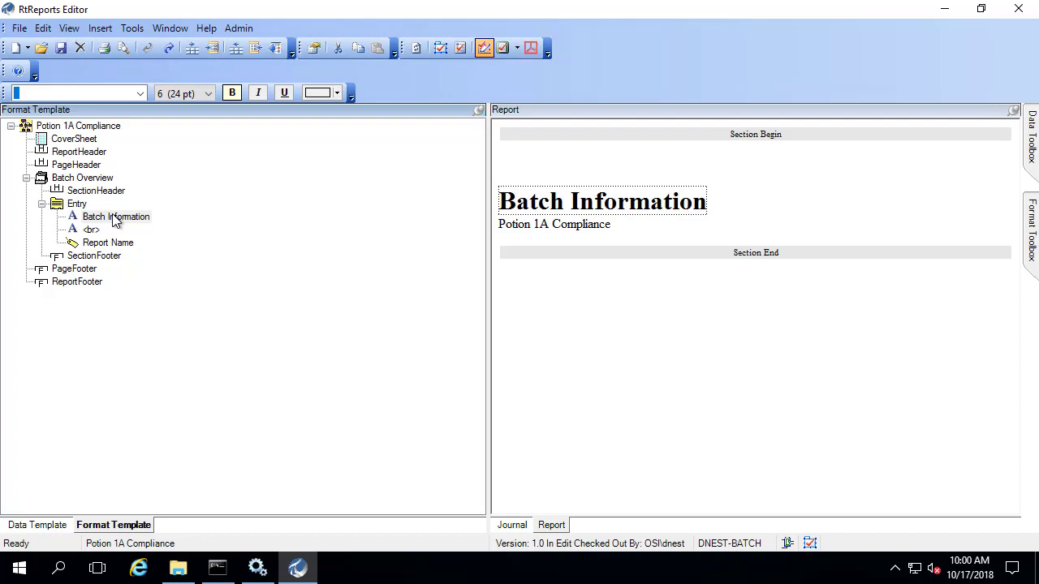
pyautogui.rightClick(77, 204)
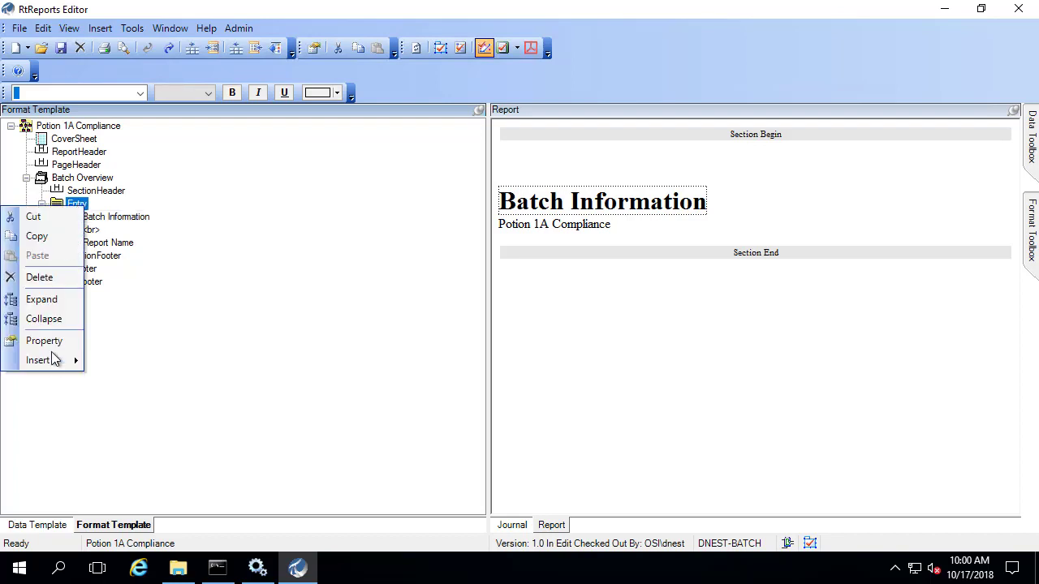
pyautogui.moveTo(55, 365)
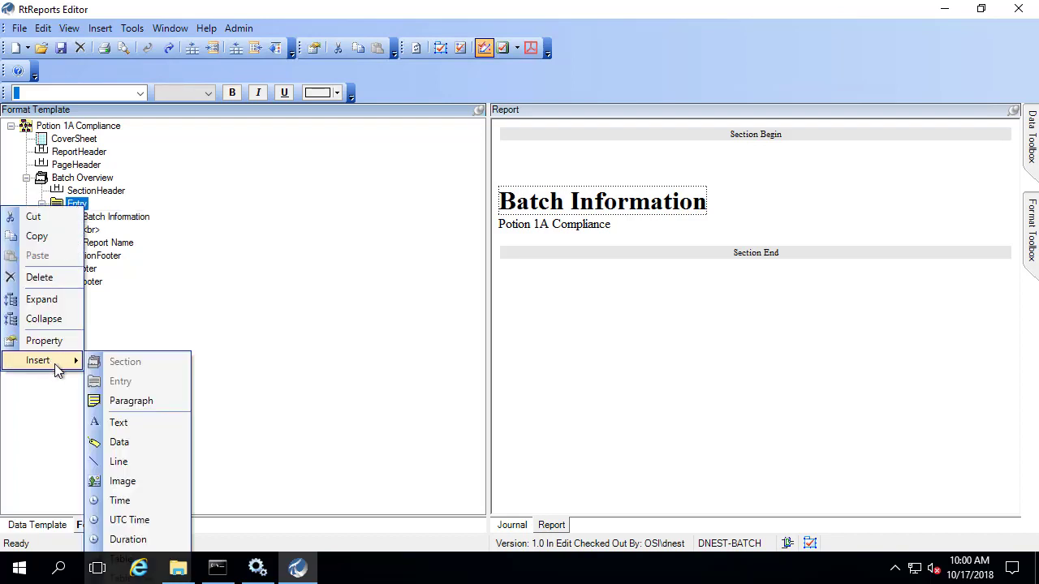
pyautogui.click(115, 424)
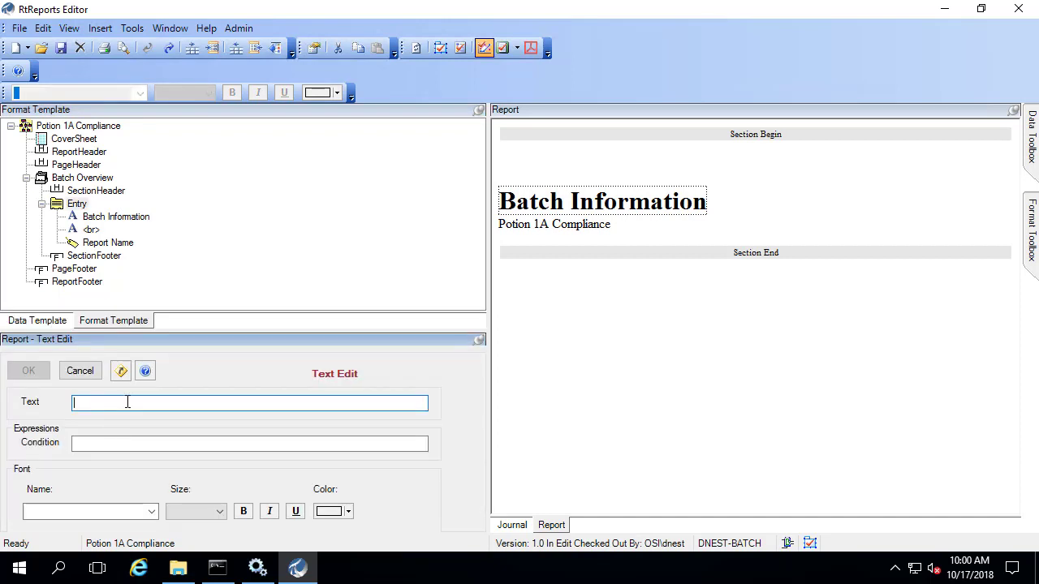
pyautogui.write('<b')
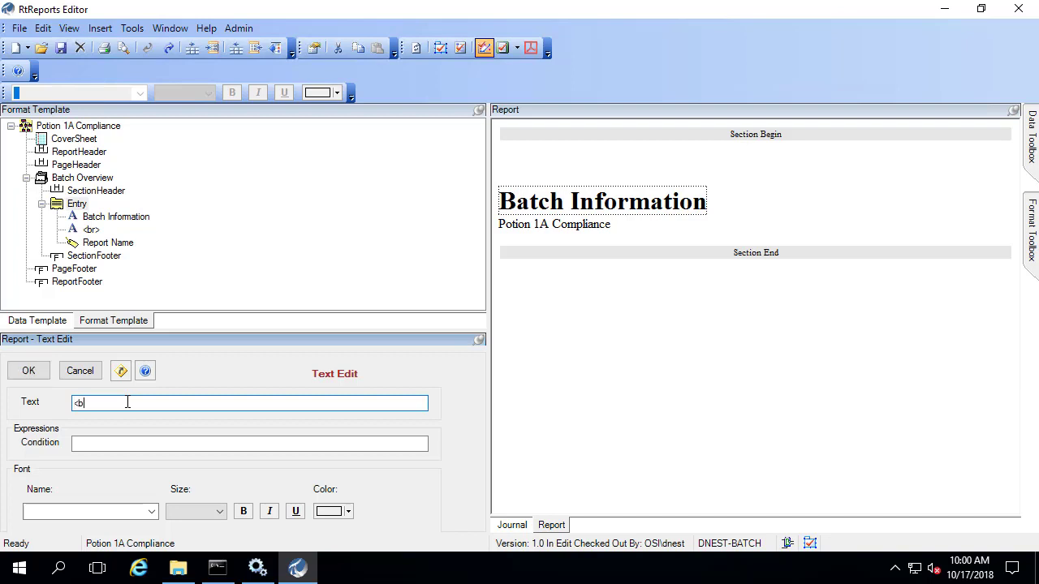
pyautogui.write('r>Generation Date:')
pyautogui.click(40, 374)
pyautogui.click(72, 29)
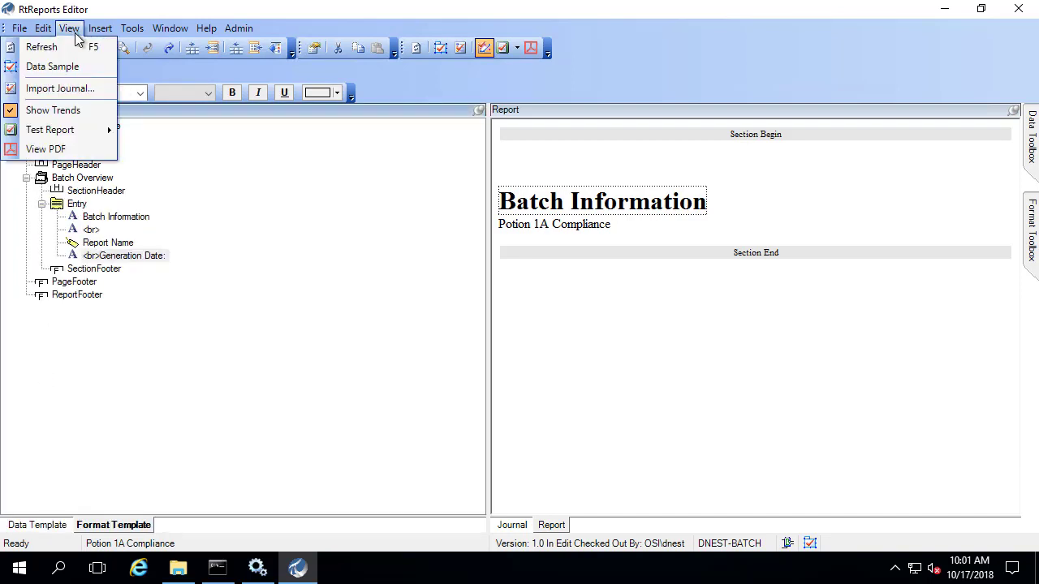
pyautogui.click(79, 45)
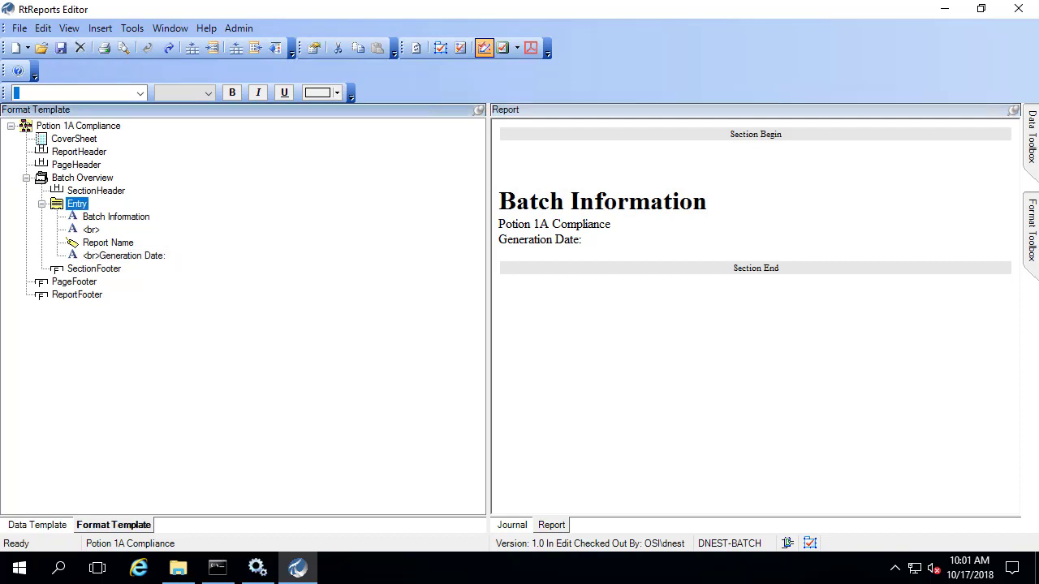
# Step: Insert a UTC Time item into the Batch Overview section's Entry and name it Generation Date
pyautogui.rightClick(75, 205)
pyautogui.moveTo(46, 357)
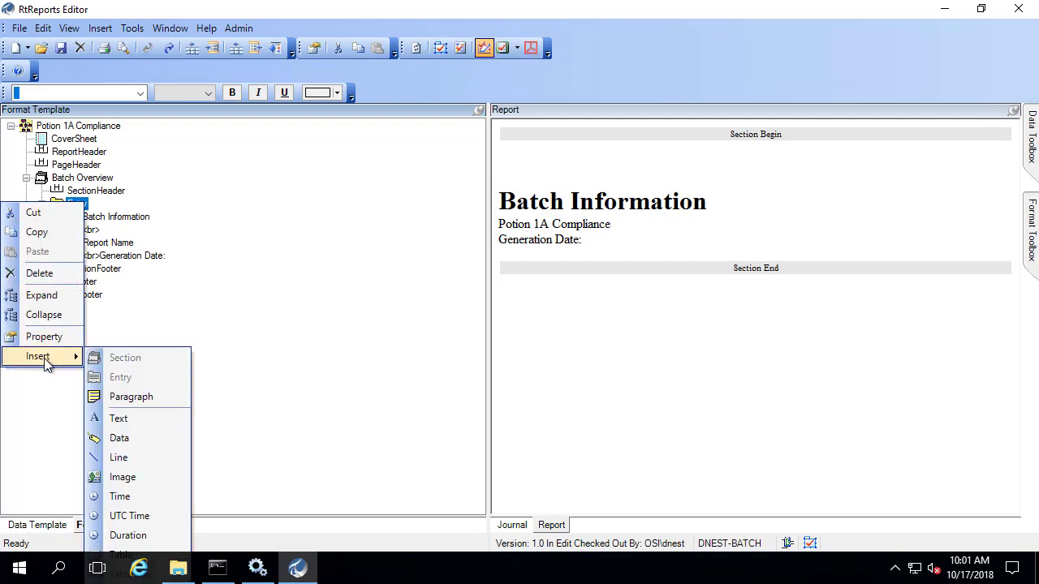
pyautogui.click(130, 516)
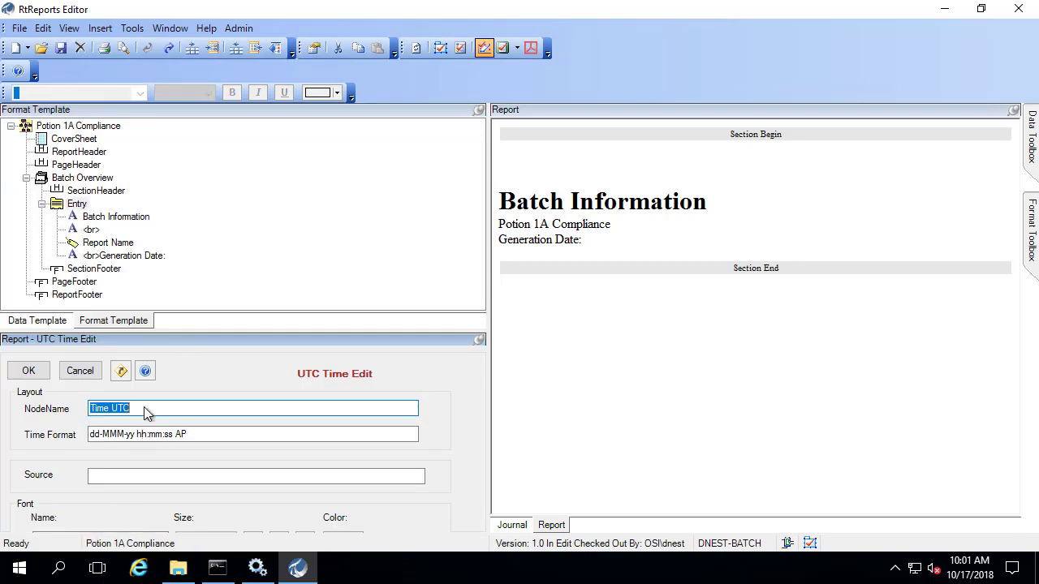
pyautogui.moveTo(144, 407); pyautogui.dragTo(87, 408)
pyautogui.write('Generation Date')
# Step: Set the Generation Date item's source to BatchJournal/GenerationDate/UTCSeconds from the journal and accept the item
pyautogui.click(137, 477)
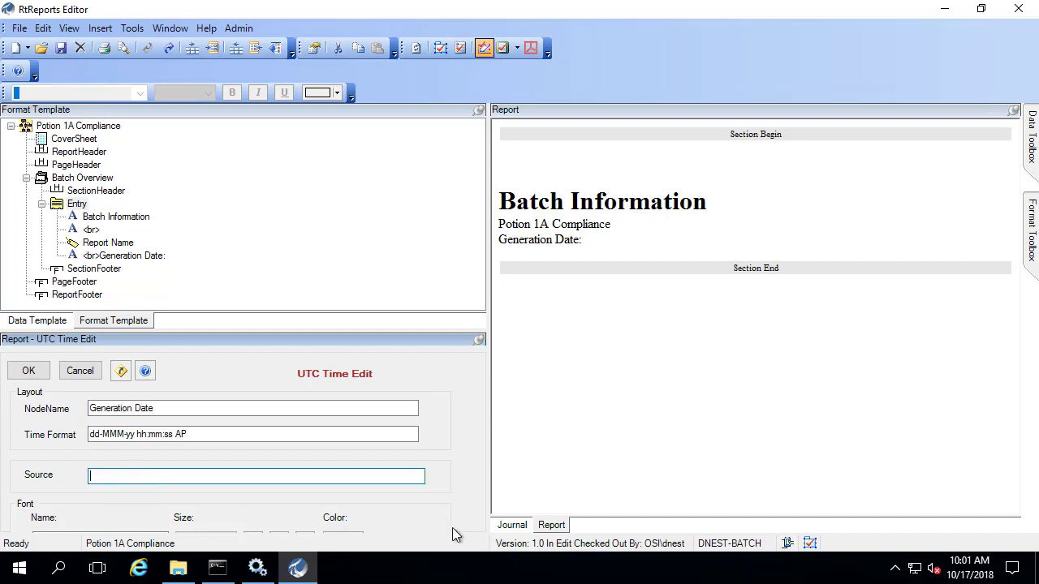
pyautogui.click(511, 525)
pyautogui.click(501, 126)
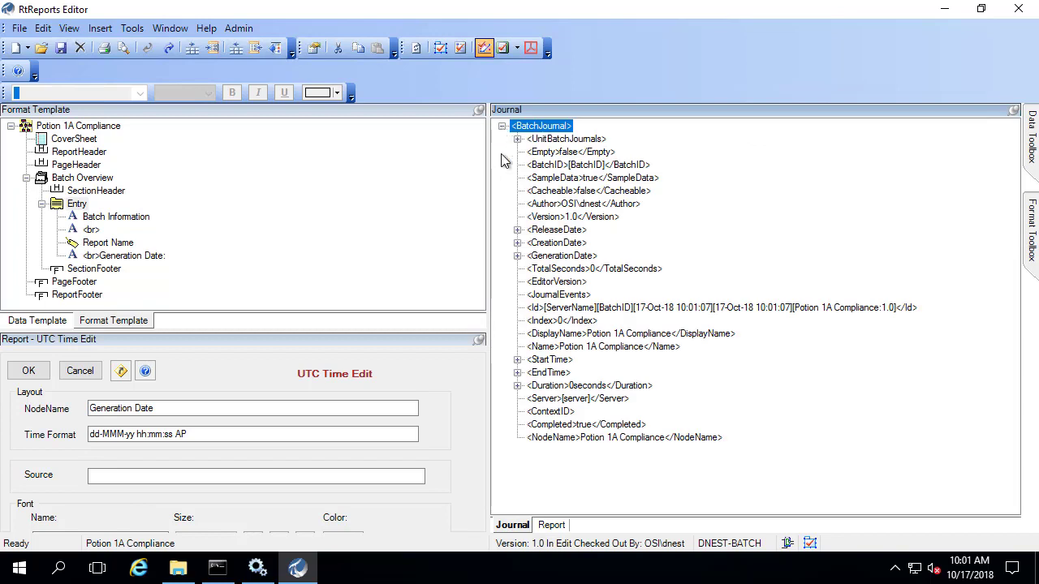
pyautogui.click(517, 256)
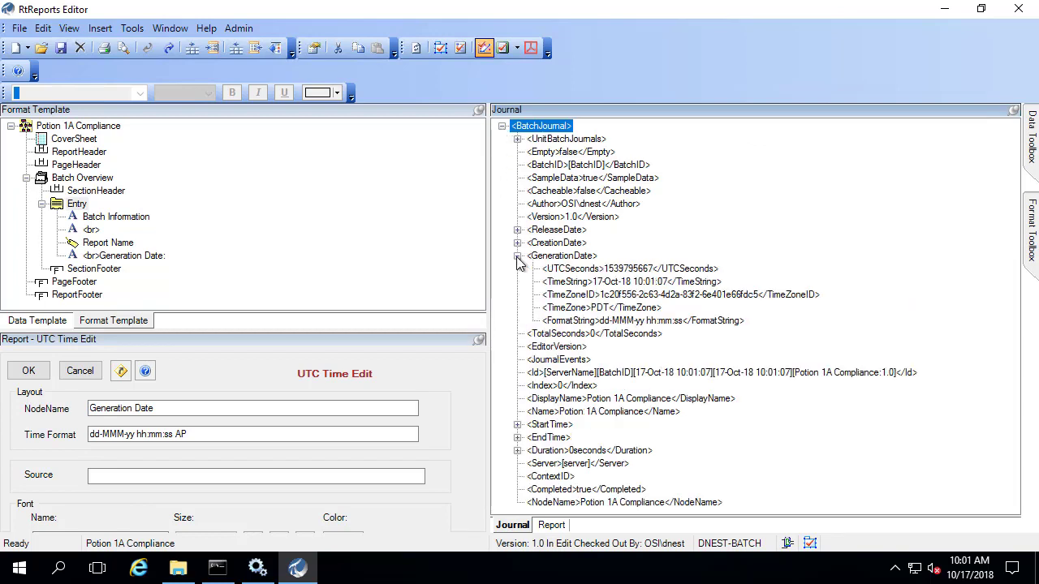
pyautogui.click(617, 269)
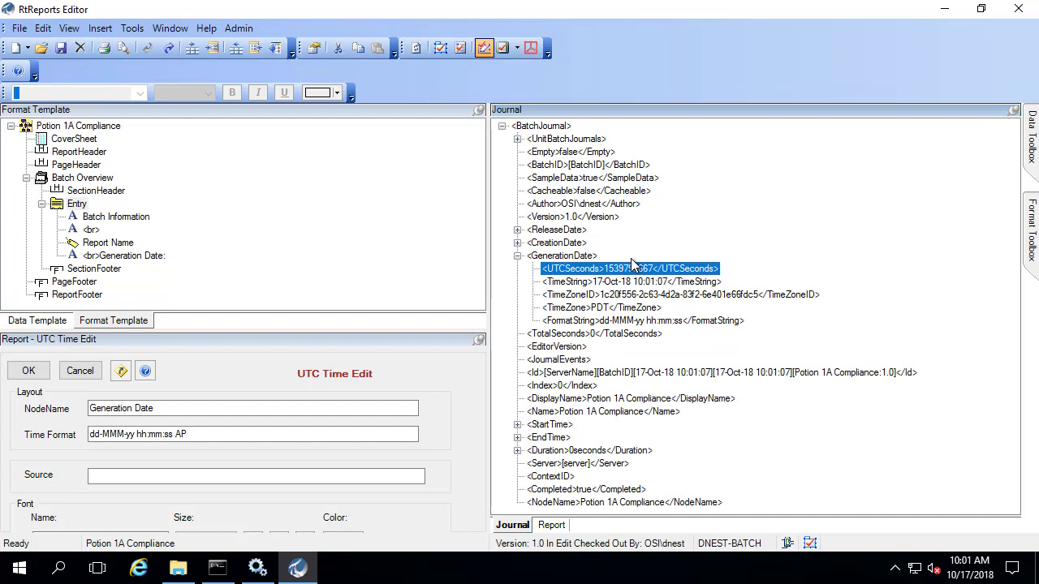
pyautogui.click(578, 309)
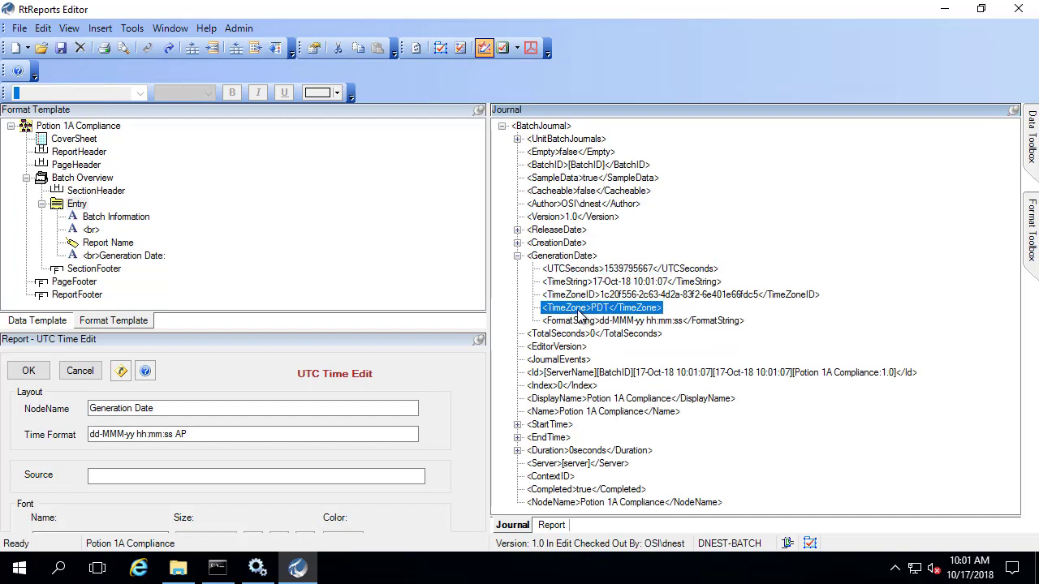
pyautogui.click(635, 270)
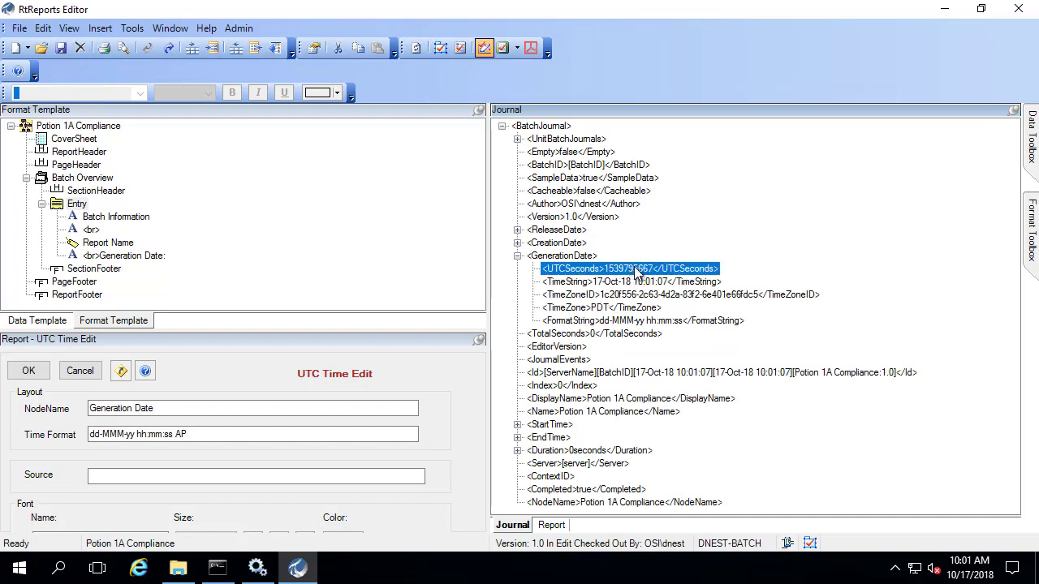
pyautogui.moveTo(637, 273); pyautogui.dragTo(199, 485)
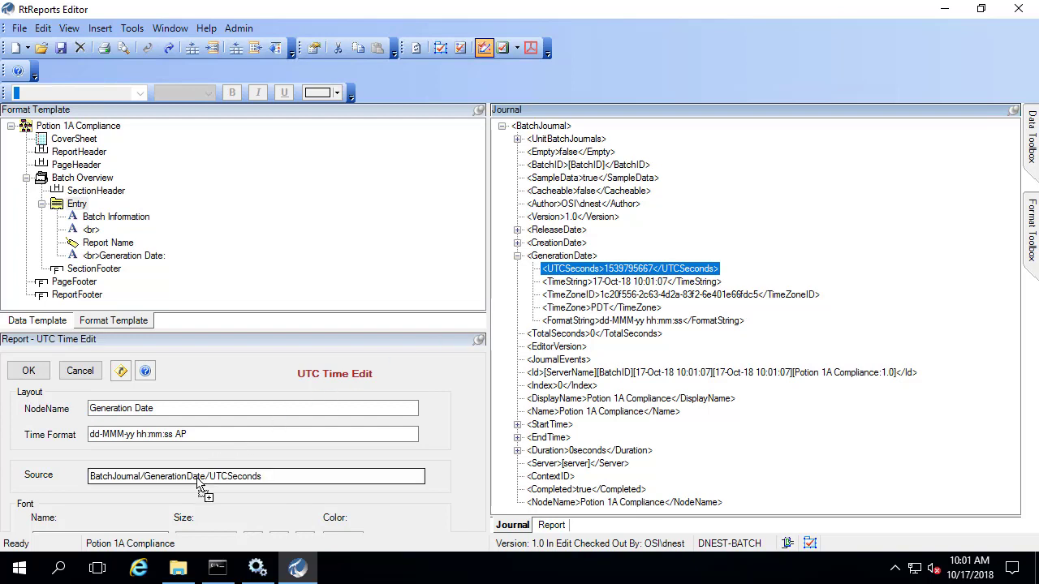
pyautogui.click(28, 371)
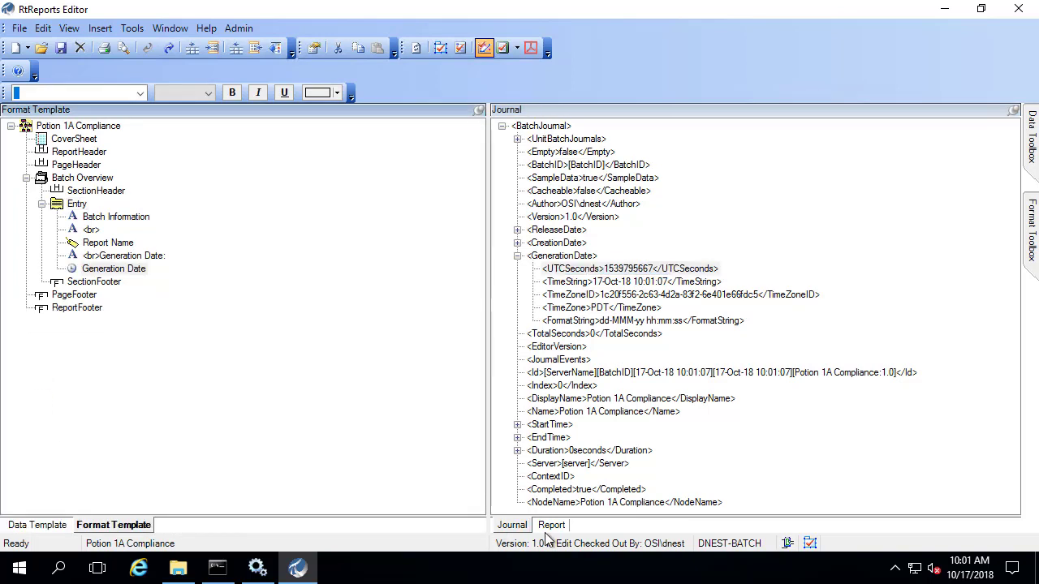
# Step: Return to the report and refresh it to include the generation date value
pyautogui.click(550, 526)
pyautogui.click(71, 30)
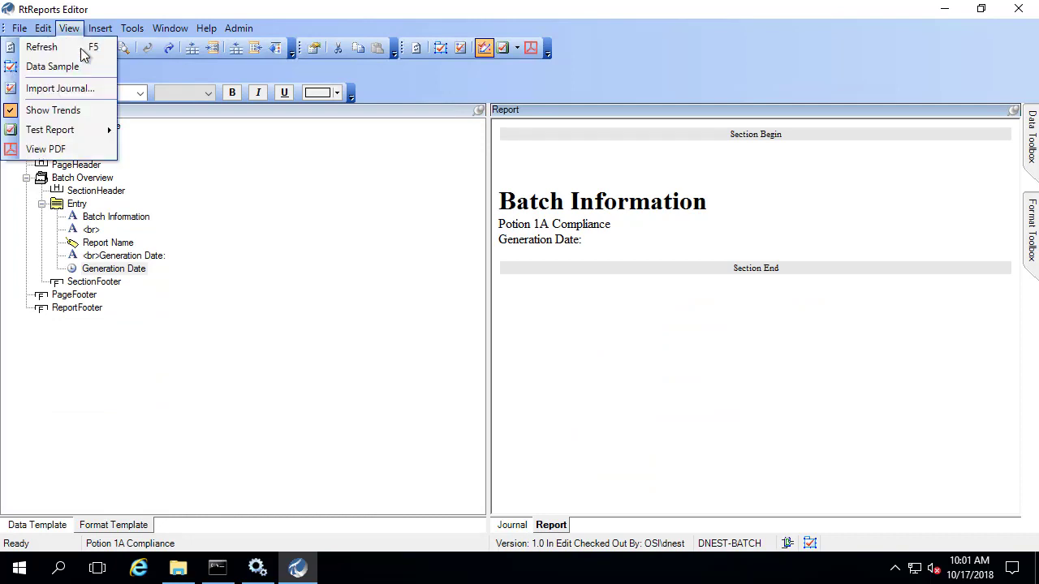
pyautogui.click(78, 46)
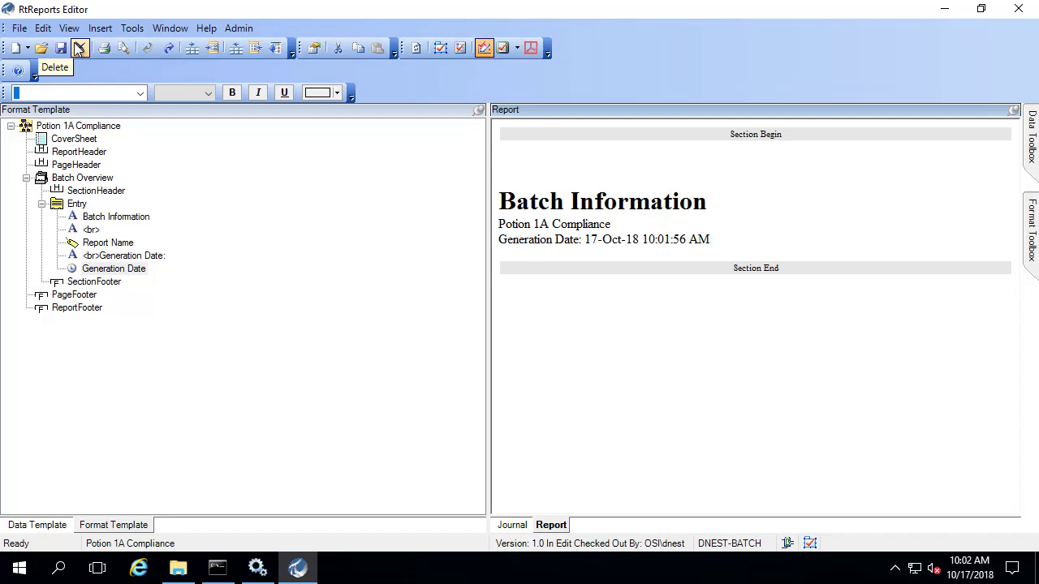
# Step: Insert the text "<br>Batch ID:" into the Batch Overview section's Entry
pyautogui.rightClick(81, 208)
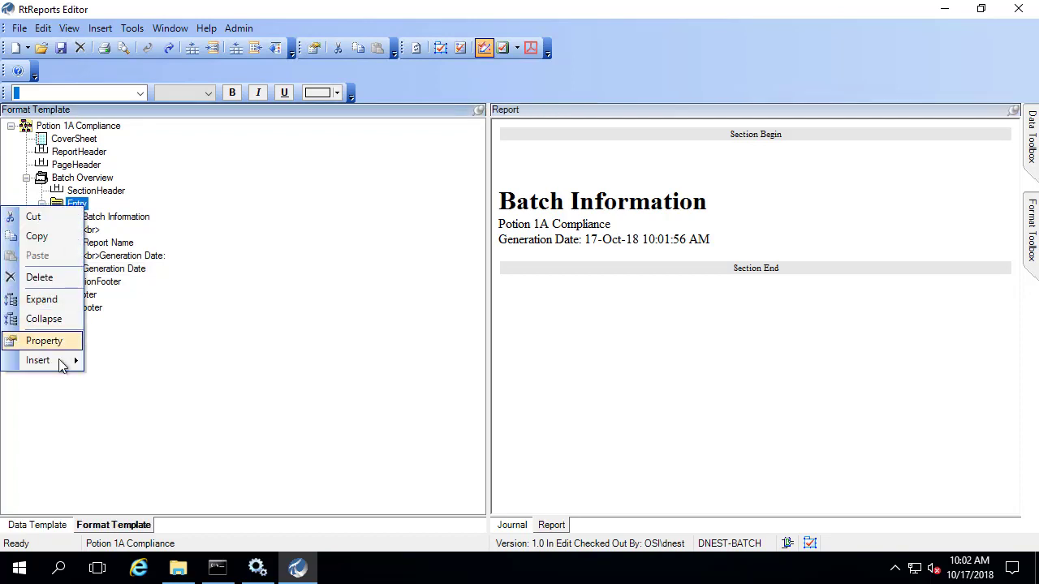
pyautogui.moveTo(32, 359)
pyautogui.click(107, 400)
pyautogui.write('<br>')
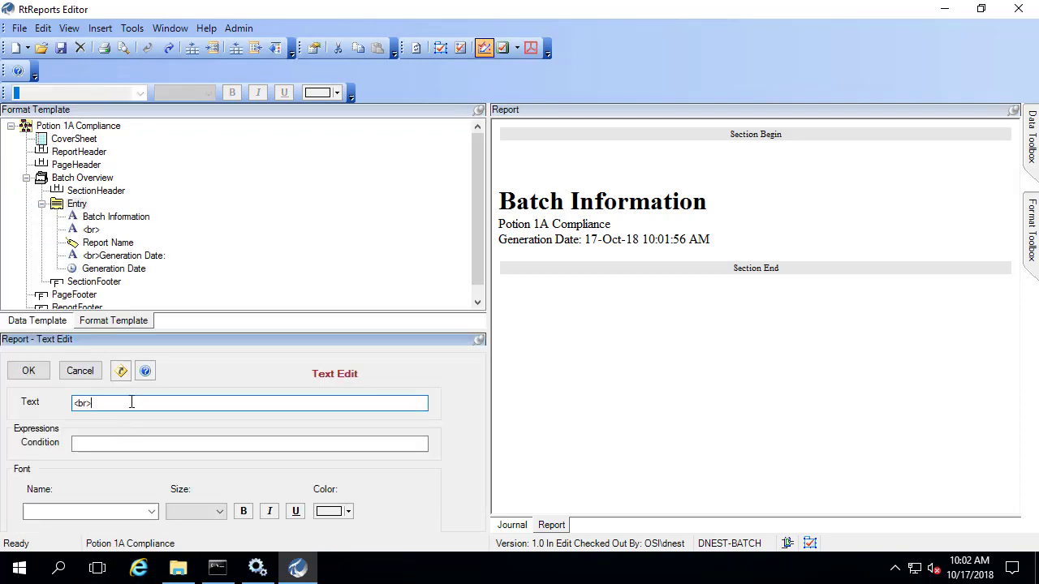
pyautogui.write('Batch ID:')
pyautogui.click(28, 371)
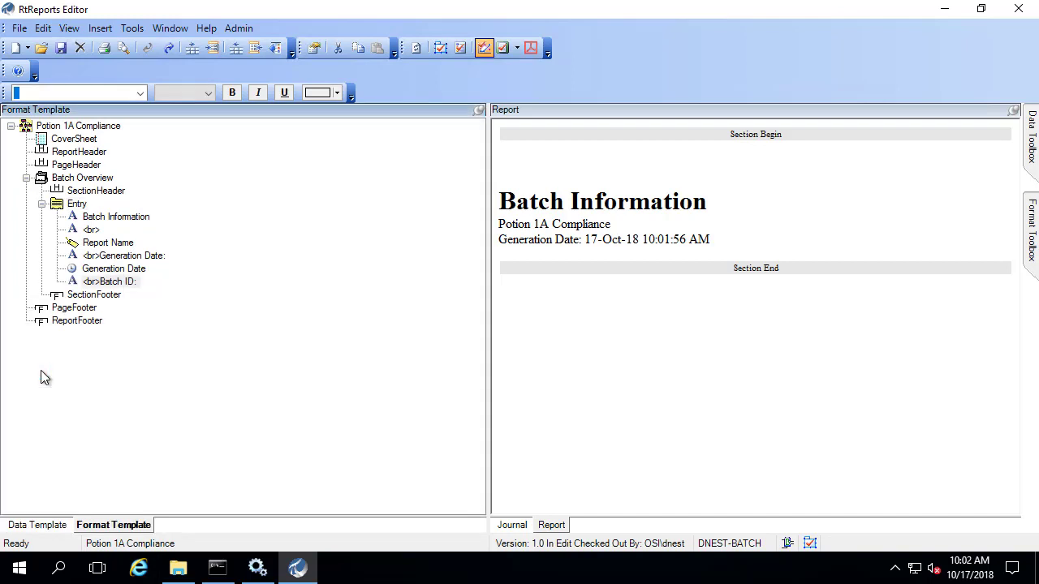
# Step: Insert a Data item named BatchID into the Batch Overview section's Entry, with BatchJournal/BatchID from the journal as its source
pyautogui.rightClick(77, 205)
pyautogui.moveTo(39, 360)
pyautogui.click(122, 436)
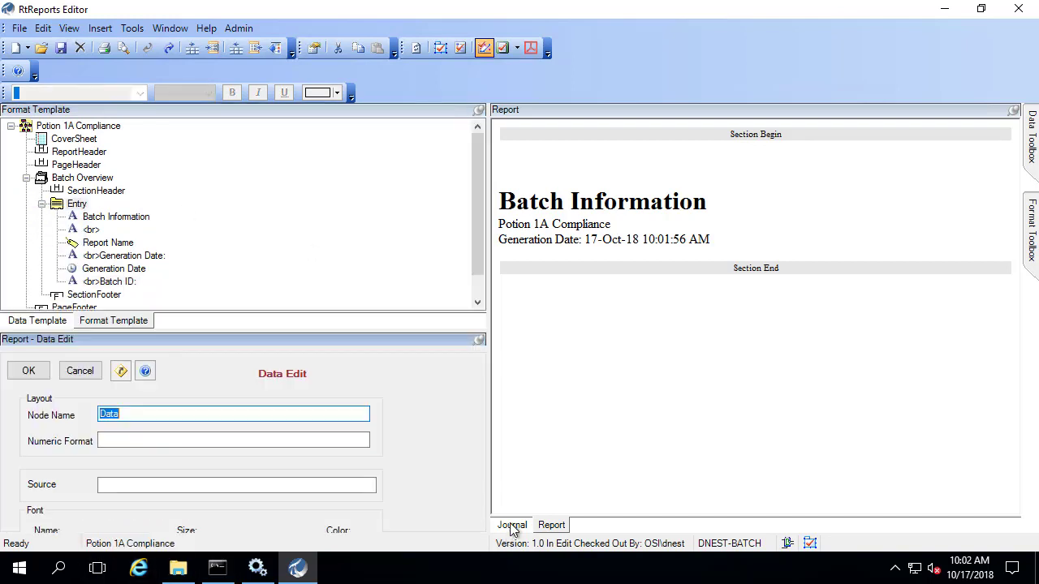
pyautogui.click(512, 525)
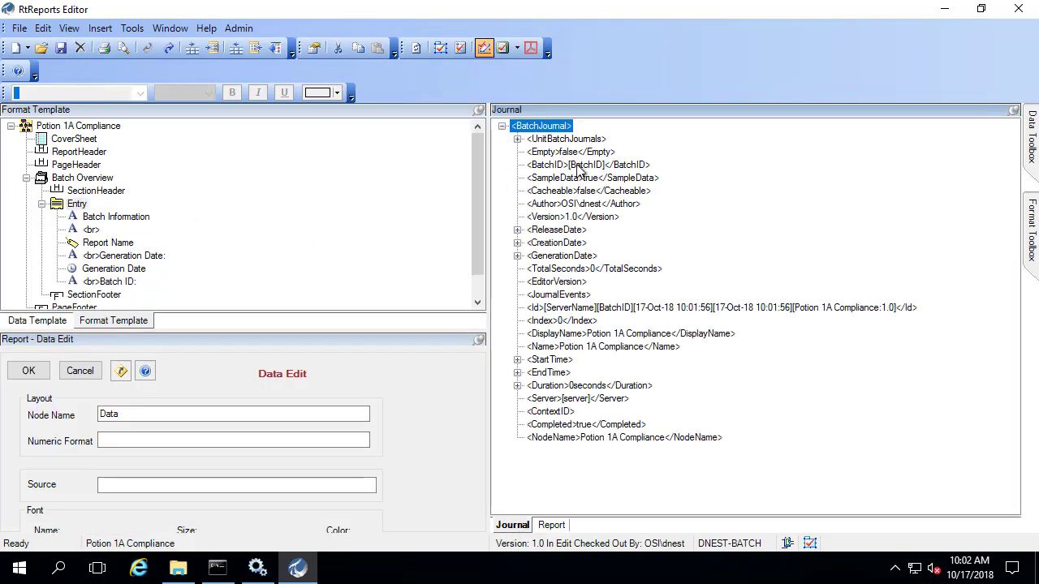
pyautogui.click(517, 139)
pyautogui.click(532, 152)
pyautogui.click(533, 152)
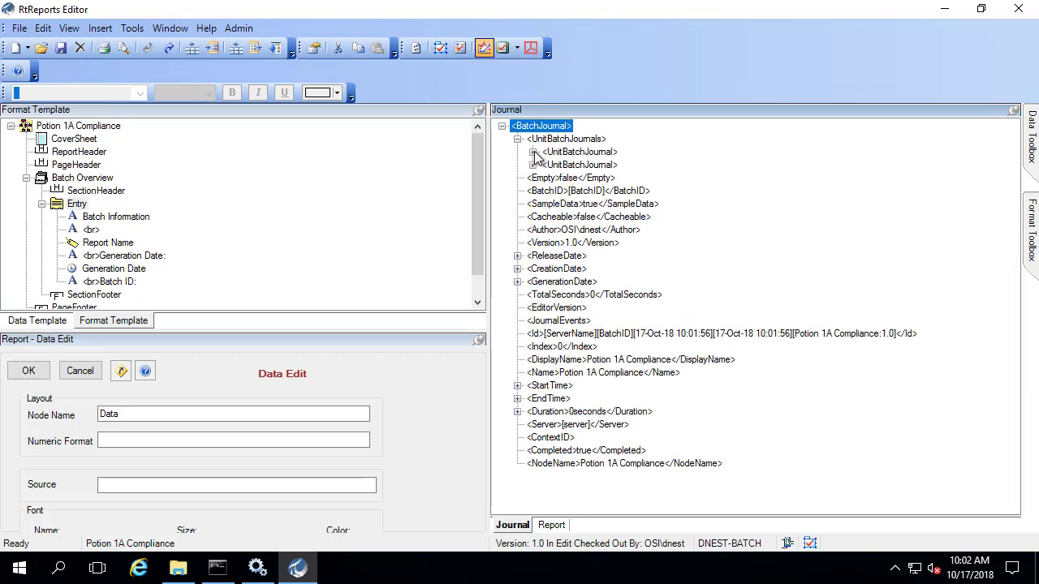
pyautogui.moveTo(583, 191); pyautogui.dragTo(212, 485)
pyautogui.doubleClick(109, 414)
pyautogui.write('BatchID')
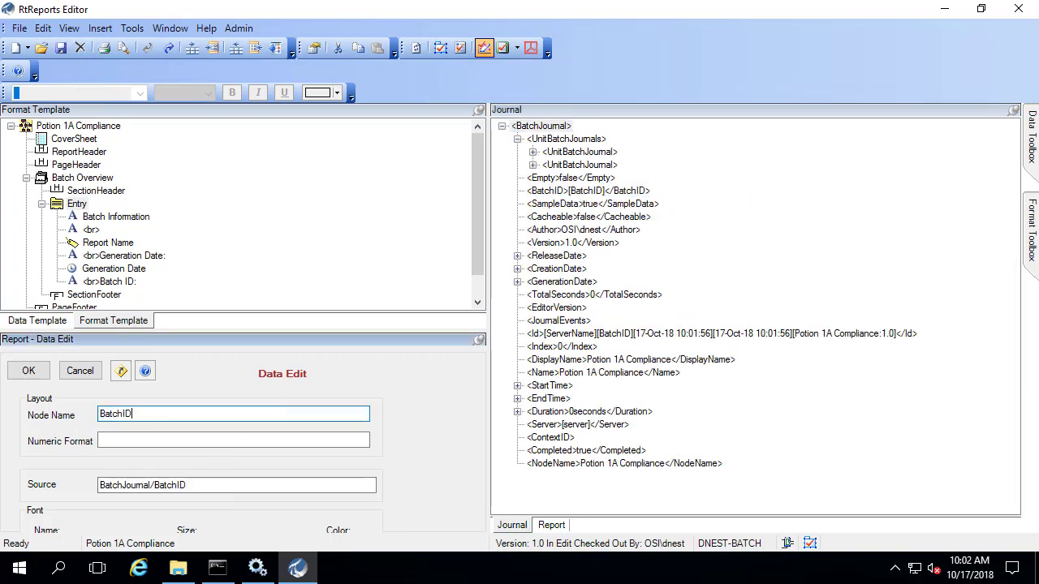
pyautogui.press('Return')
# Step: Return to the report and refresh it to include the batch ID line
pyautogui.click(552, 526)
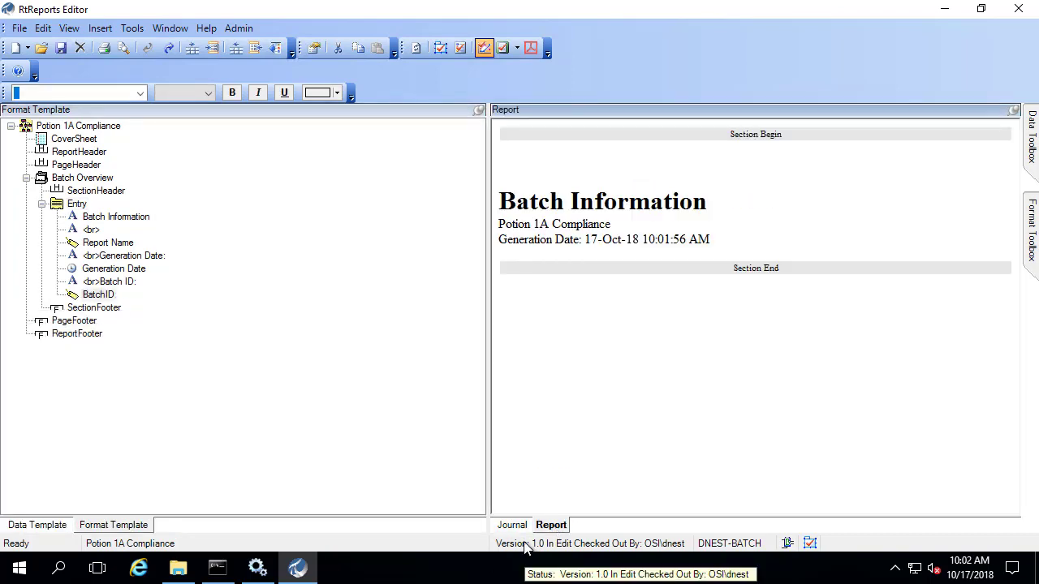
pyautogui.click(69, 28)
pyautogui.click(85, 44)
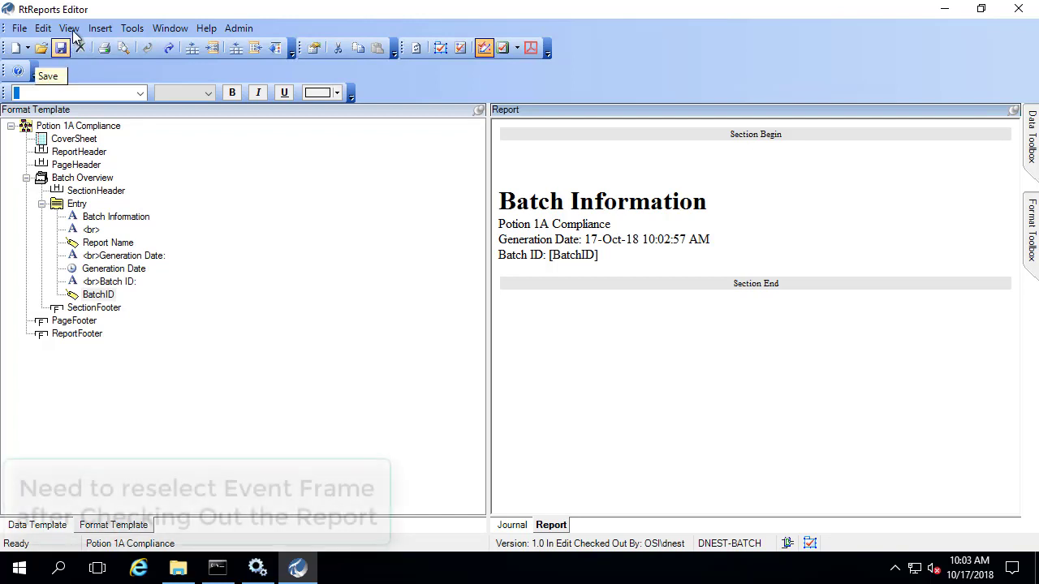
# Step: Test the report with event frames, searching with All Descendants enabled and selecting the event frame for batch 2278
pyautogui.click(69, 28)
pyautogui.moveTo(67, 138)
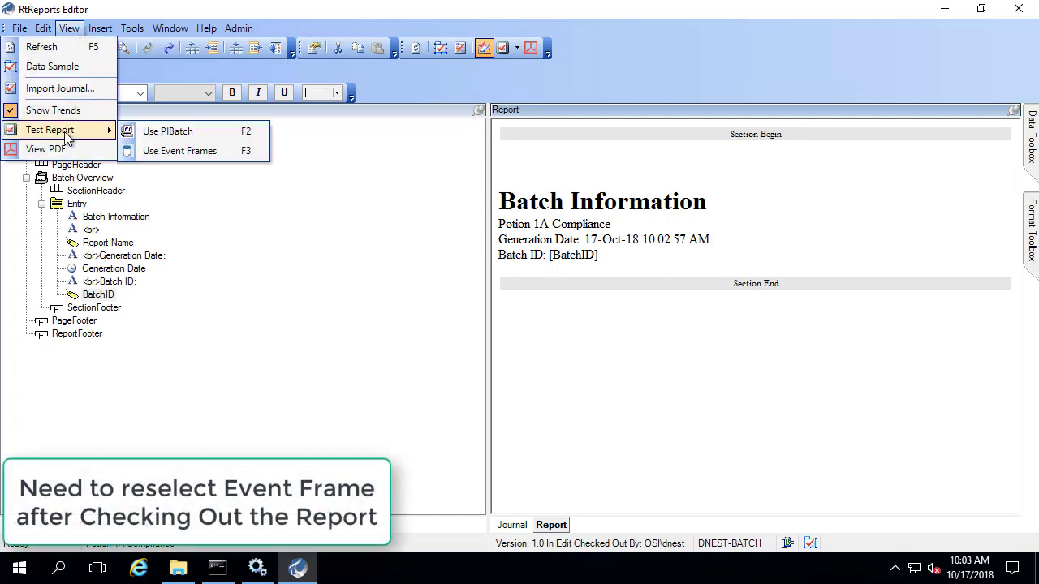
pyautogui.click(159, 153)
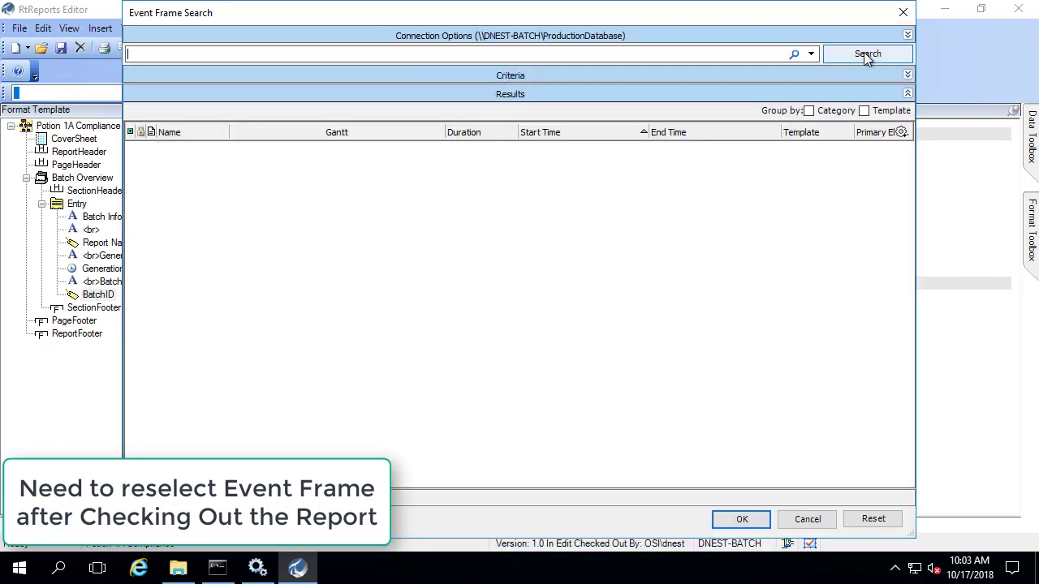
pyautogui.click(906, 74)
pyautogui.click(336, 114)
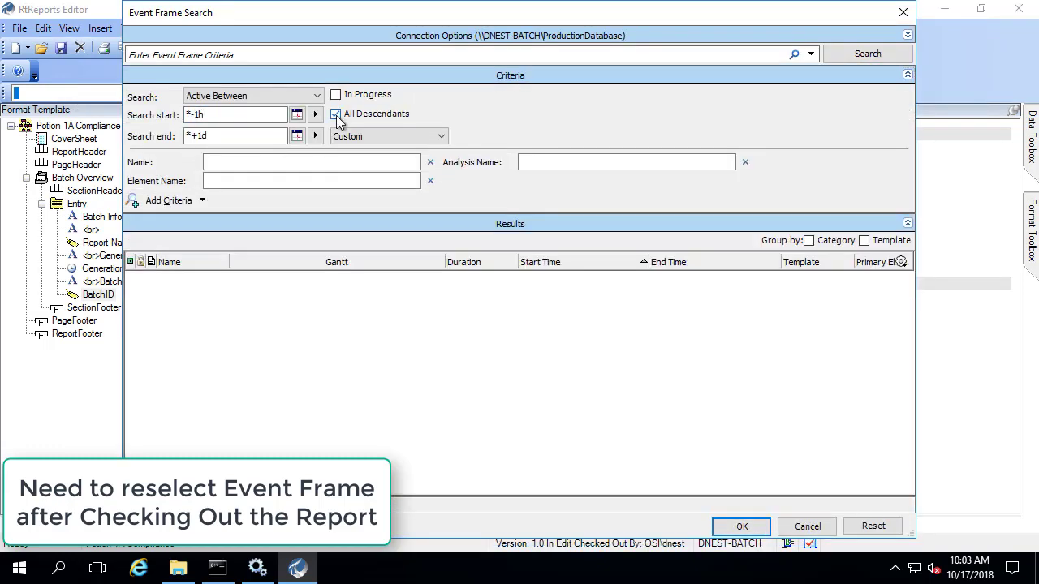
pyautogui.click(867, 54)
pyautogui.click(215, 325)
pyautogui.click(742, 526)
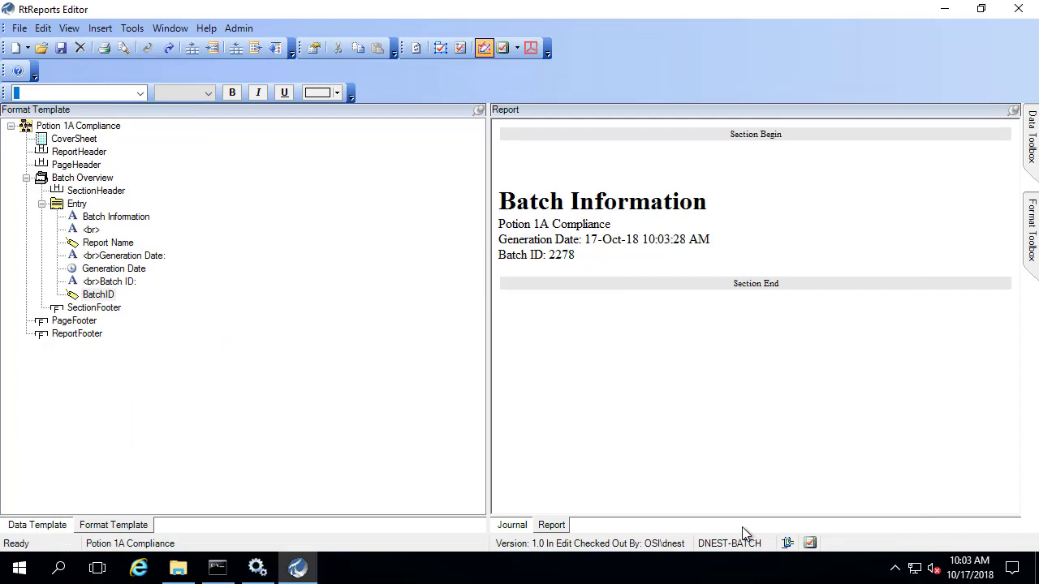
# Step: Check the BatchID entry in the journal and insert the text "<br>Product:" into the Batch Overview section's Entry
pyautogui.click(512, 526)
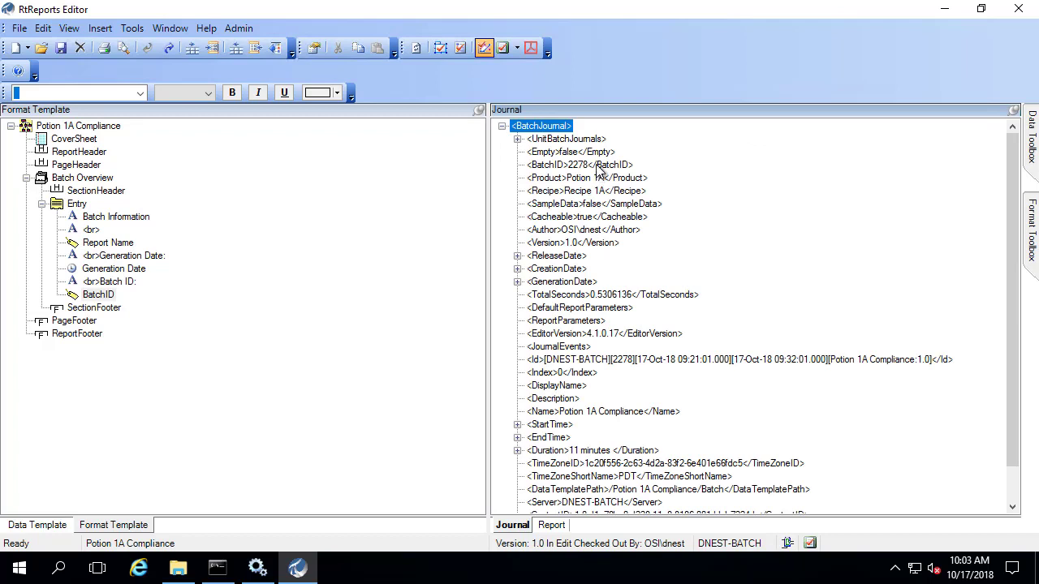
pyautogui.click(599, 167)
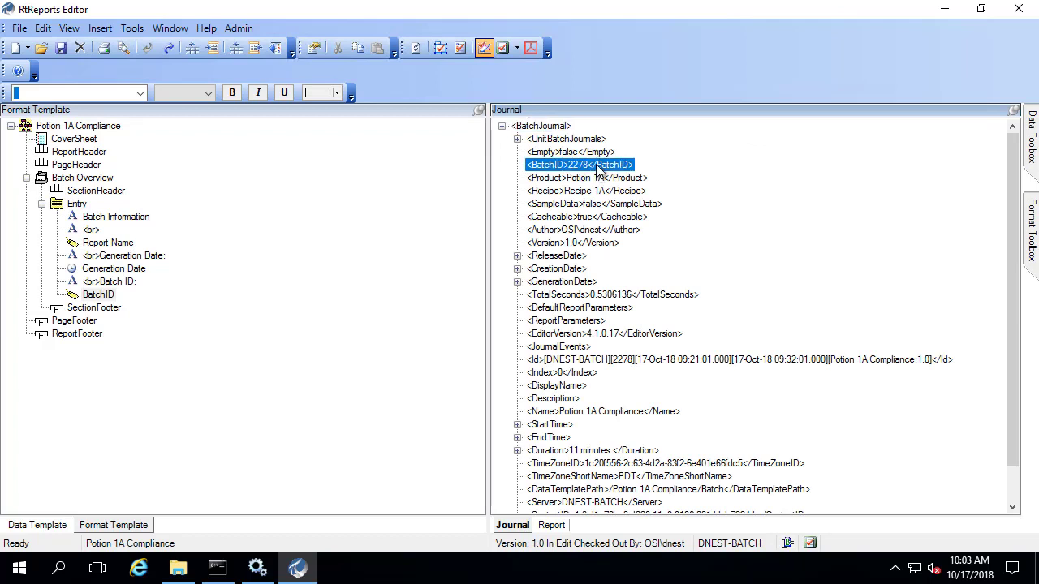
pyautogui.rightClick(77, 204)
pyautogui.moveTo(65, 360)
pyautogui.click(114, 417)
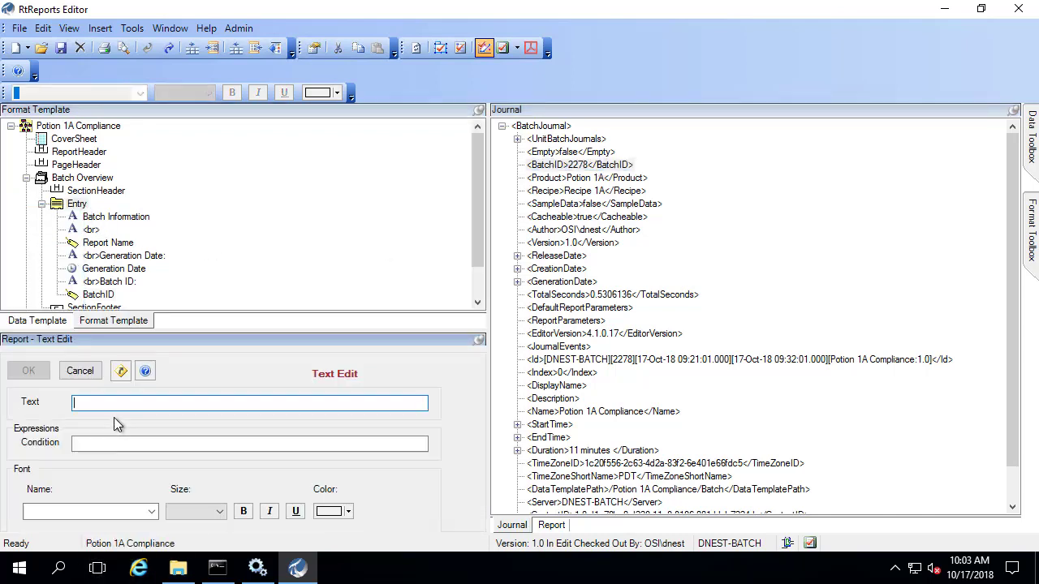
pyautogui.write('<br>Pr')
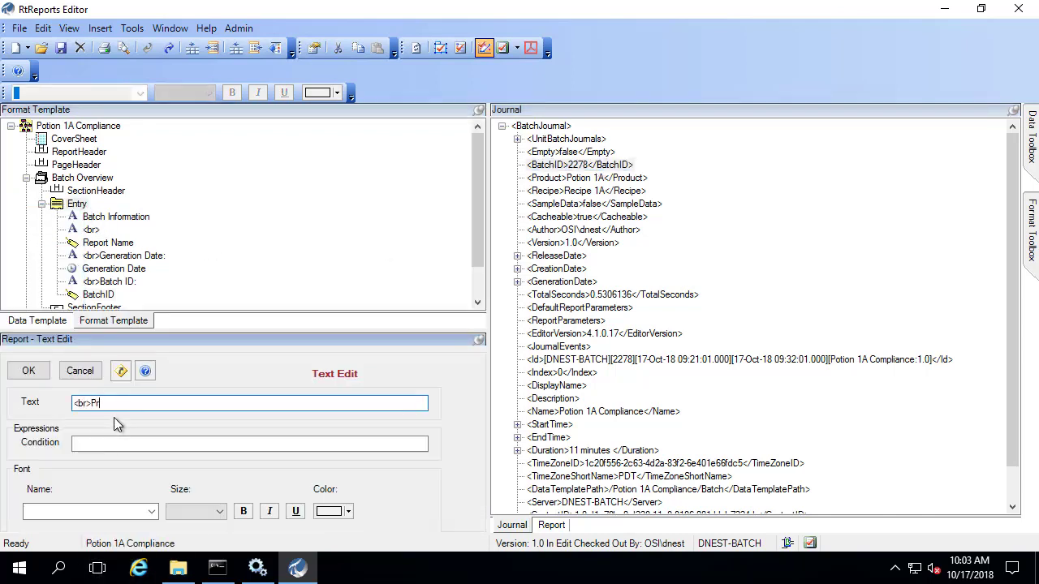
pyautogui.write('oduct:')
pyautogui.click(36, 371)
# Step: Insert a Data item named Product into the Batch Overview section's Entry, using the batch journal's Product value as its source
pyautogui.rightClick(78, 204)
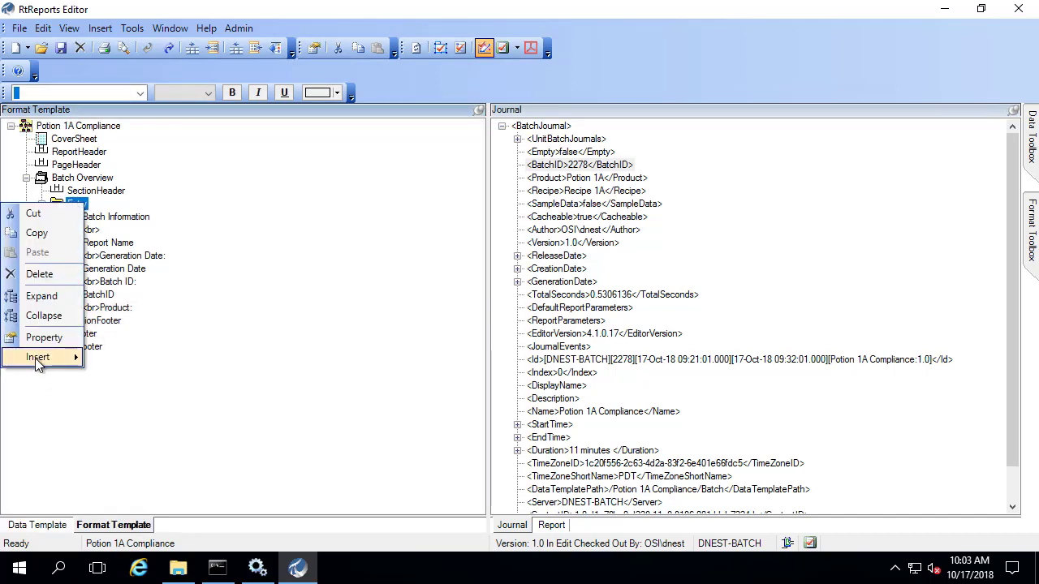
pyautogui.moveTo(65, 360)
pyautogui.click(133, 437)
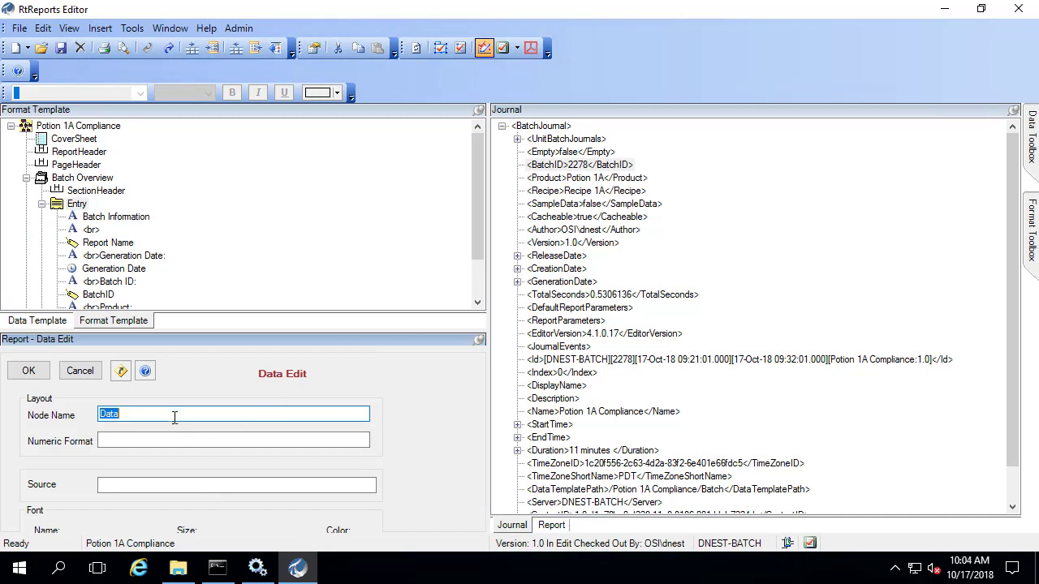
pyautogui.write('Product')
pyautogui.click(208, 485)
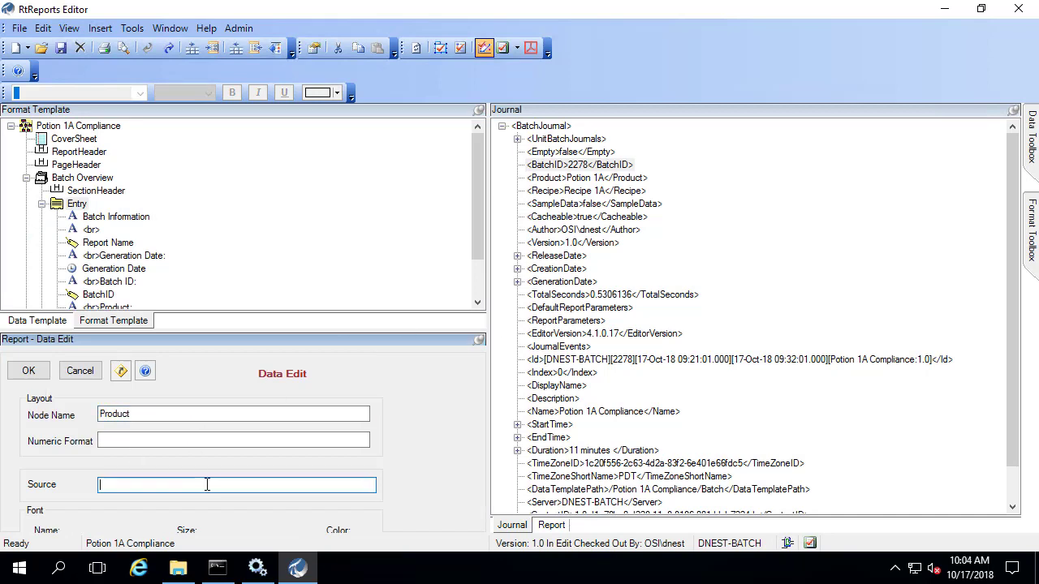
pyautogui.moveTo(579, 165); pyautogui.dragTo(236, 485)
pyautogui.click(28, 371)
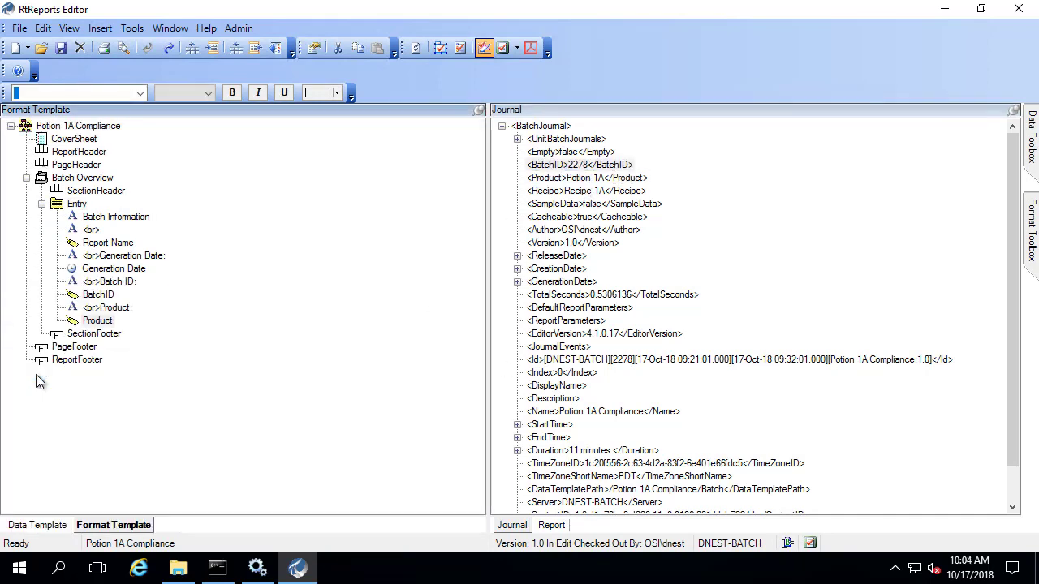
# Step: Insert the text "<br>Recipe:" into the Batch Overview section's Entry
pyautogui.rightClick(77, 205)
pyautogui.moveTo(73, 357)
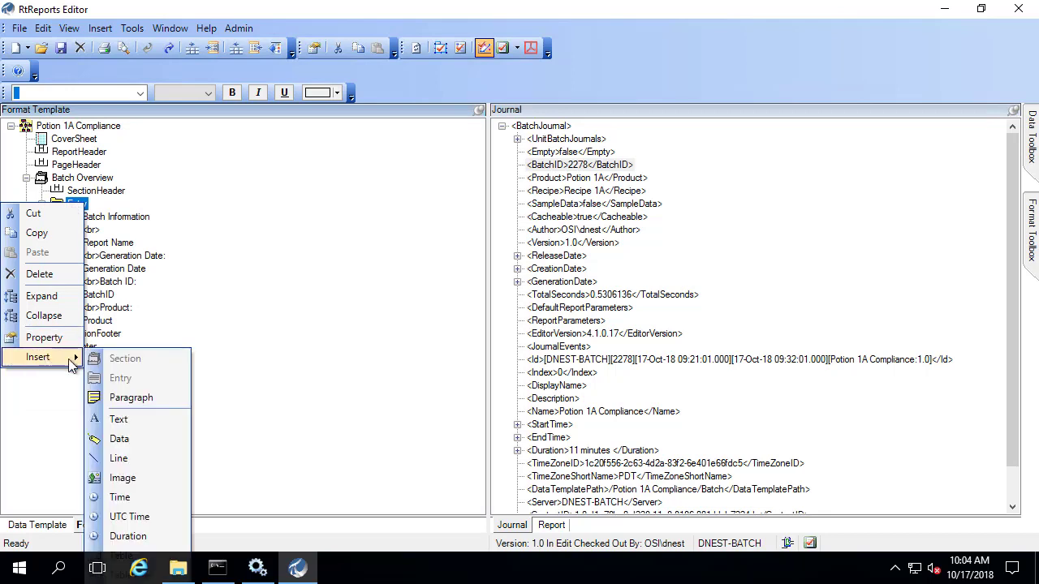
pyautogui.click(128, 422)
pyautogui.click(194, 399)
pyautogui.write('<br>Recipe:')
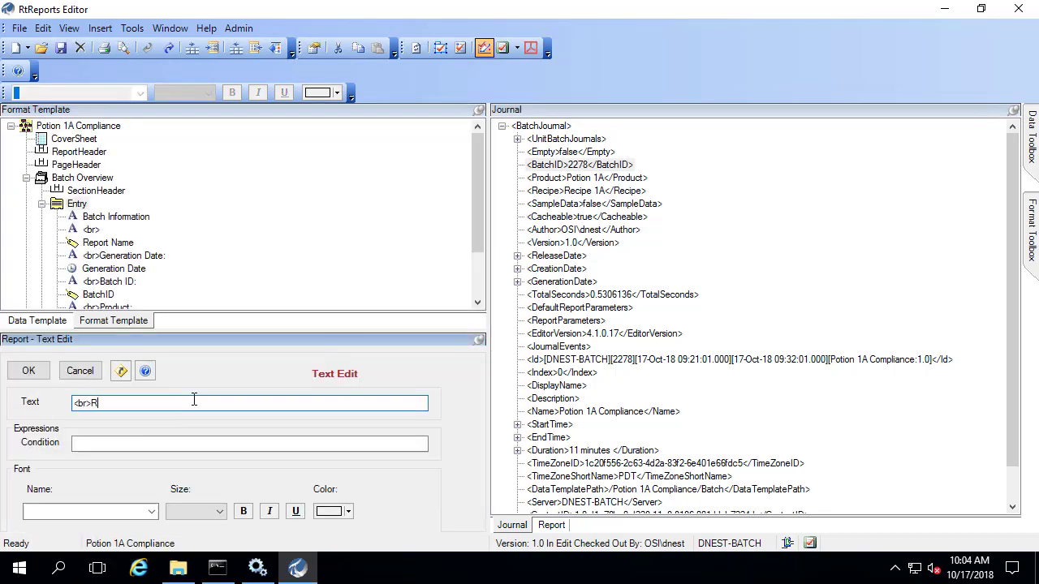
pyautogui.click(28, 371)
# Step: Insert a Data item named Recipe into the Batch Overview section's Entry, with BatchJournal/Recipe as its source
pyautogui.rightClick(77, 203)
pyautogui.moveTo(50, 354)
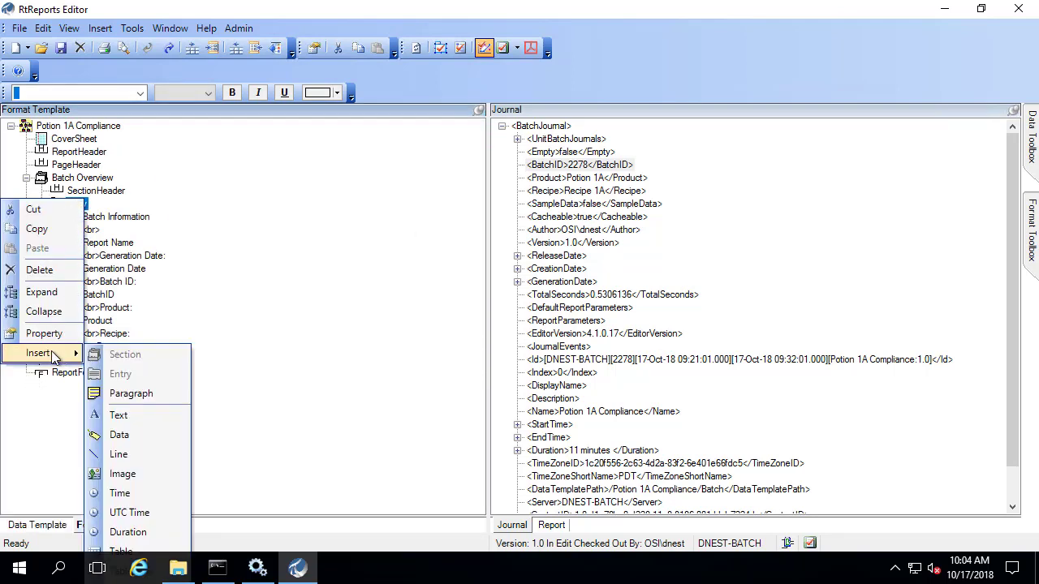
pyautogui.click(119, 435)
pyautogui.write('Recipe')
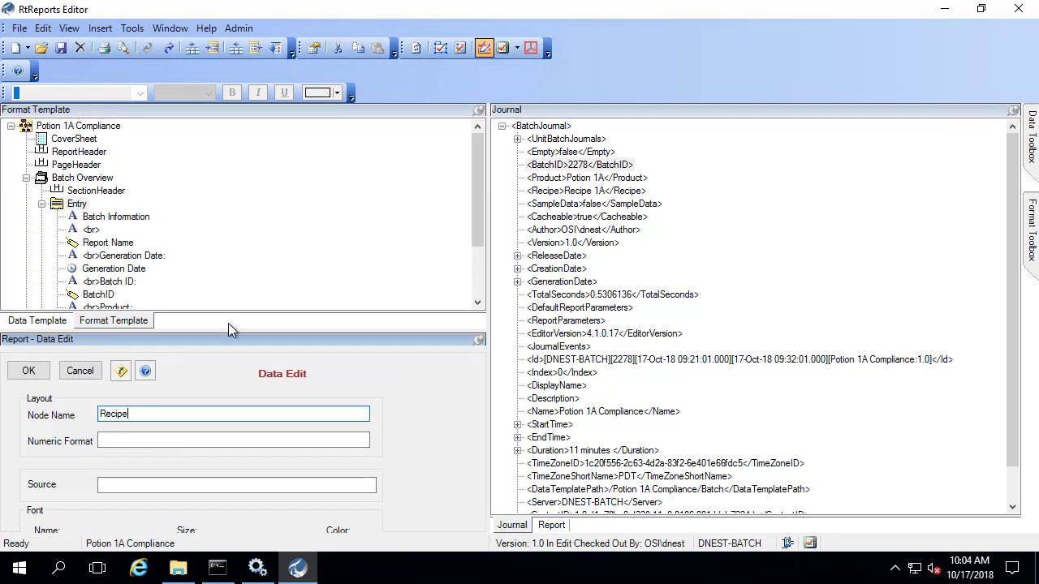
pyautogui.moveTo(578, 191); pyautogui.dragTo(174, 487)
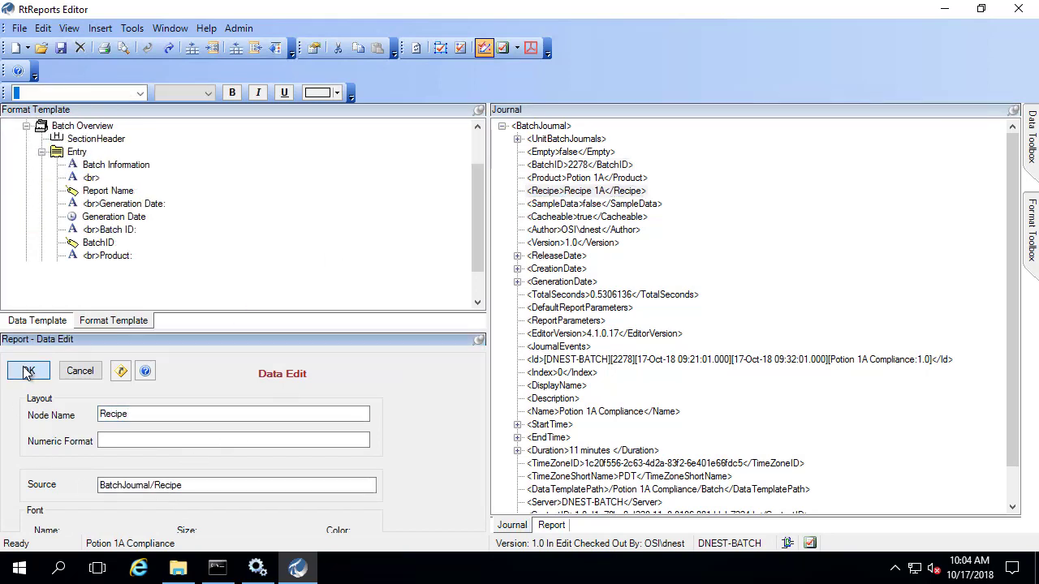
pyautogui.click(28, 371)
# Step: Return to the report and refresh it to include the product and recipe lines
pyautogui.click(551, 525)
pyautogui.click(69, 27)
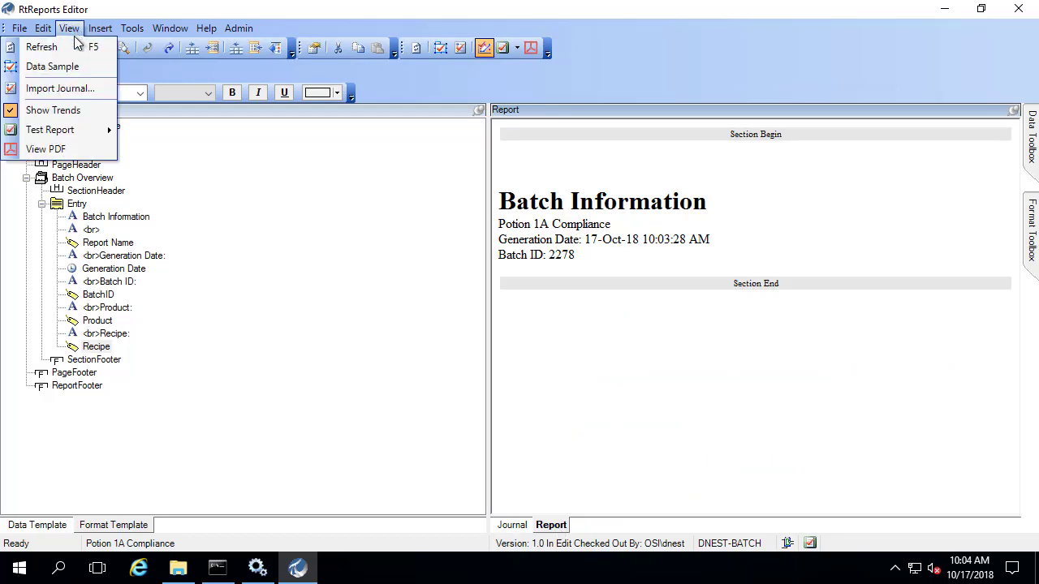
pyautogui.click(77, 45)
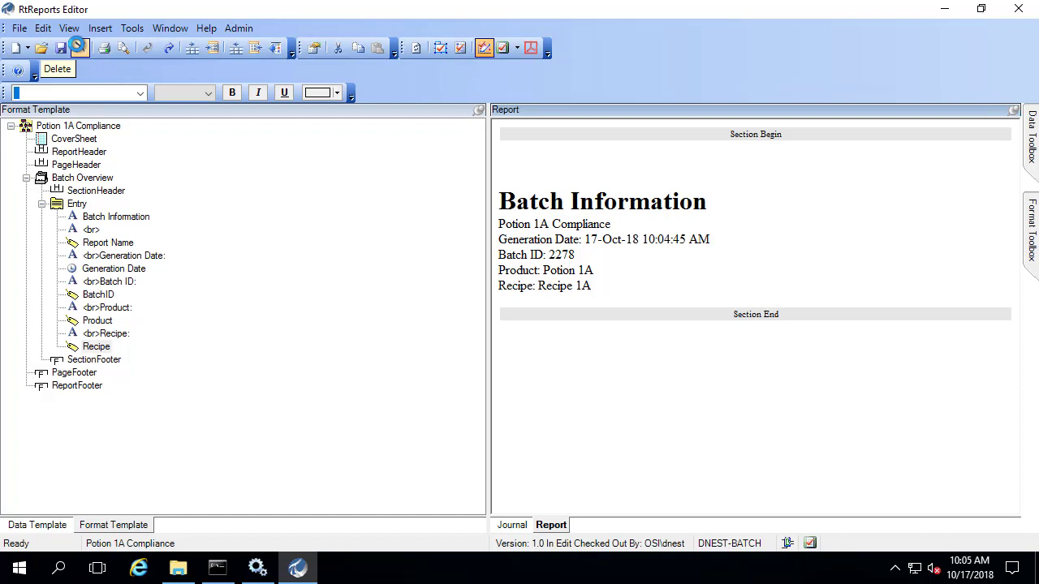
pyautogui.click(79, 46)
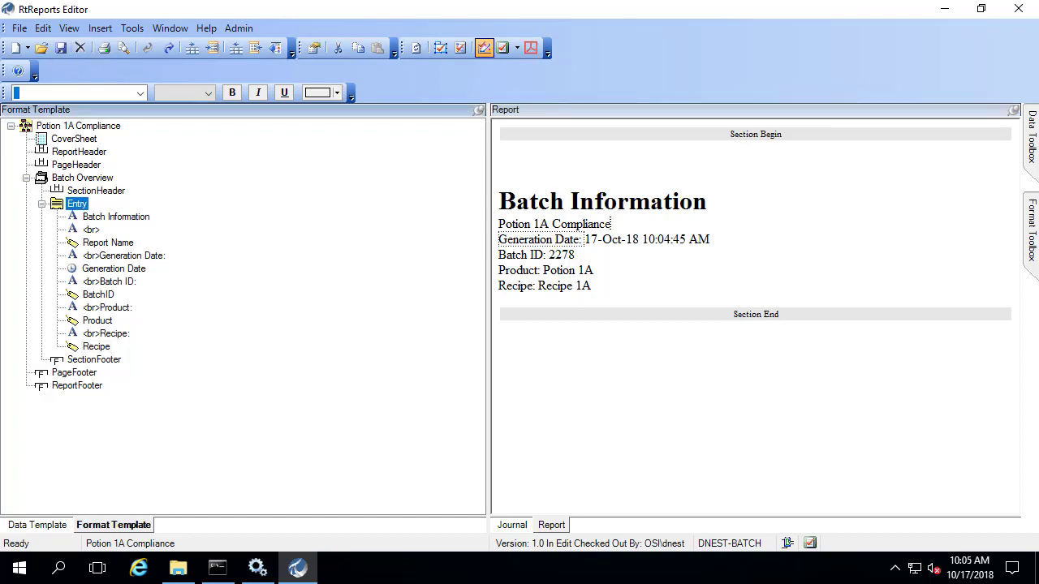
pyautogui.rightClick(75, 208)
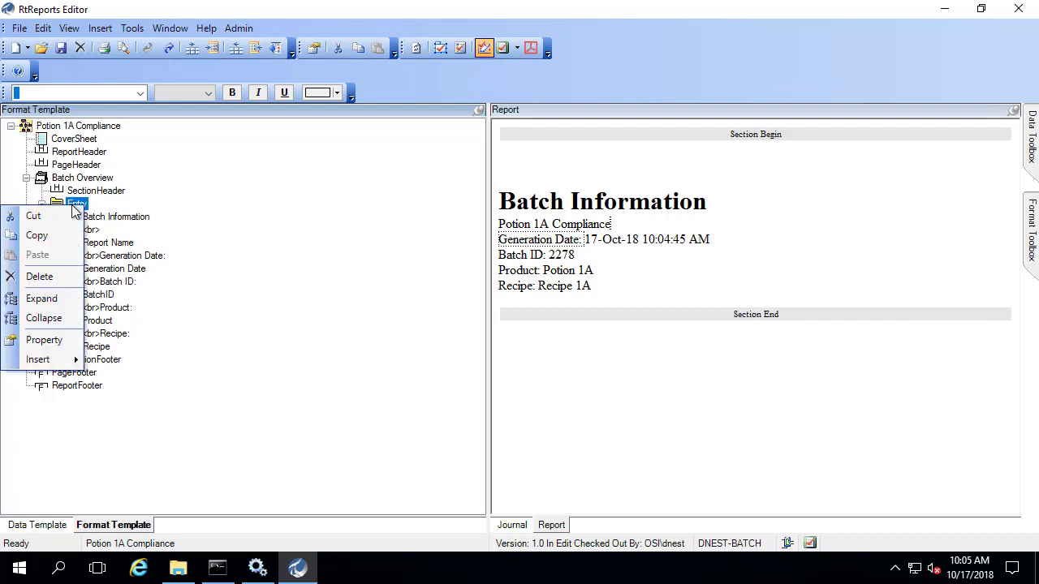
pyautogui.moveTo(61, 362)
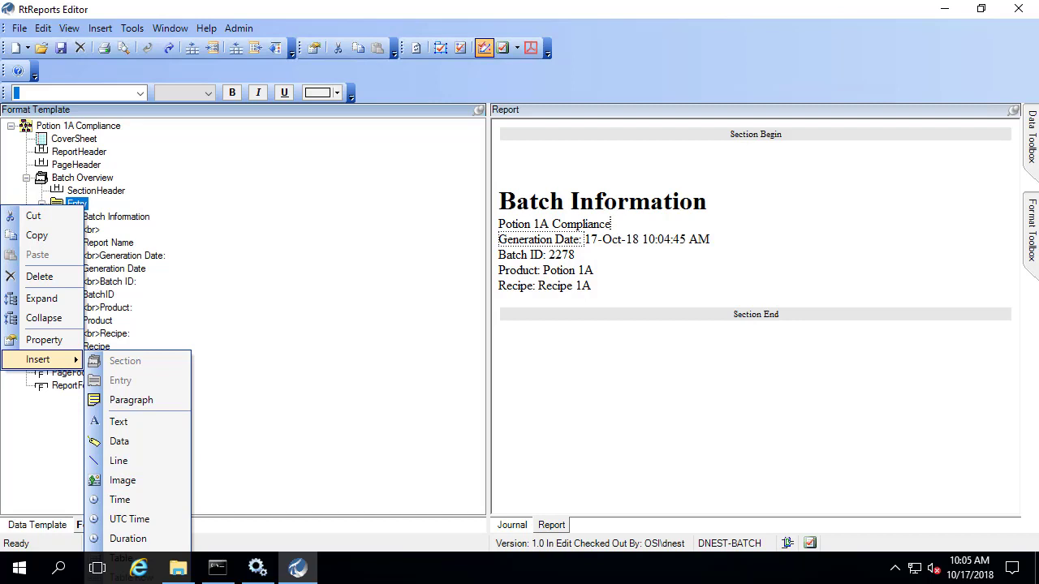
pyautogui.press('Escape')
pyautogui.press('Escape')
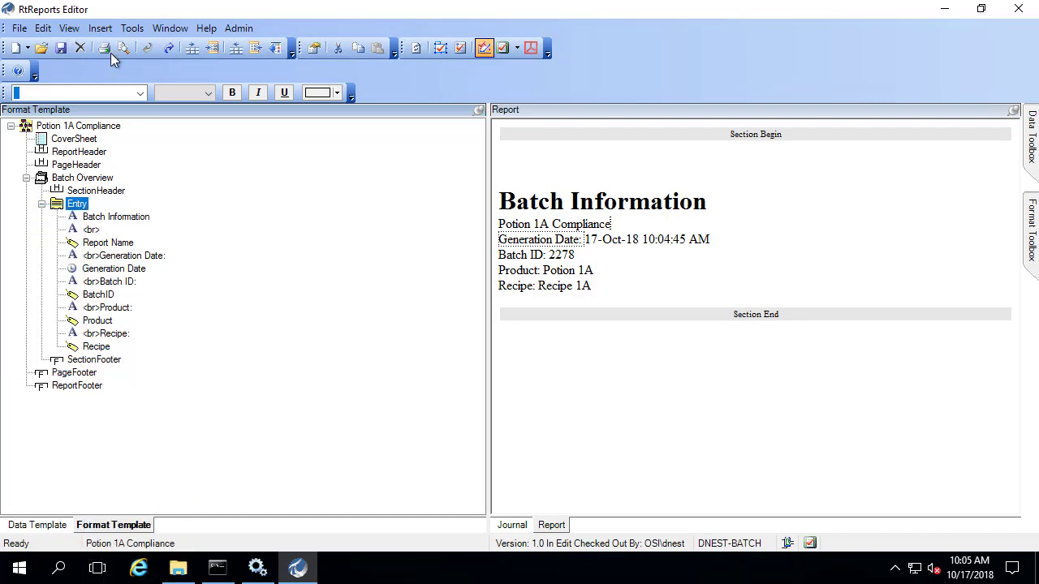
# Step: Insert a table with 2 rows and 3 columns into the Batch Overview section's Entry
pyautogui.click(101, 29)
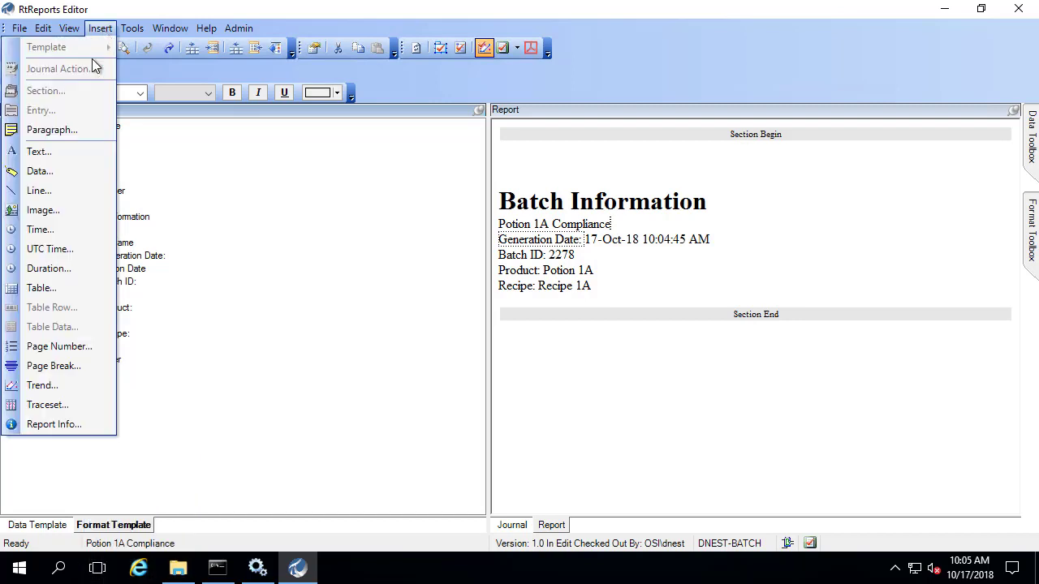
pyautogui.click(41, 287)
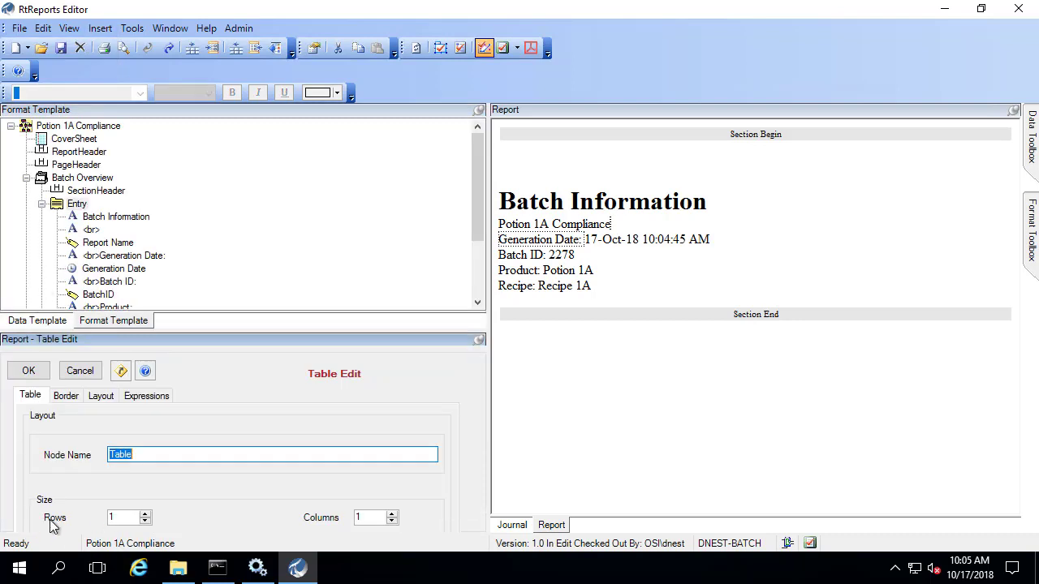
pyautogui.click(145, 514)
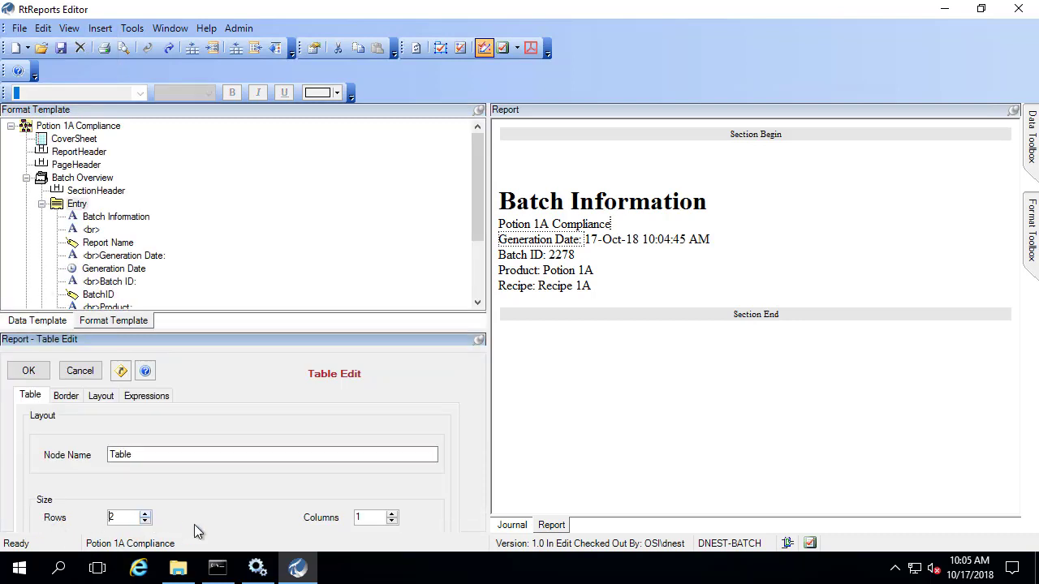
pyautogui.doubleClick(391, 513)
pyautogui.click(29, 371)
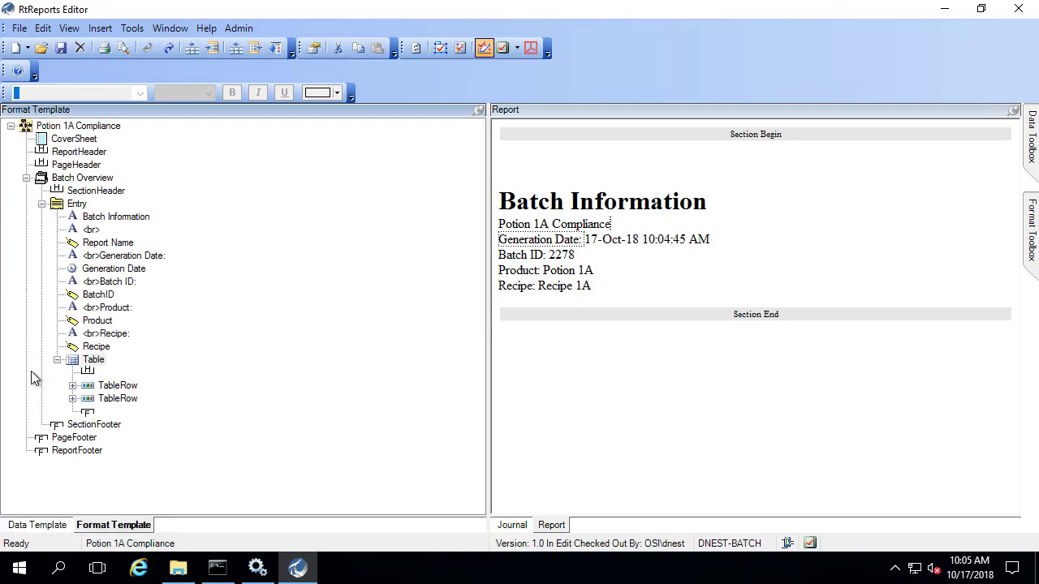
# Step: Insert the text "Start Time" into the first cell of the table's first row
pyautogui.click(73, 387)
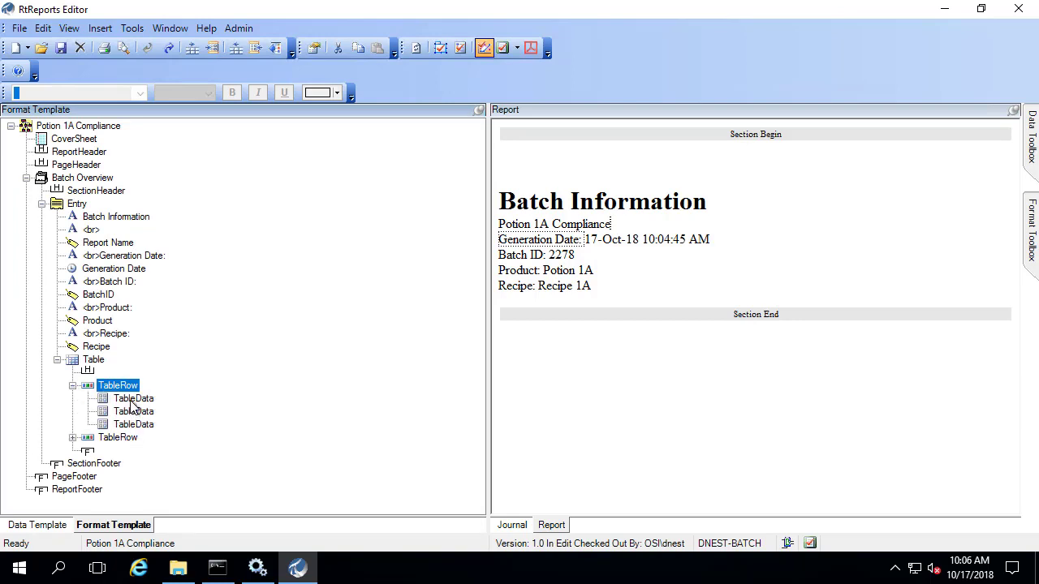
pyautogui.click(132, 400)
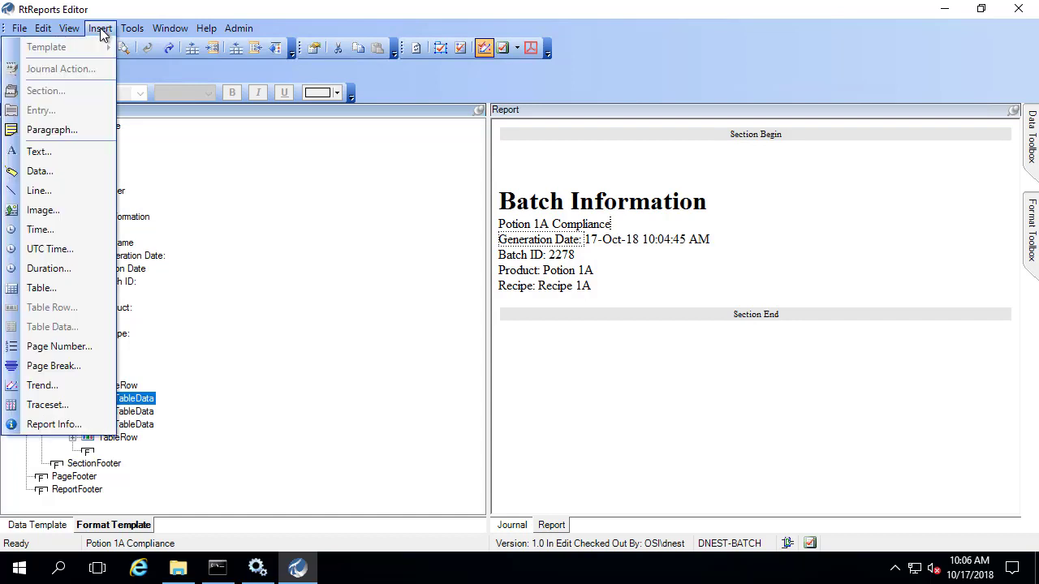
pyautogui.click(40, 154)
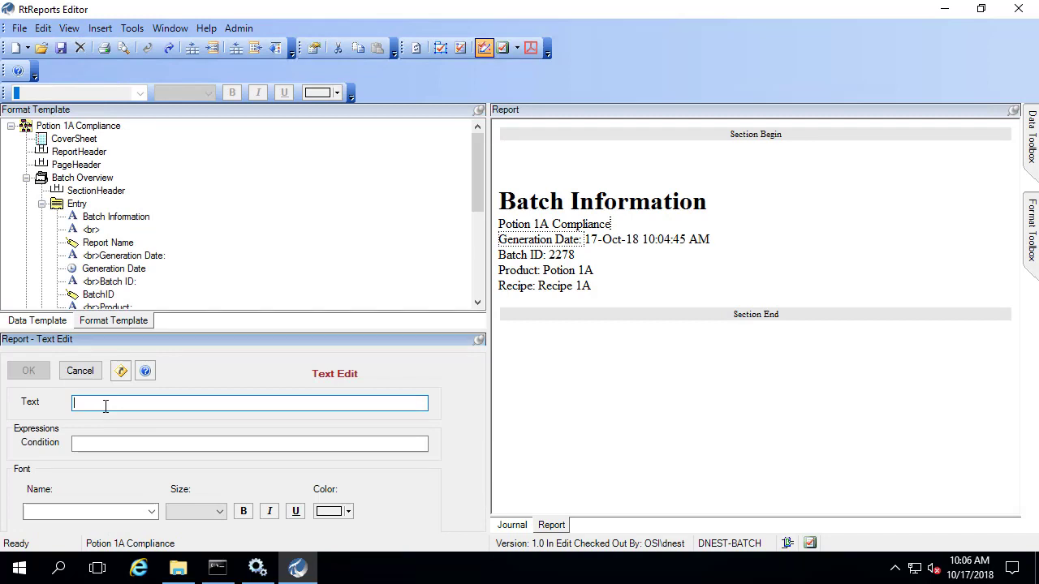
pyautogui.write('Start Tim')
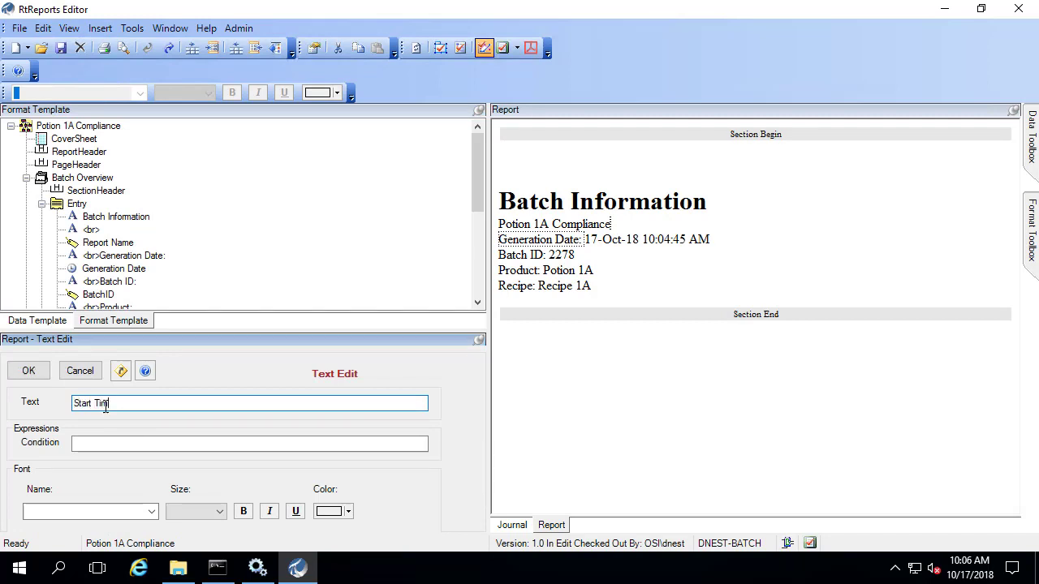
pyautogui.write('e')
pyautogui.click(29, 371)
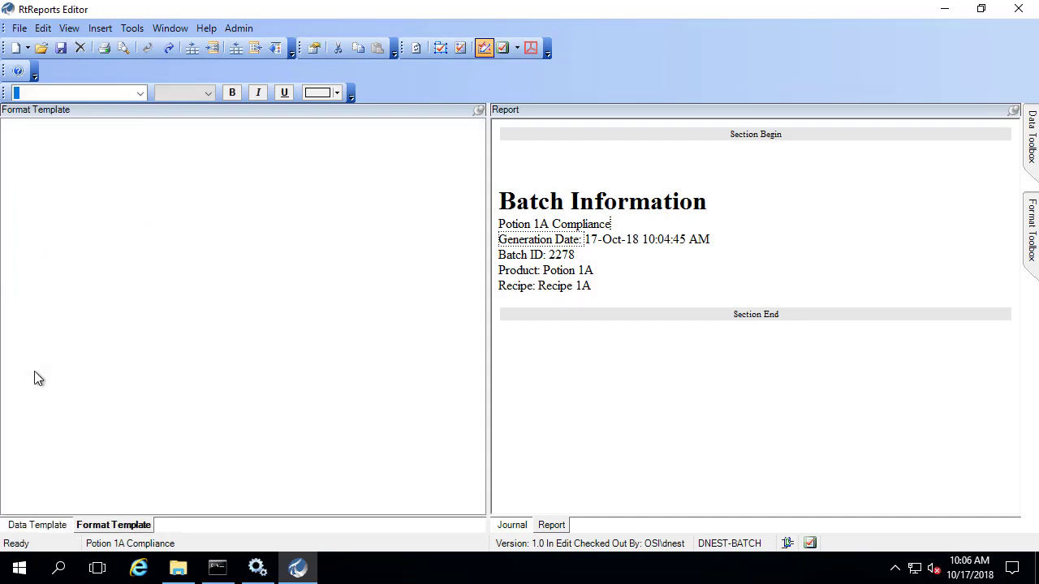
# Step: Insert the text "End Time" into the second cell of the table's first row
pyautogui.click(134, 425)
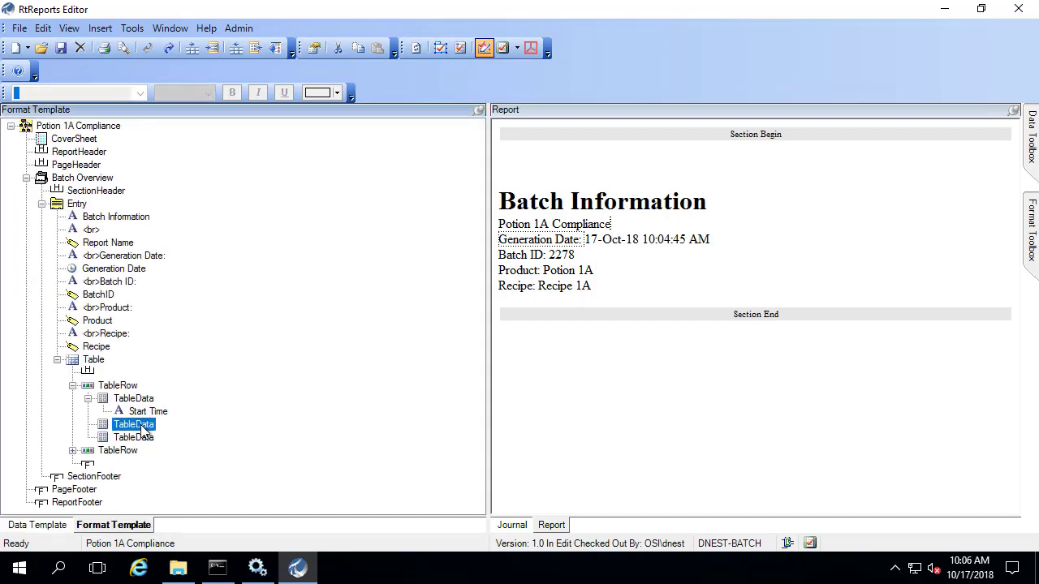
pyautogui.click(98, 29)
pyautogui.click(52, 153)
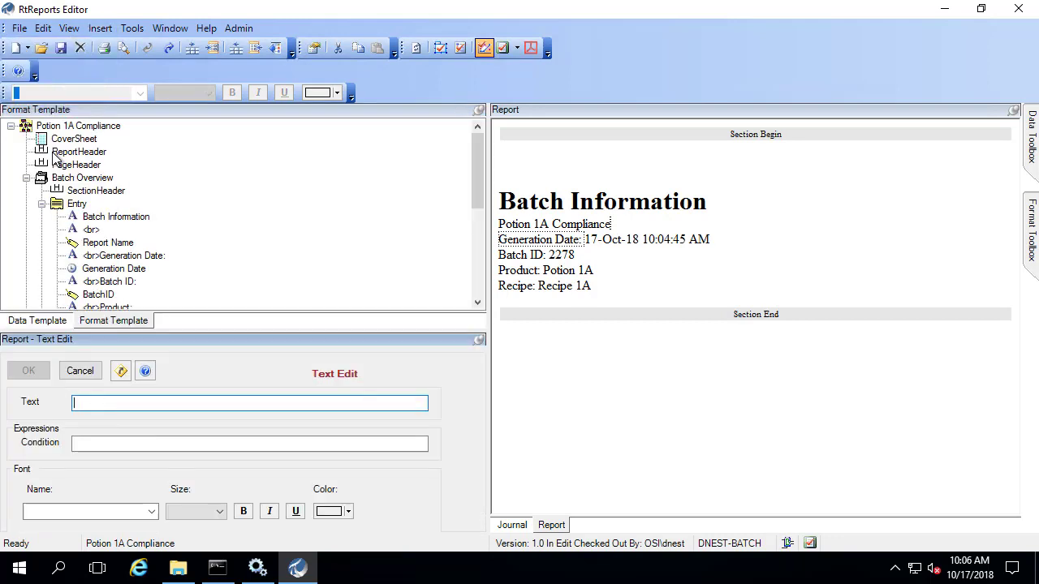
pyautogui.write('End Time')
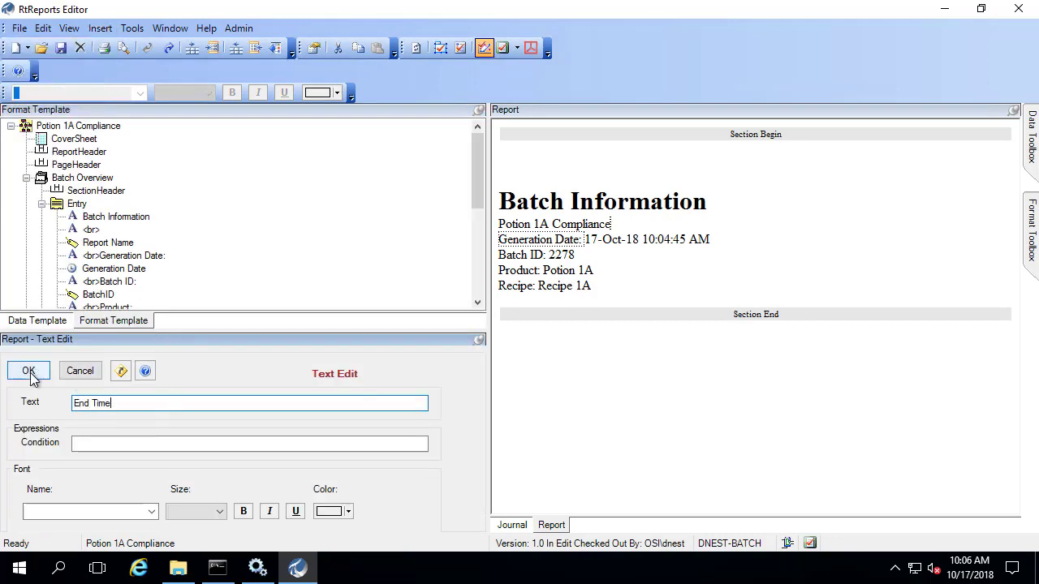
pyautogui.click(28, 372)
# Step: Insert the text "Duration" into the third cell of the table's first row and refresh the report
pyautogui.click(133, 438)
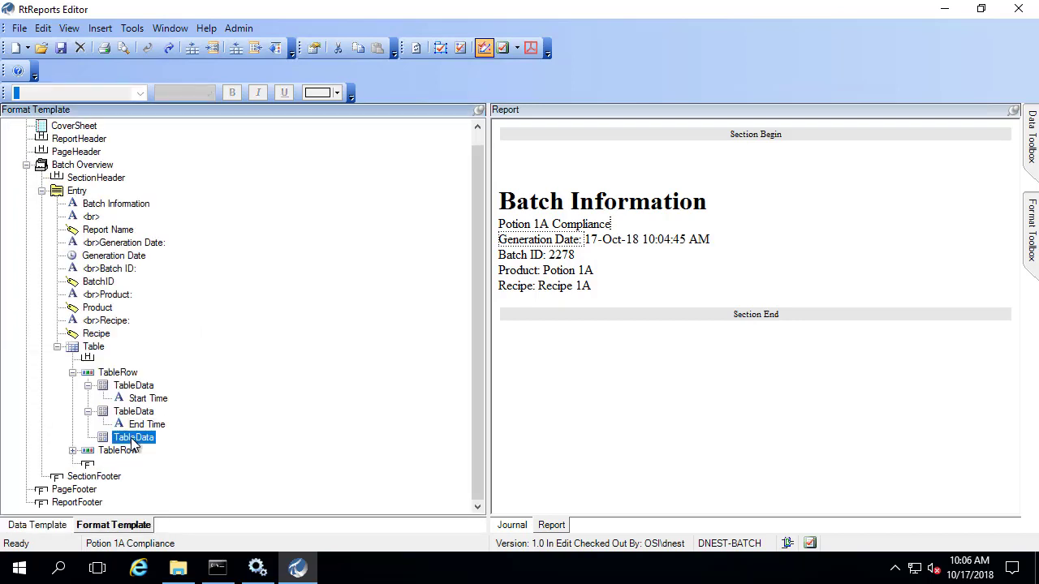
pyautogui.click(99, 29)
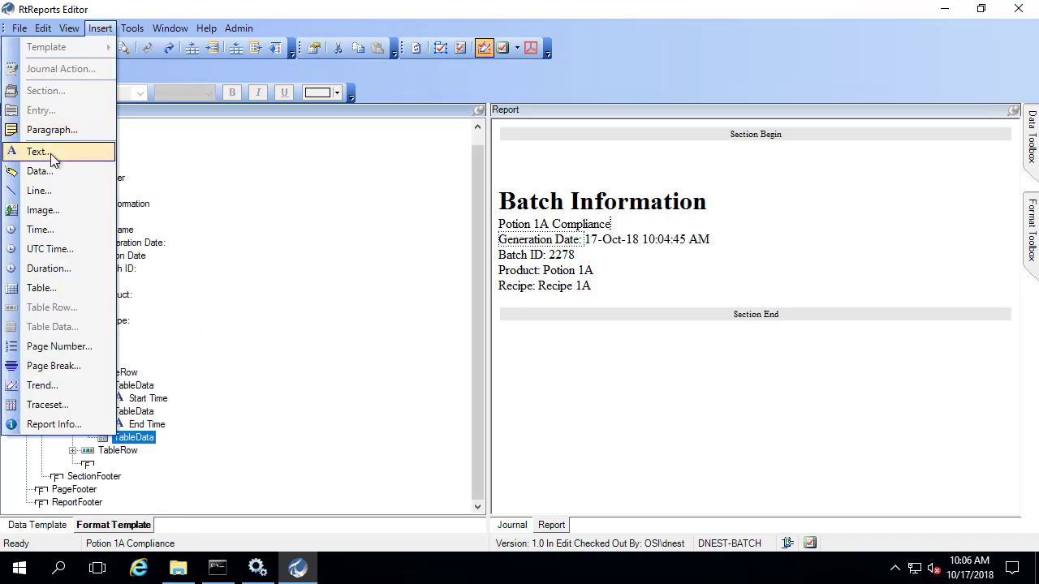
pyautogui.click(51, 154)
pyautogui.write('Duration')
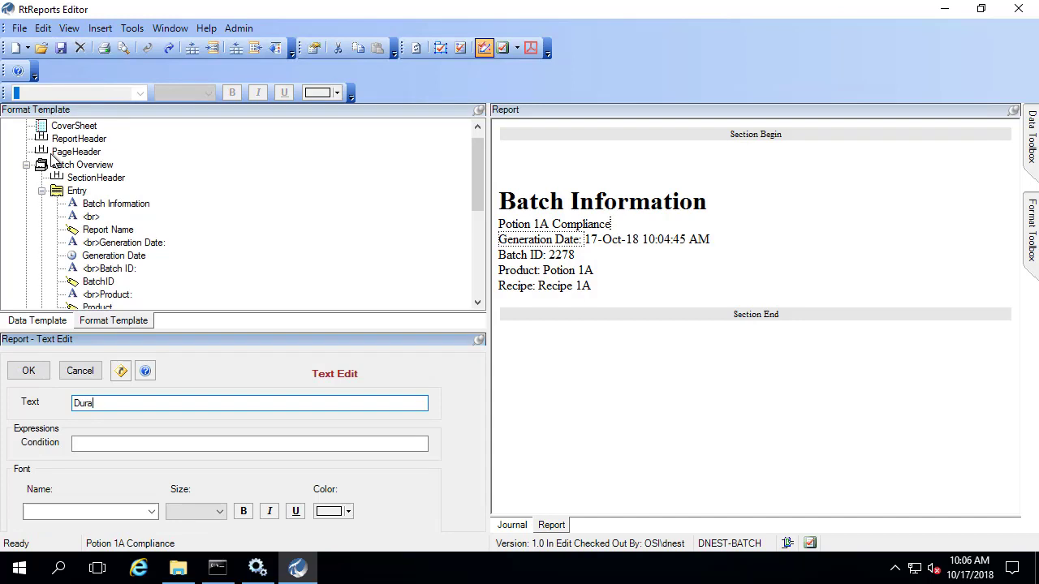
pyautogui.click(29, 371)
pyautogui.click(43, 28)
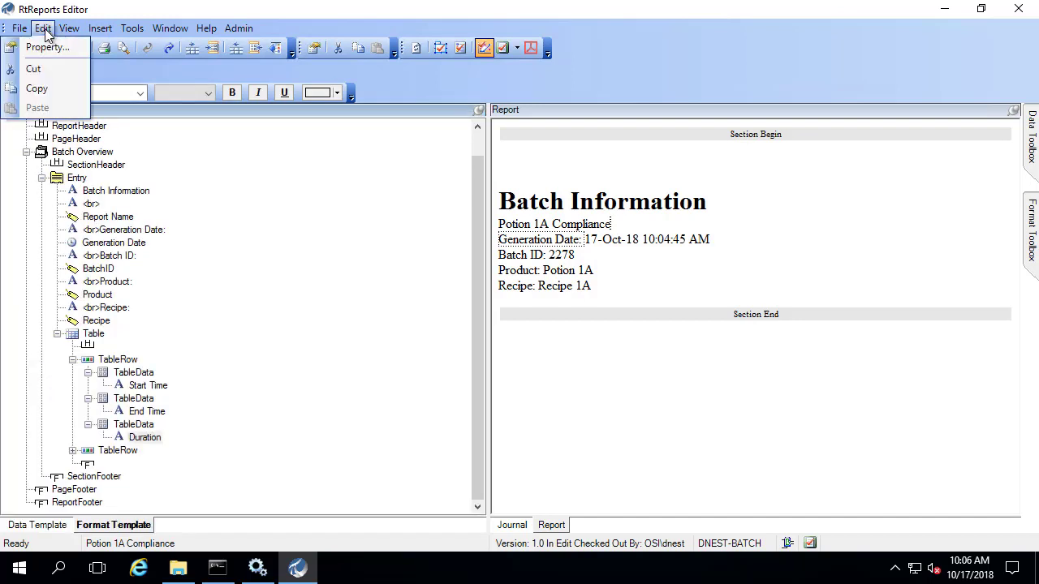
pyautogui.click(77, 51)
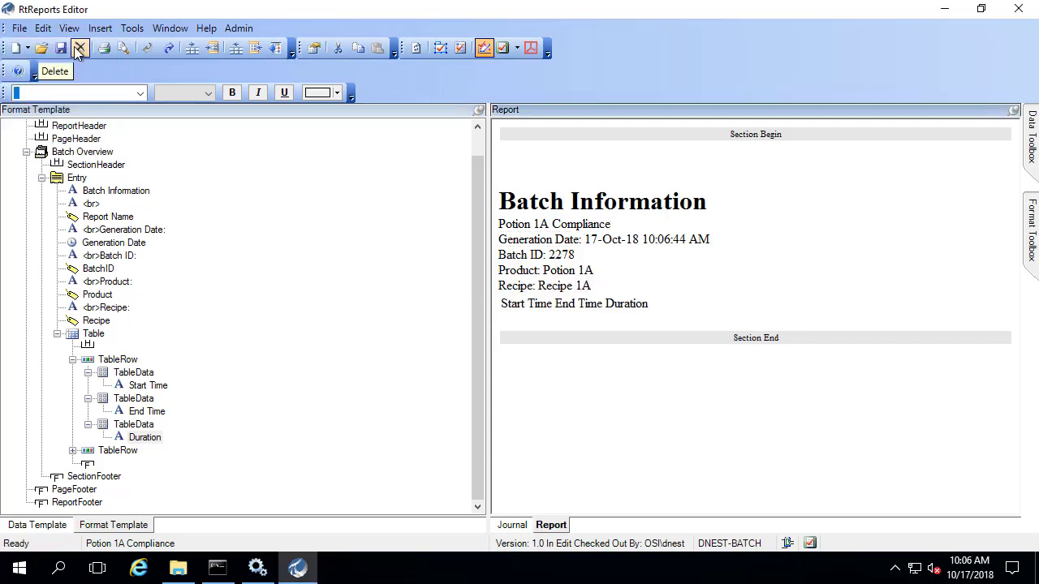
# Step: Set the table's border width to 2 and refresh the report
pyautogui.click(94, 335)
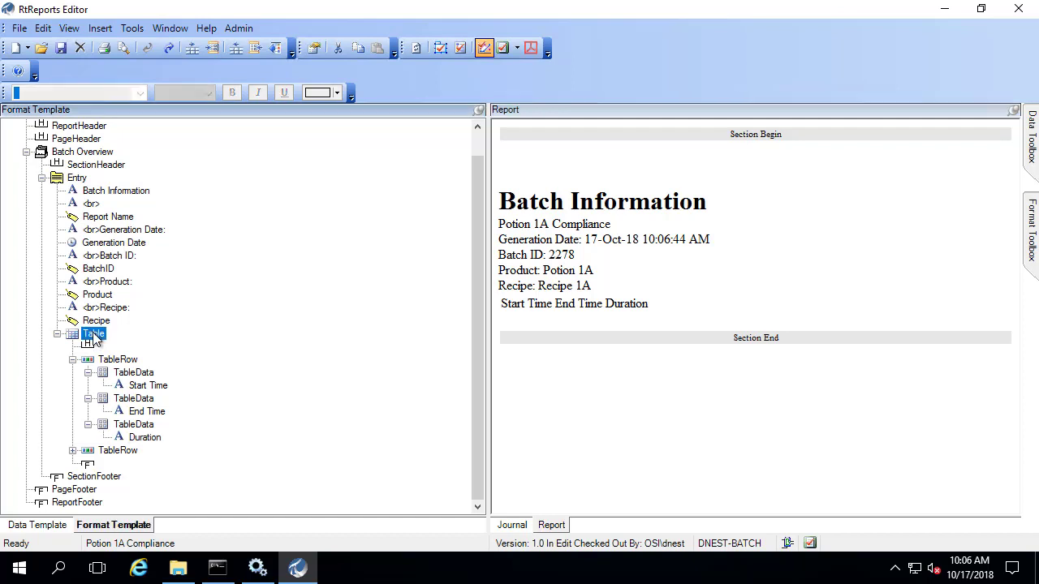
pyautogui.doubleClick(93, 334)
pyautogui.click(66, 395)
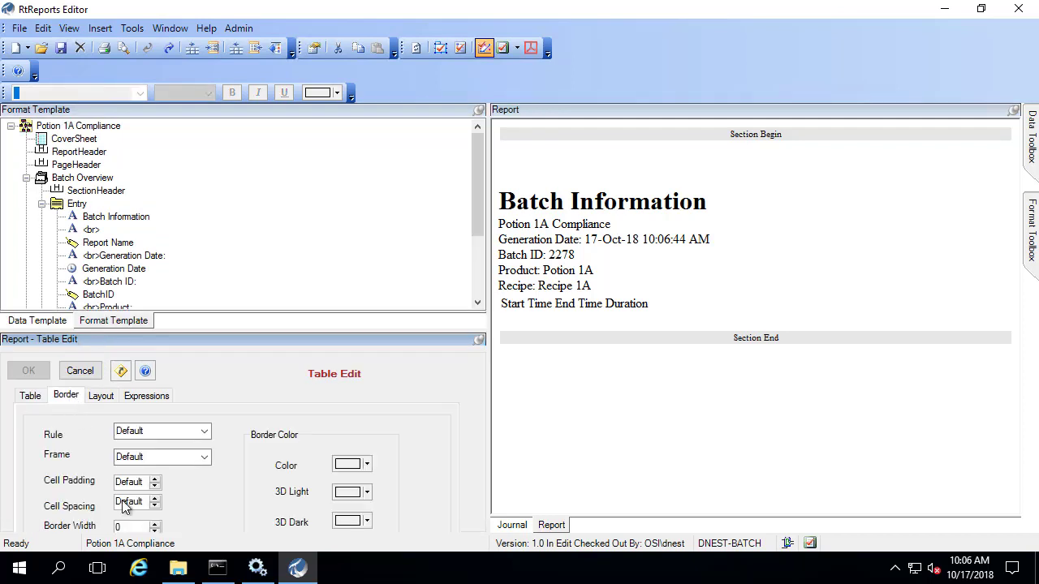
pyautogui.click(154, 524)
pyautogui.click(154, 524)
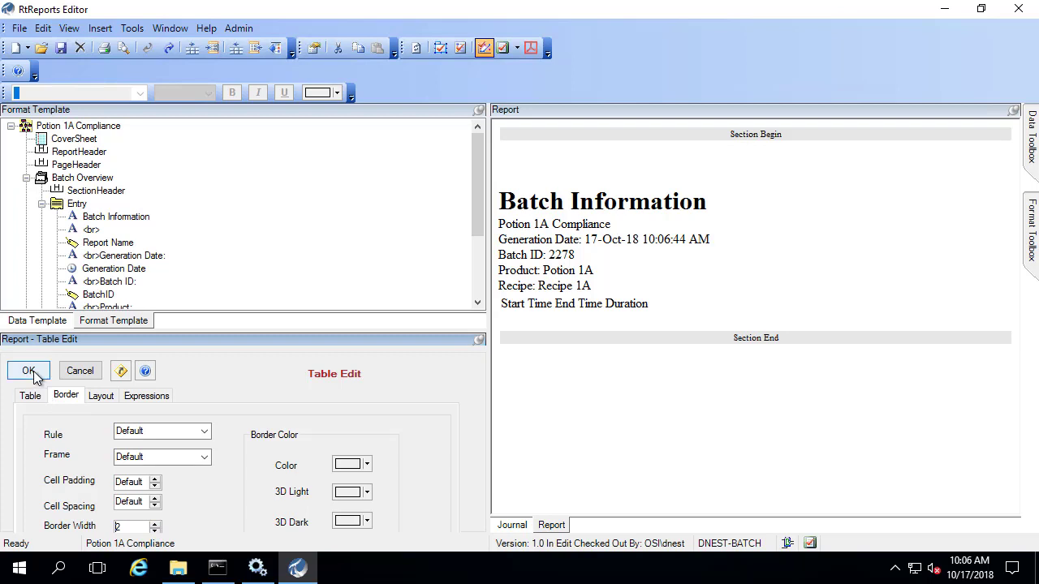
pyautogui.click(30, 372)
pyautogui.click(68, 31)
pyautogui.click(67, 49)
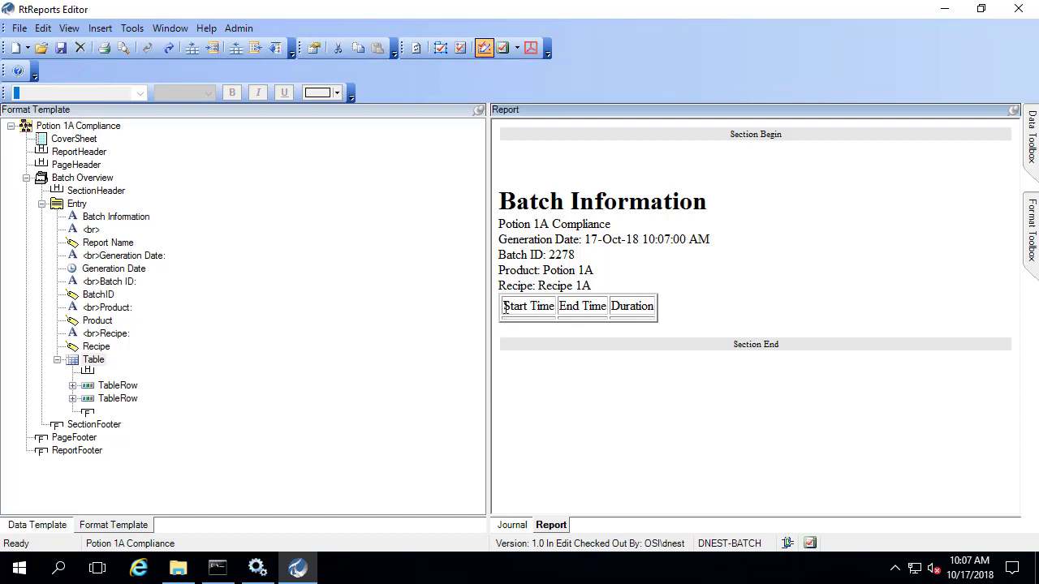
# Step: Add a UTC Time item named Start Time to the first cell of the table's second row
pyautogui.moveTo(505, 306); pyautogui.dragTo(639, 302)
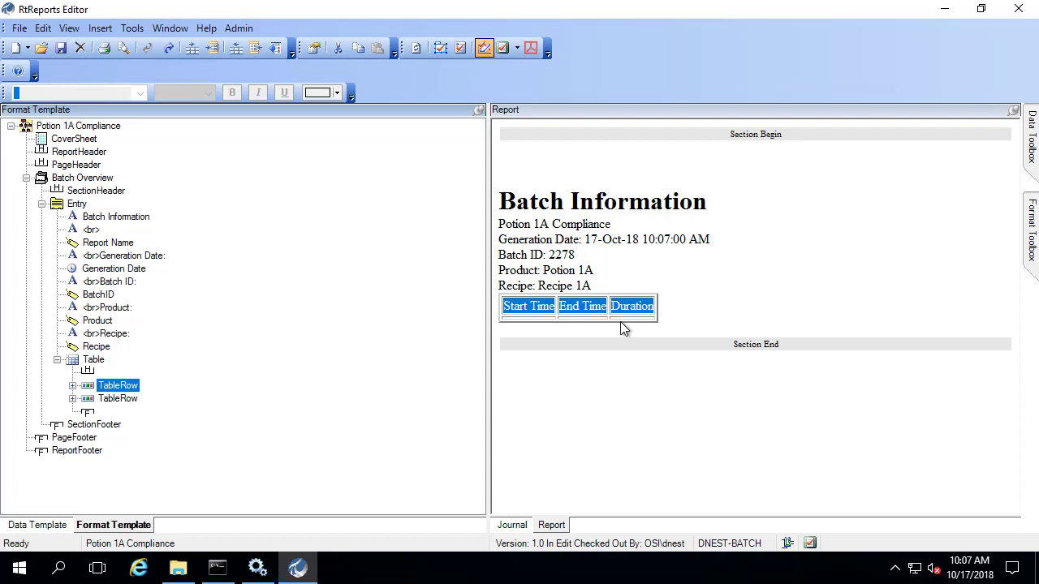
pyautogui.click(72, 398)
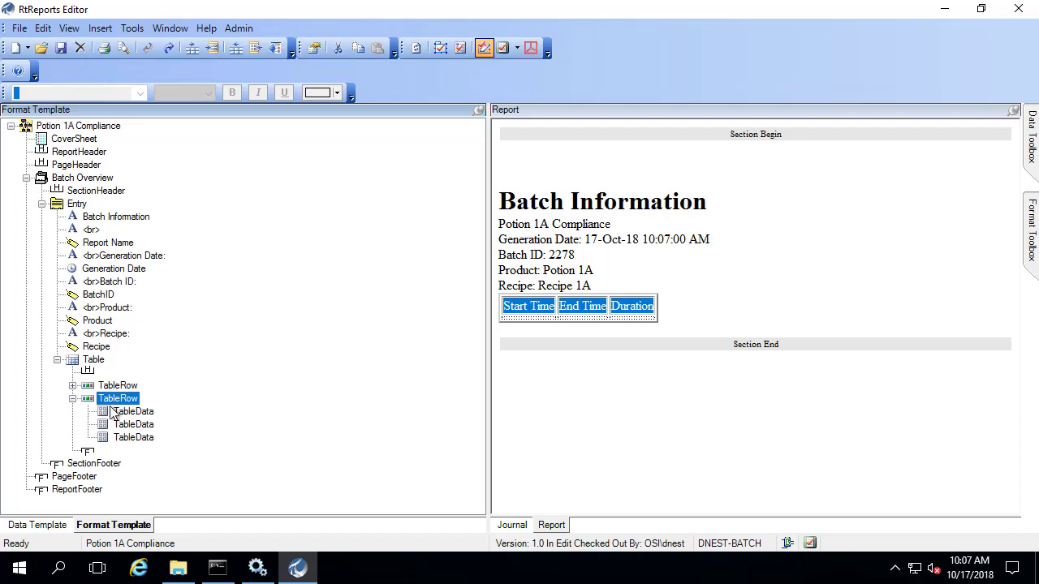
pyautogui.click(142, 413)
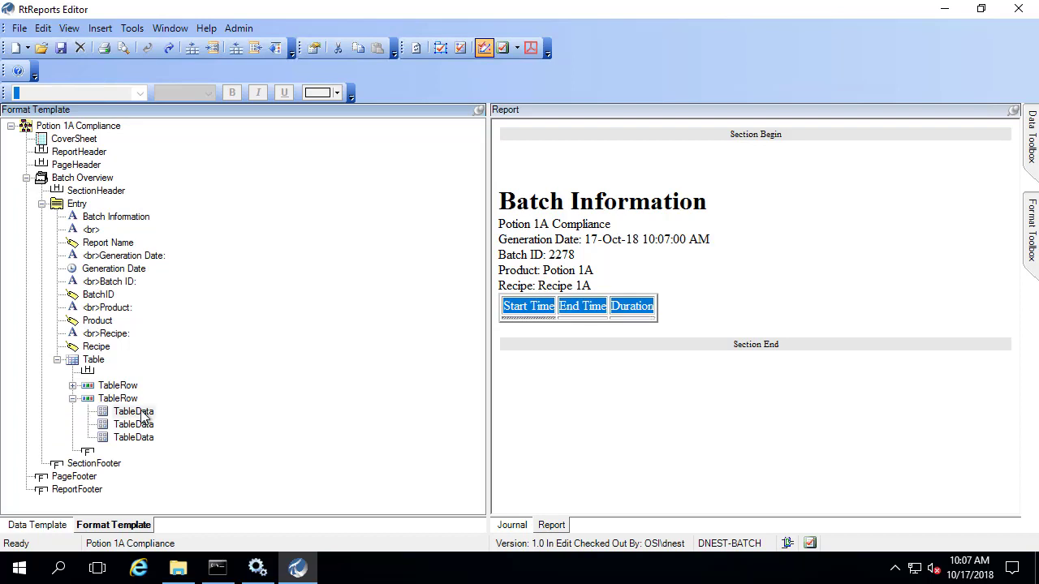
pyautogui.click(134, 412)
pyautogui.click(100, 27)
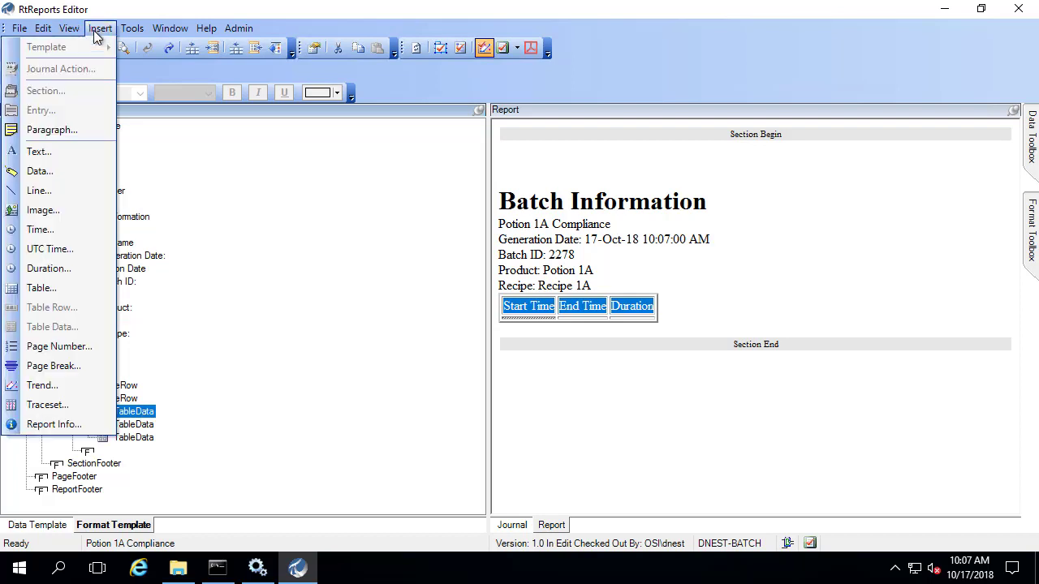
pyautogui.click(49, 249)
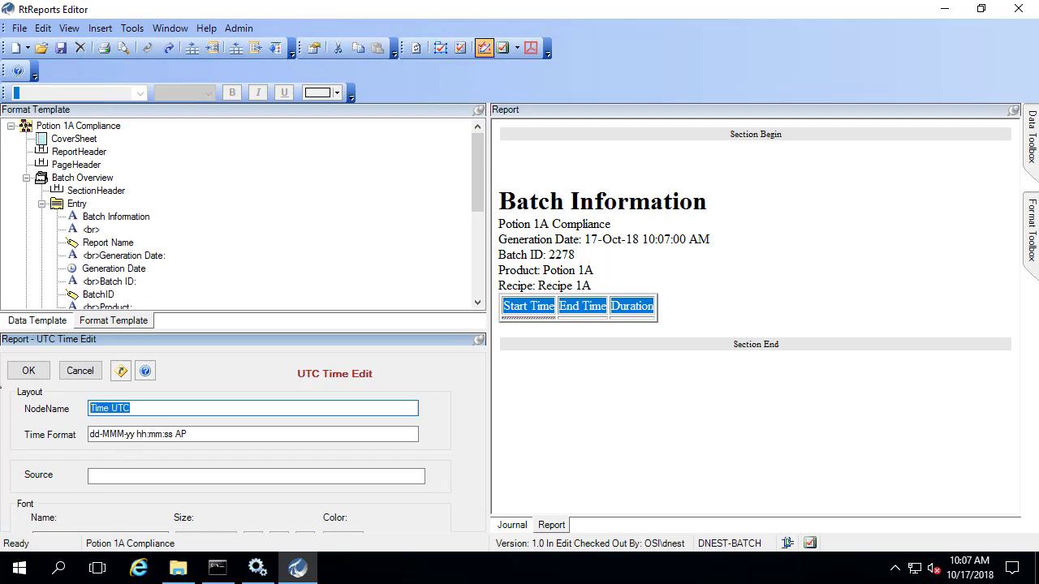
pyautogui.write('Start')
# Step: Set the Start Time item's source to BatchJournal/StartTime/UTCSeconds from the journal and accept the item
pyautogui.click(510, 526)
pyautogui.click(502, 126)
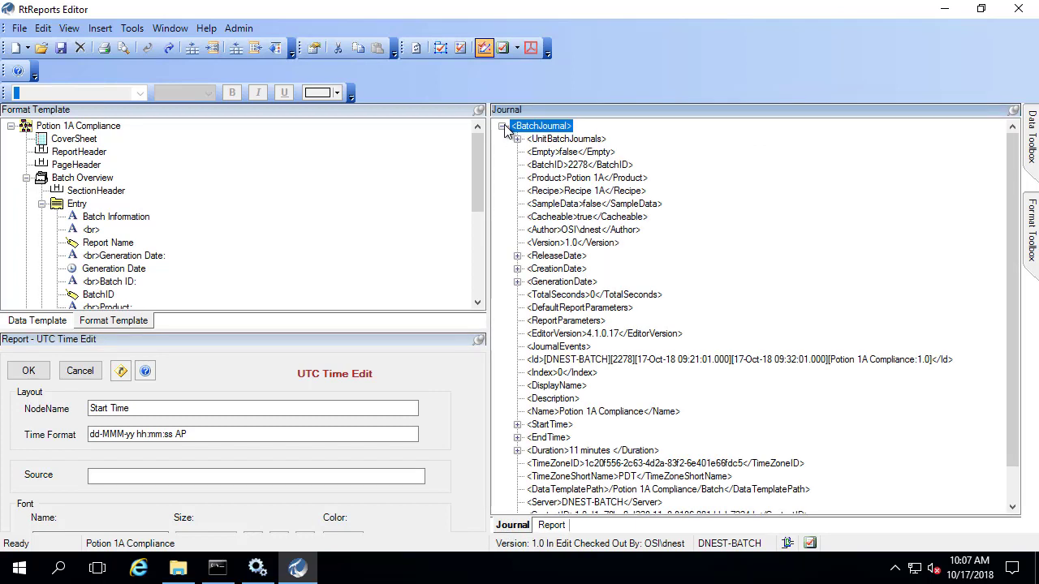
pyautogui.click(517, 425)
pyautogui.click(615, 438)
pyautogui.moveTo(615, 440); pyautogui.dragTo(296, 481)
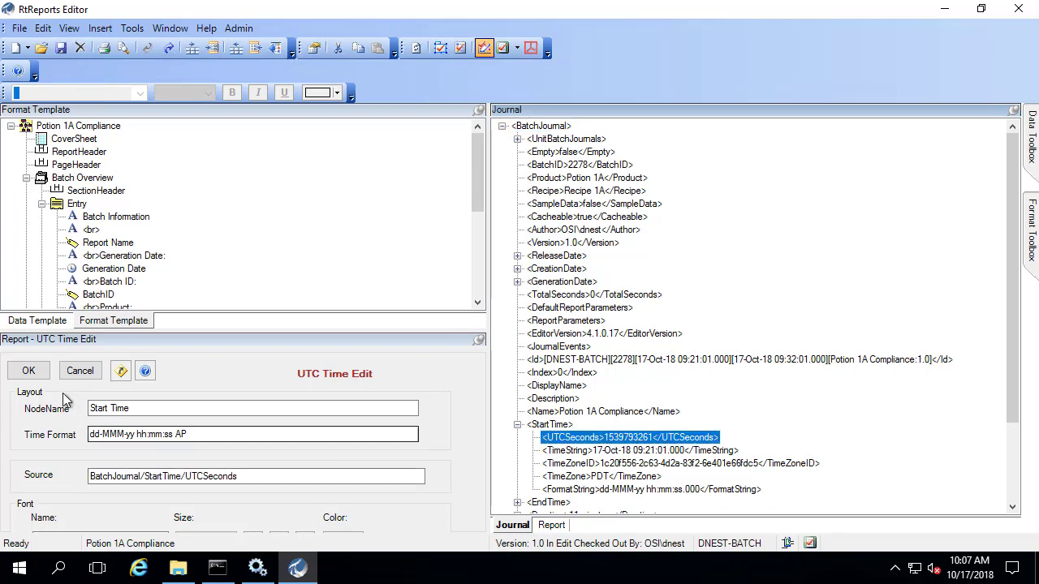
pyautogui.click(29, 371)
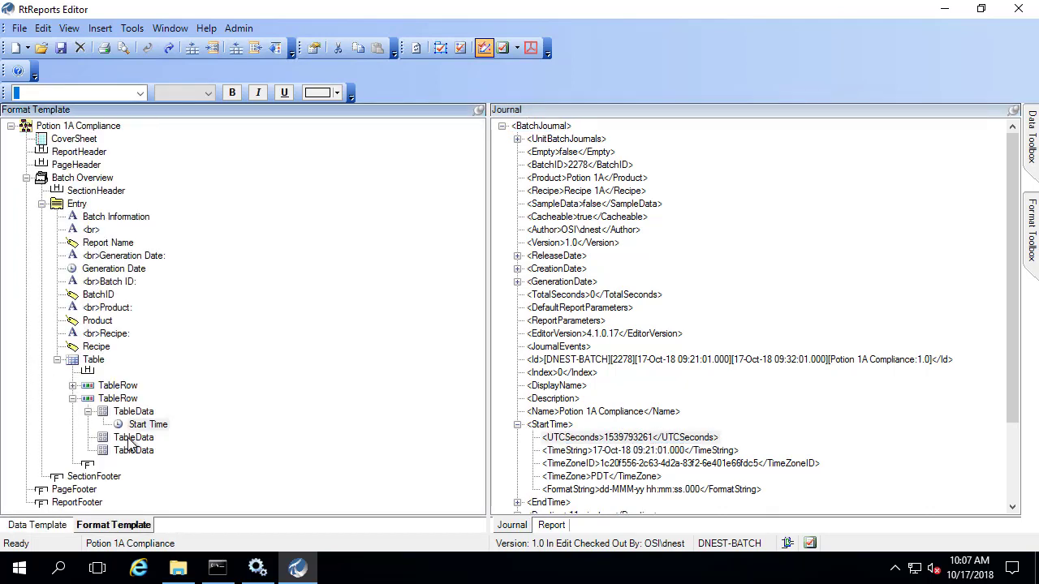
# Step: Add a UTC Time item named End Time to the second cell of the table's second row
pyautogui.click(70, 29)
pyautogui.moveTo(100, 28)
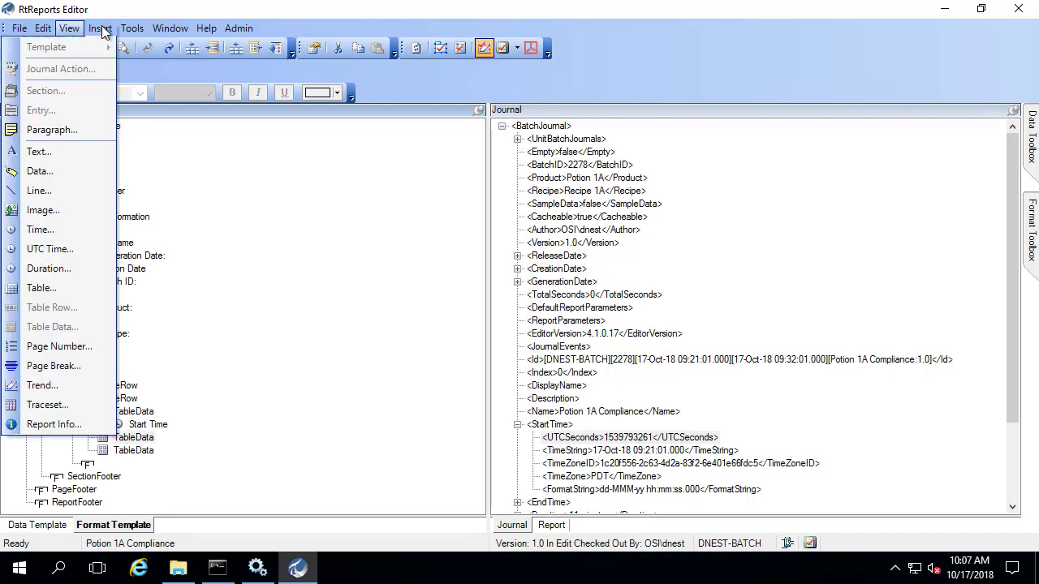
pyautogui.click(46, 249)
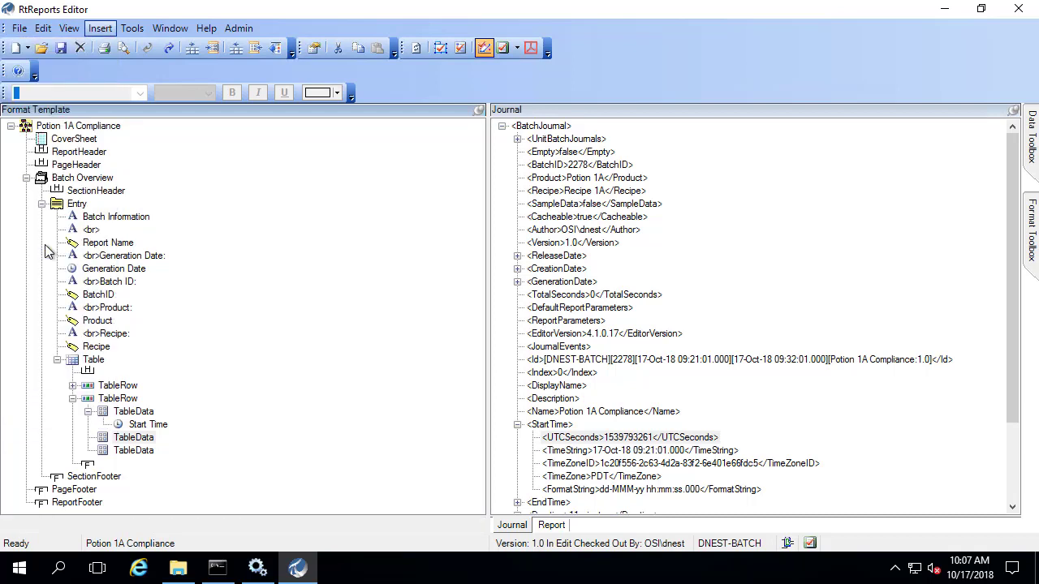
pyautogui.click(116, 408)
pyautogui.moveTo(116, 407); pyautogui.dragTo(23, 406)
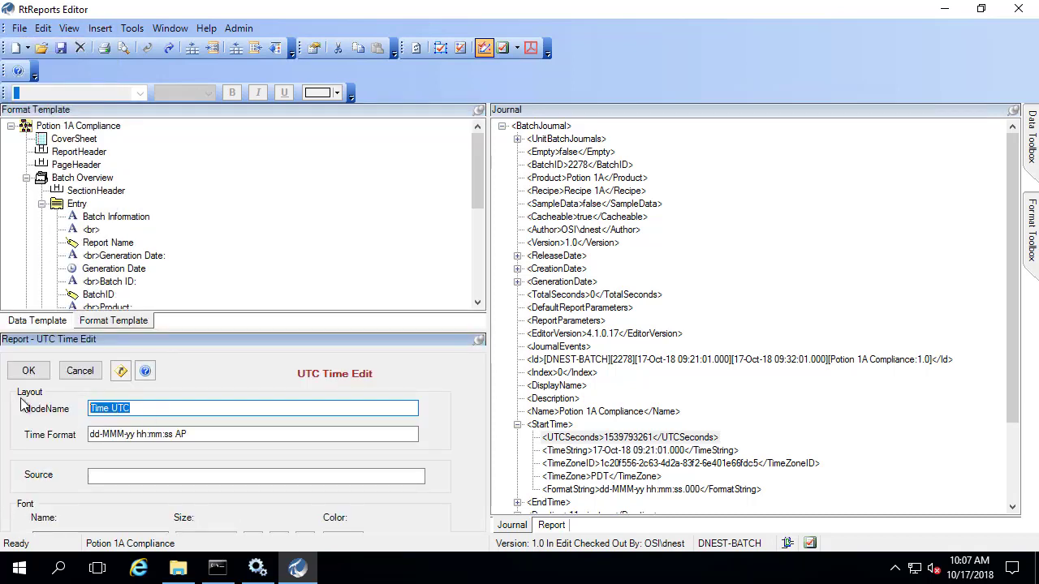
pyautogui.write('End Time')
# Step: Use the UTCSeconds value under the journal's EndTime as the End Time item's source and accept the item
pyautogui.click(159, 476)
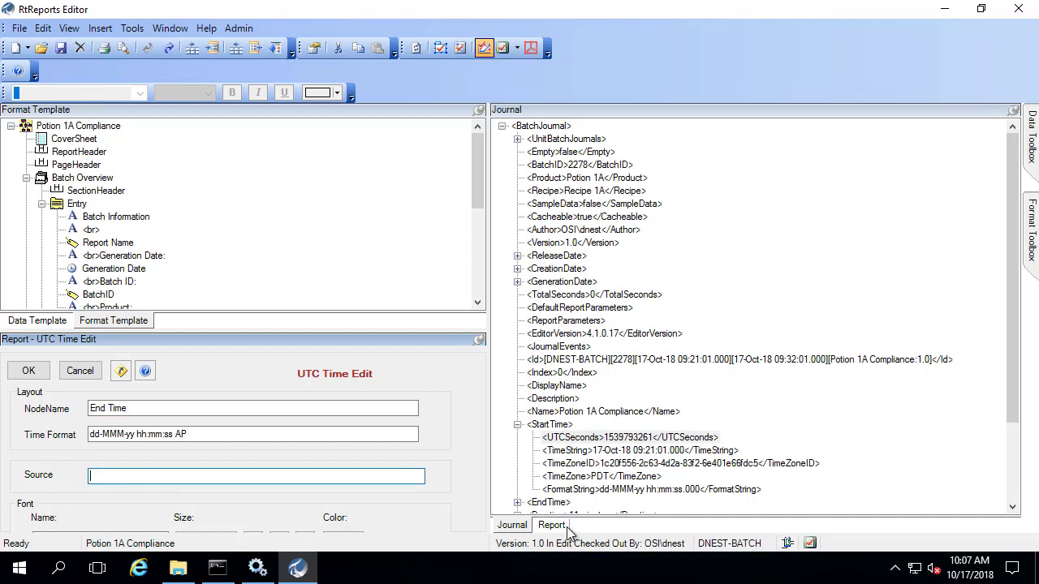
pyautogui.click(517, 424)
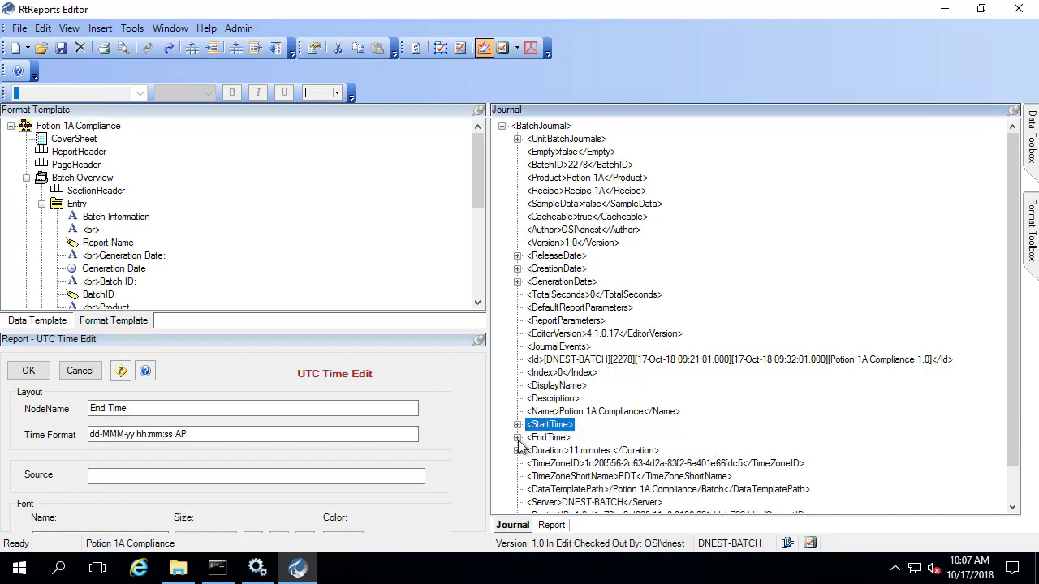
pyautogui.click(517, 438)
pyautogui.moveTo(616, 450); pyautogui.dragTo(352, 483)
pyautogui.click(29, 371)
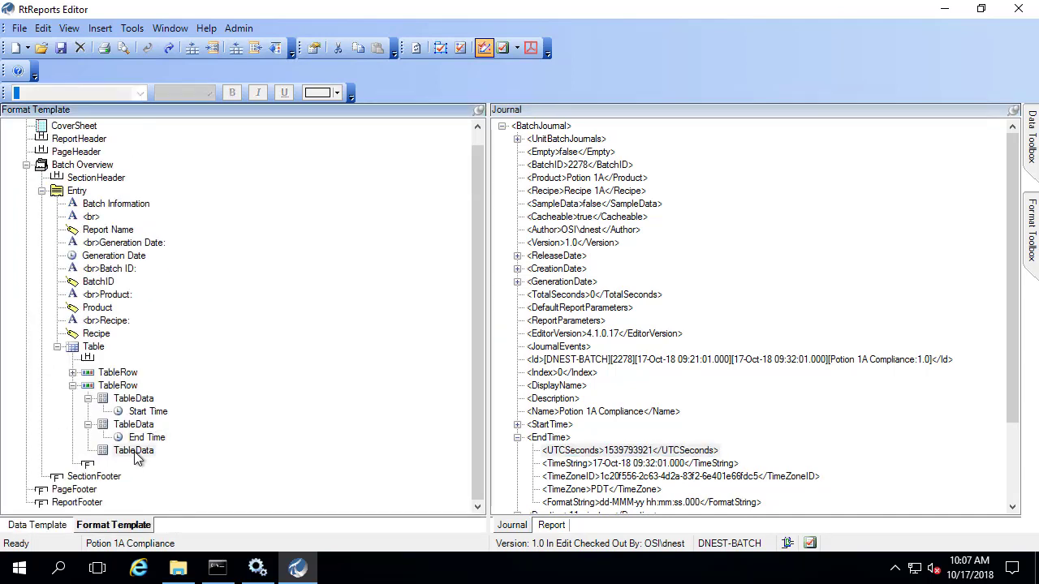
# Step: Add a Data item named Duration to the third cell of the table's second row, sourced from DurationString under the journal's Duration
pyautogui.click(518, 438)
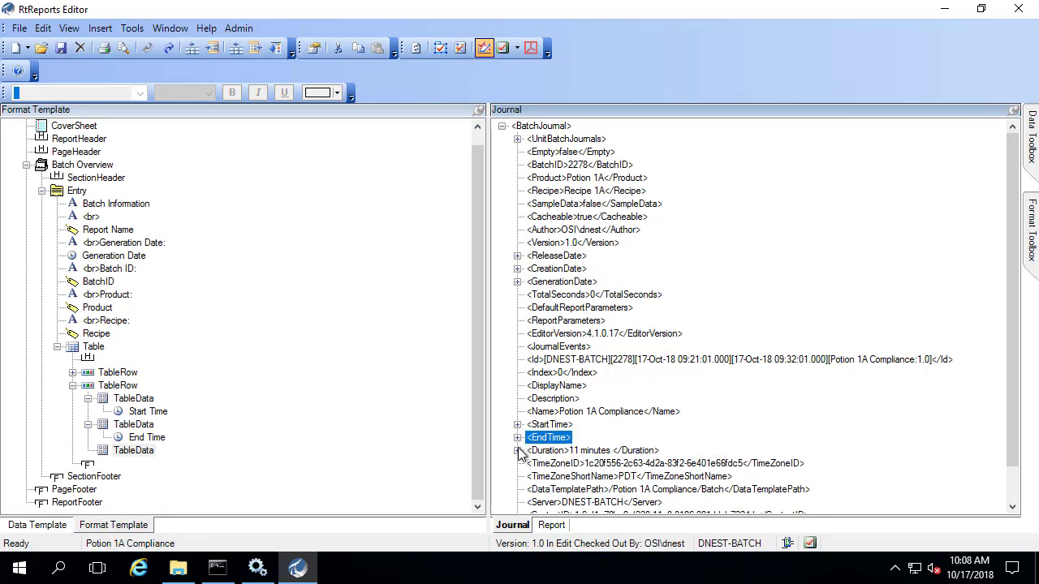
pyautogui.click(517, 451)
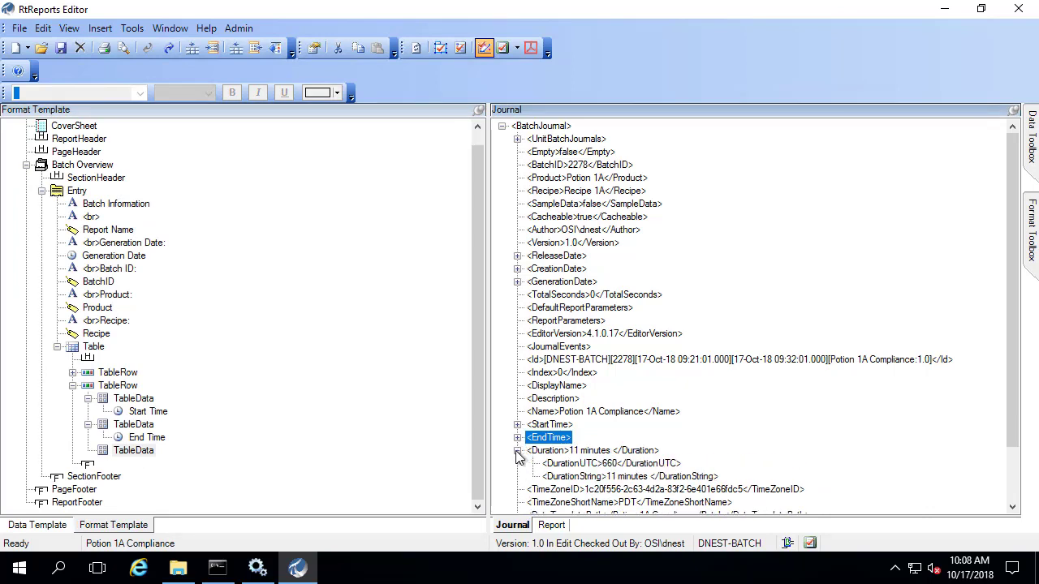
pyautogui.click(618, 477)
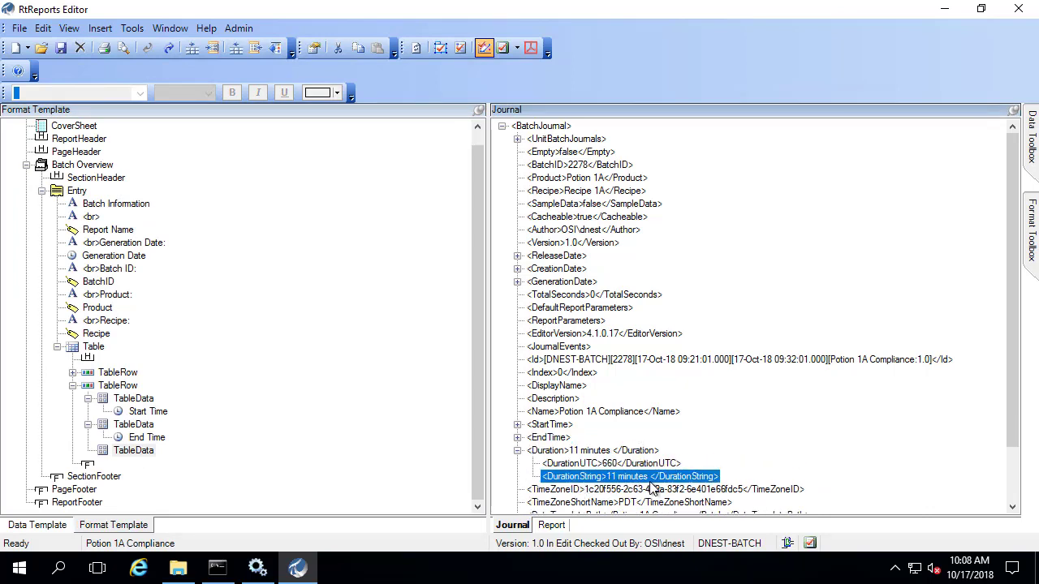
pyautogui.click(123, 452)
pyautogui.rightClick(122, 452)
pyautogui.press('Escape')
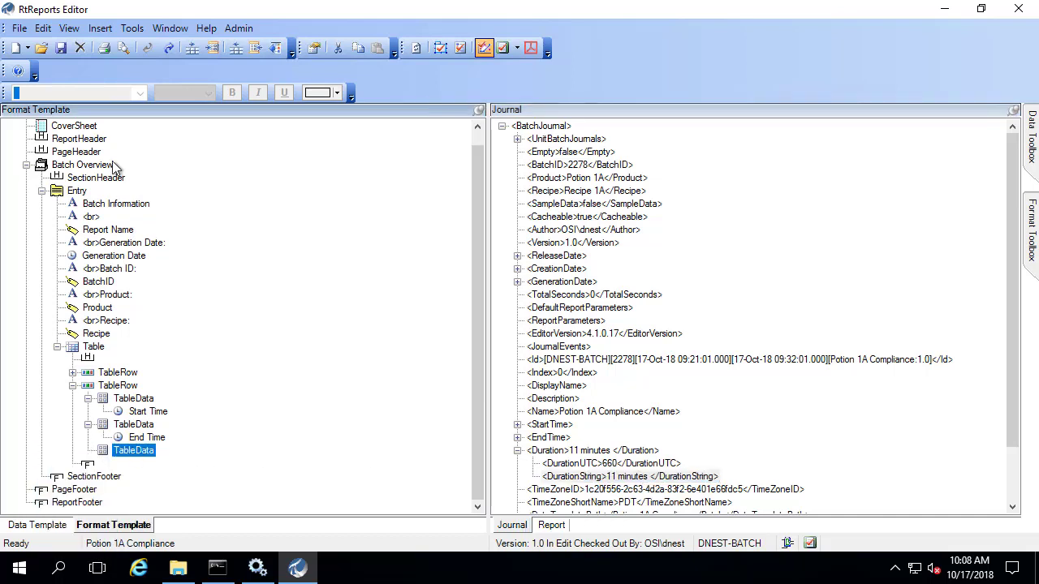
pyautogui.click(101, 28)
pyautogui.click(57, 169)
pyautogui.moveTo(144, 413); pyautogui.dragTo(44, 393)
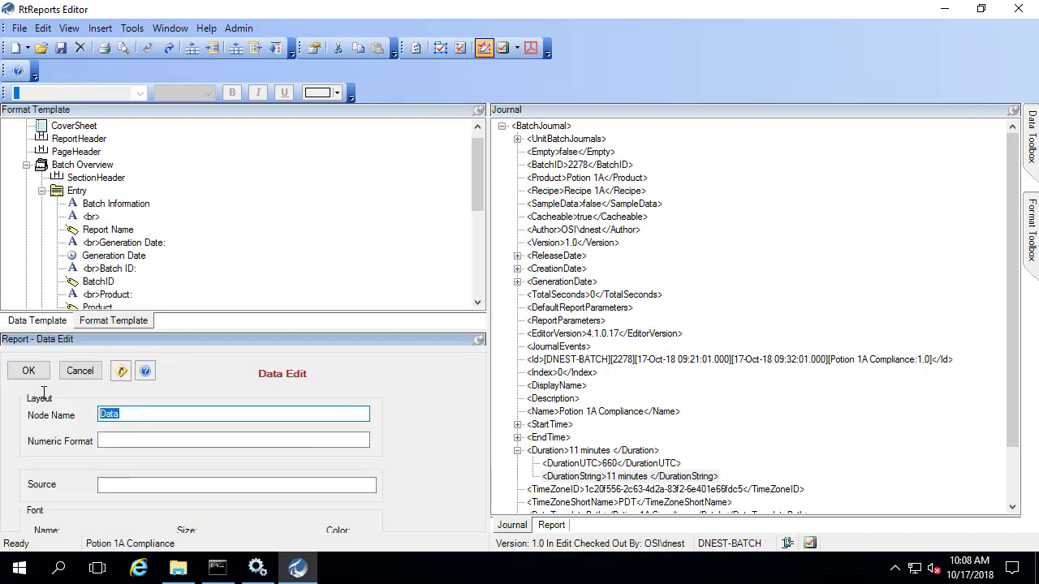
pyautogui.write('Duration')
pyautogui.moveTo(619, 477); pyautogui.dragTo(320, 493)
pyautogui.click(28, 371)
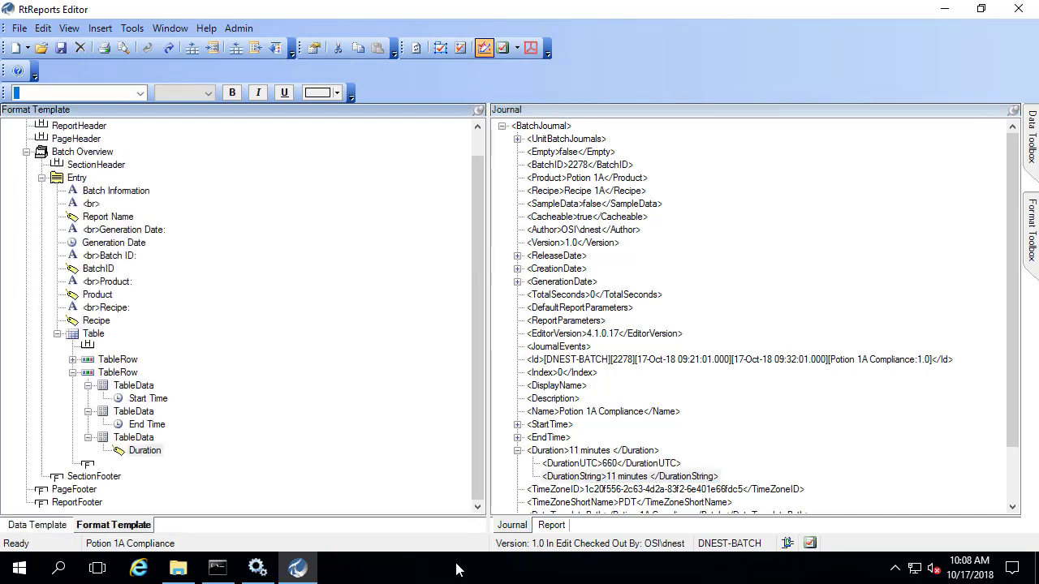
# Step: Regenerate the report preview and examine the start time, end time and duration row in the Batch Information table
pyautogui.click(551, 525)
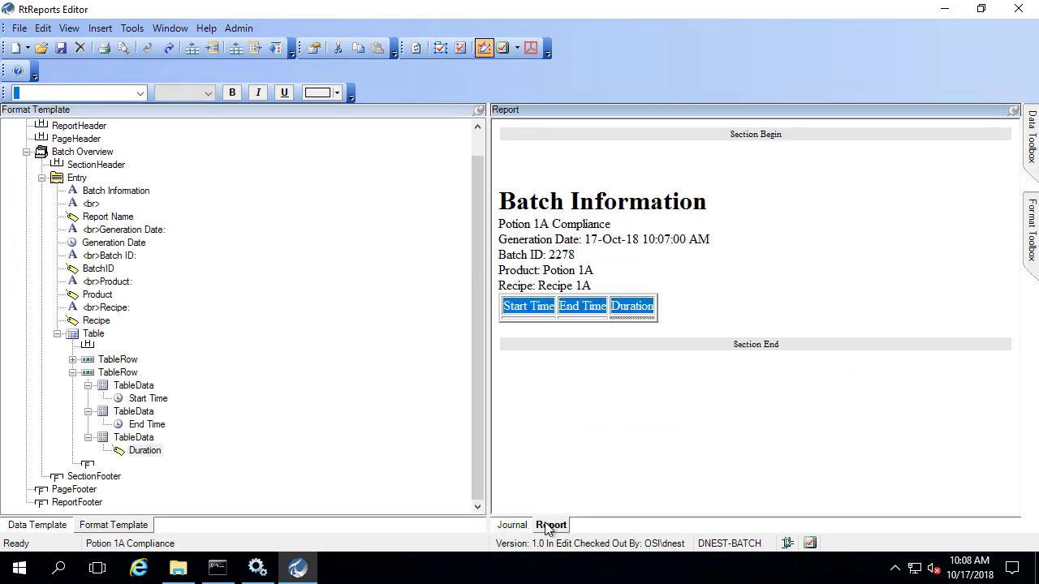
pyautogui.click(73, 30)
pyautogui.click(73, 44)
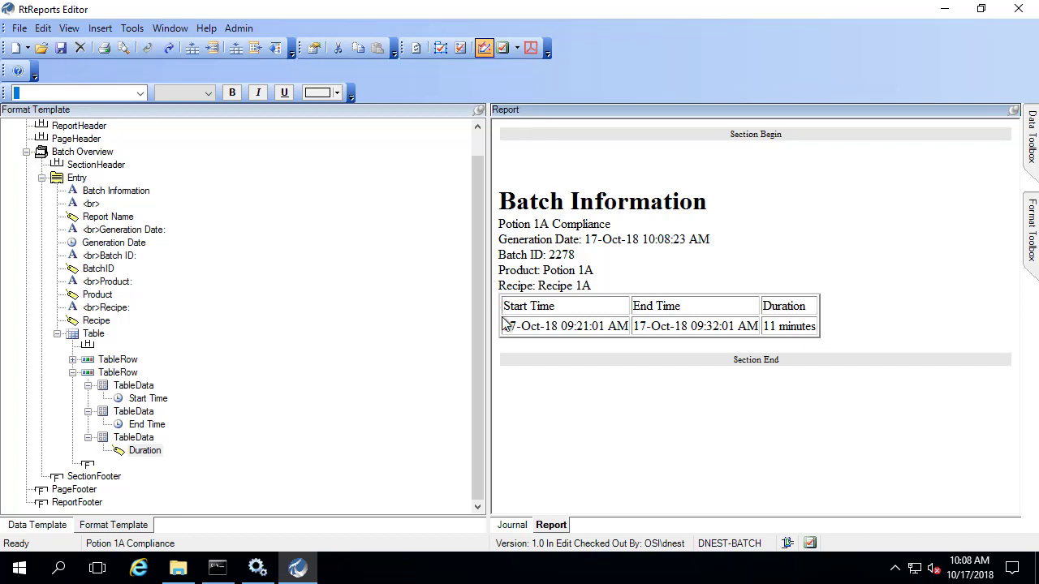
pyautogui.moveTo(537, 324); pyautogui.dragTo(755, 328)
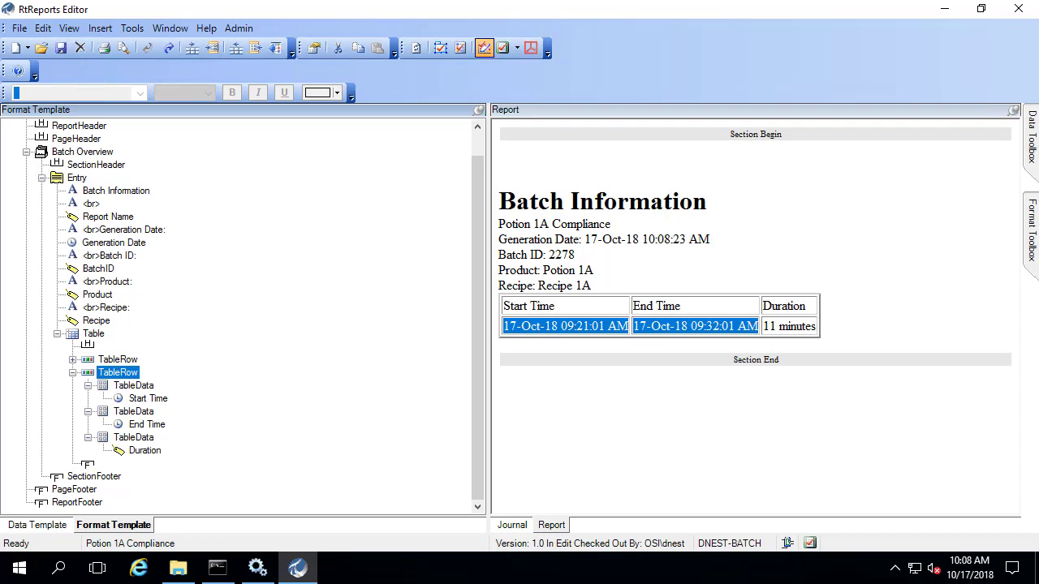
# Step: Insert a new section named Unit Information under the Potion 1A Compliance root
pyautogui.doubleClick(71, 334)
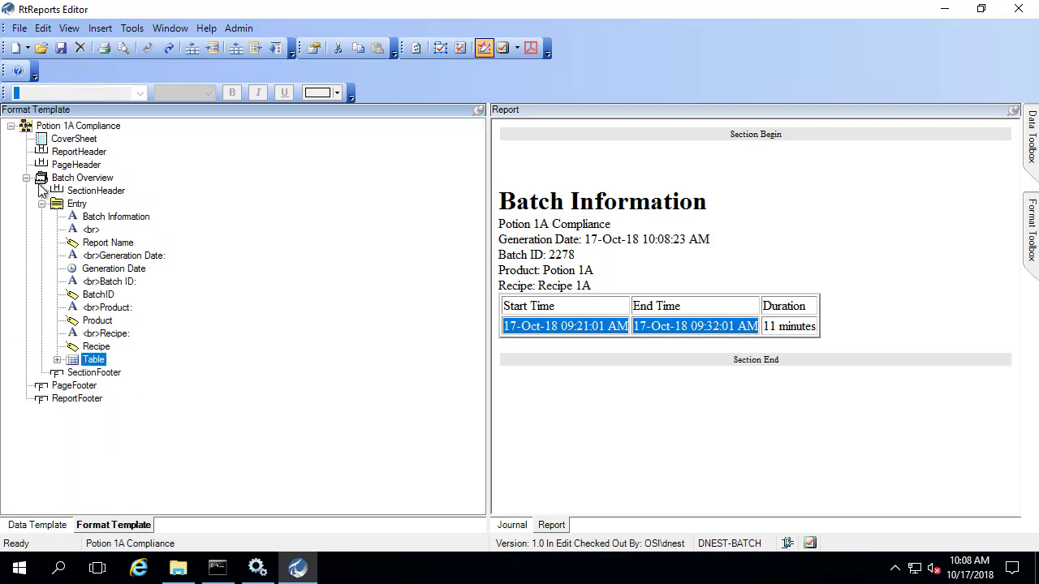
pyautogui.click(42, 204)
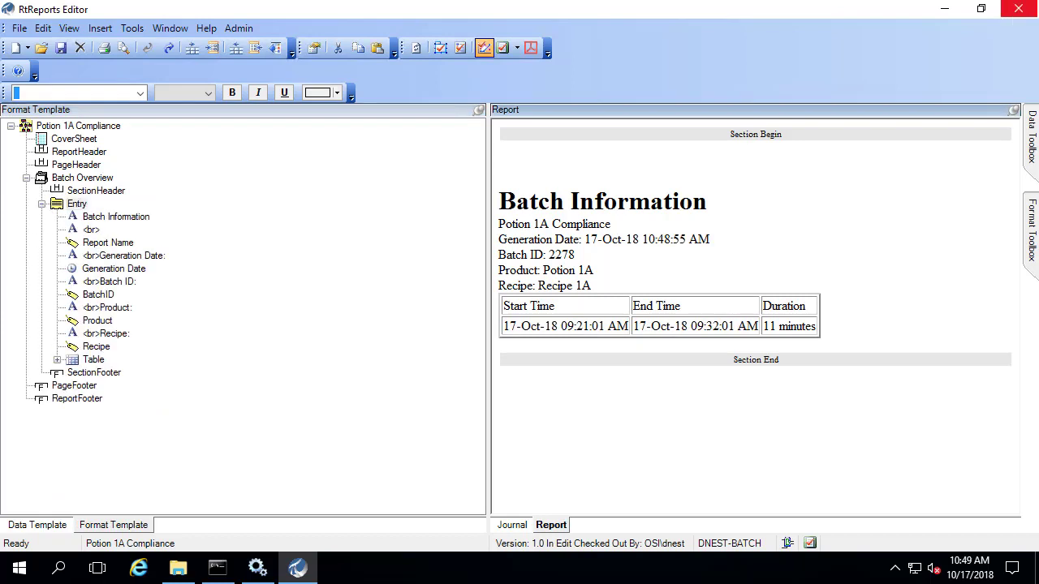
pyautogui.rightClick(81, 130)
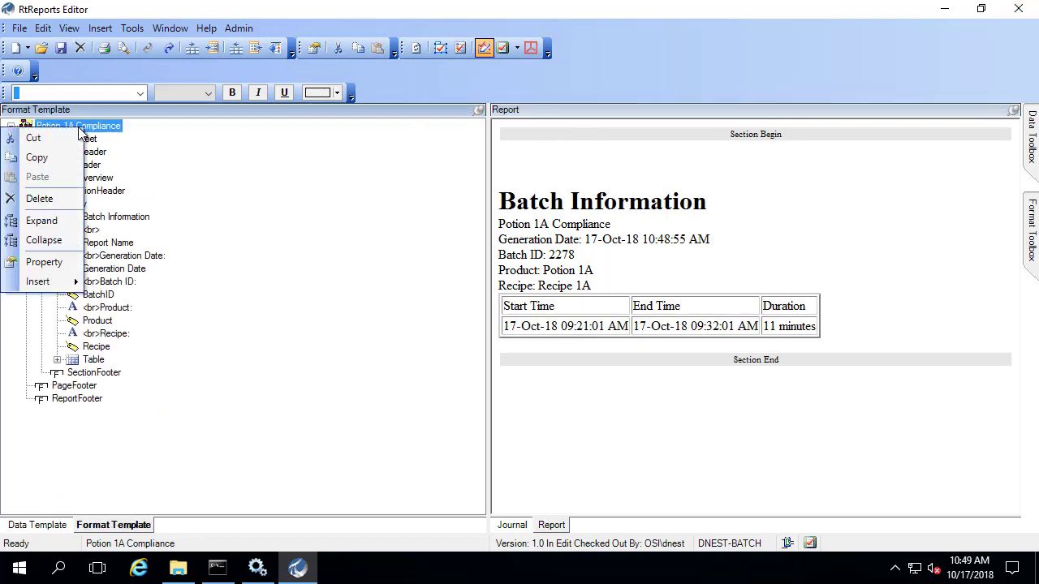
pyautogui.moveTo(65, 282)
pyautogui.click(98, 286)
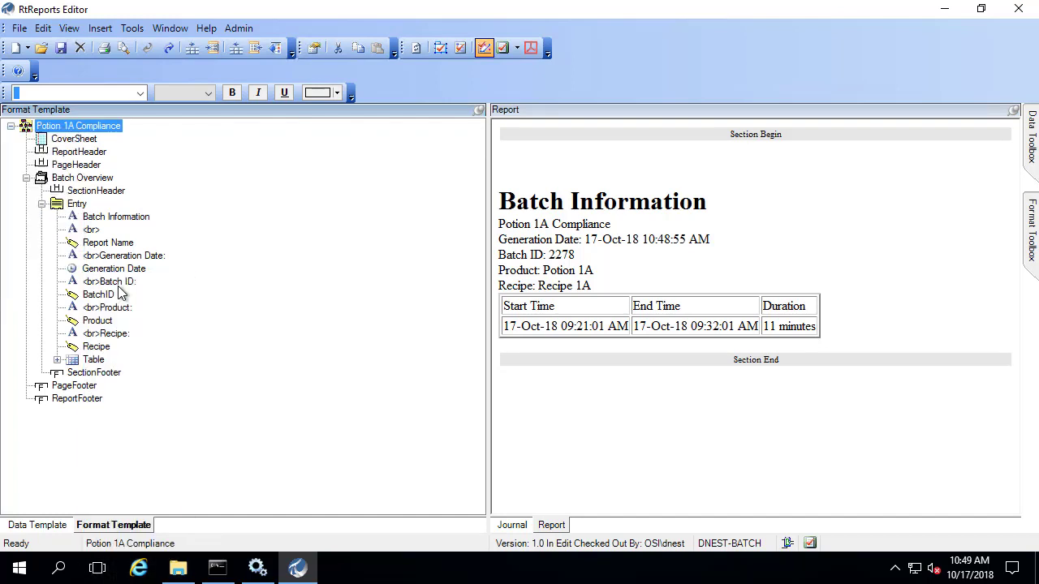
pyautogui.click(146, 444)
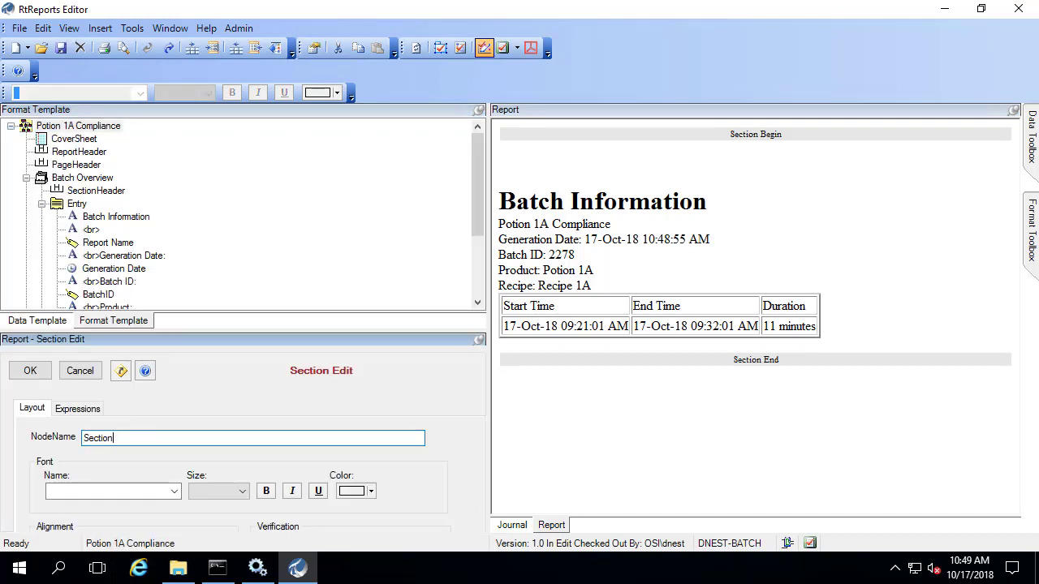
pyautogui.doubleClick(146, 444)
pyautogui.write('Unit Informa')
pyautogui.click(26, 370)
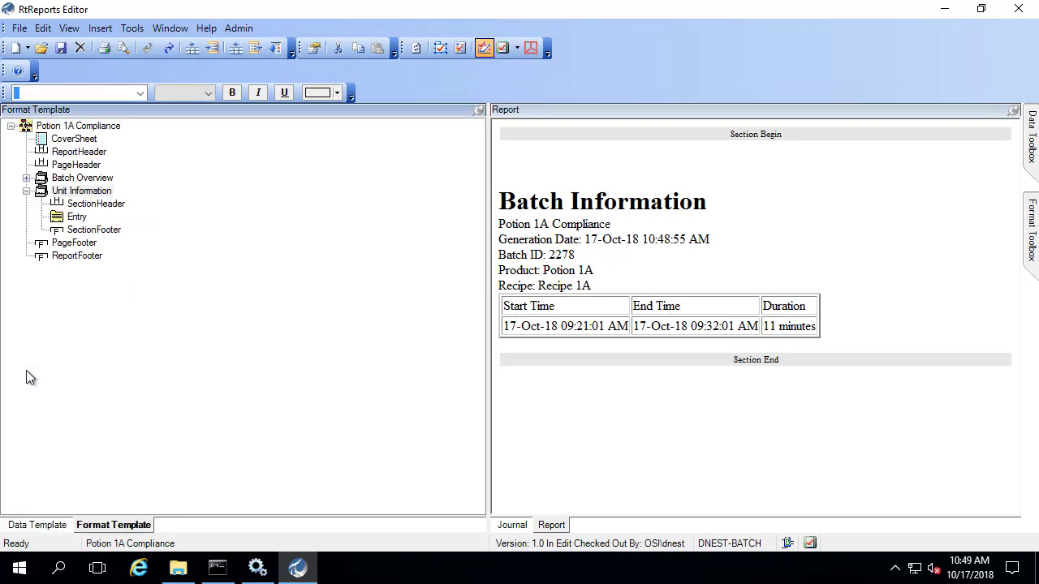
# Step: Add the text "Unit Information" in bold, size 6 (24 pt), to the Unit Information section's Entry and regenerate the report
pyautogui.click(74, 220)
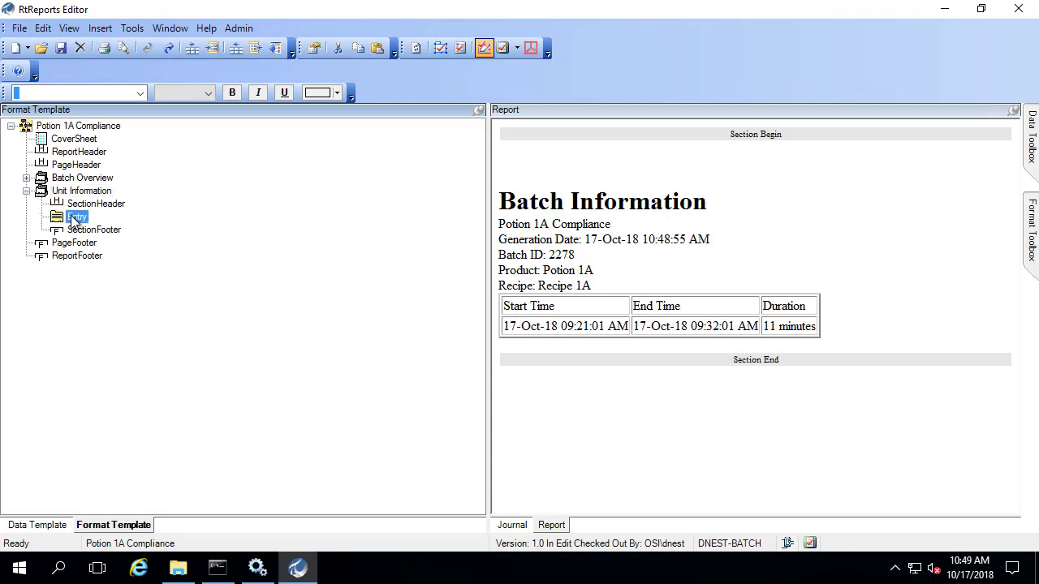
pyautogui.rightClick(74, 219)
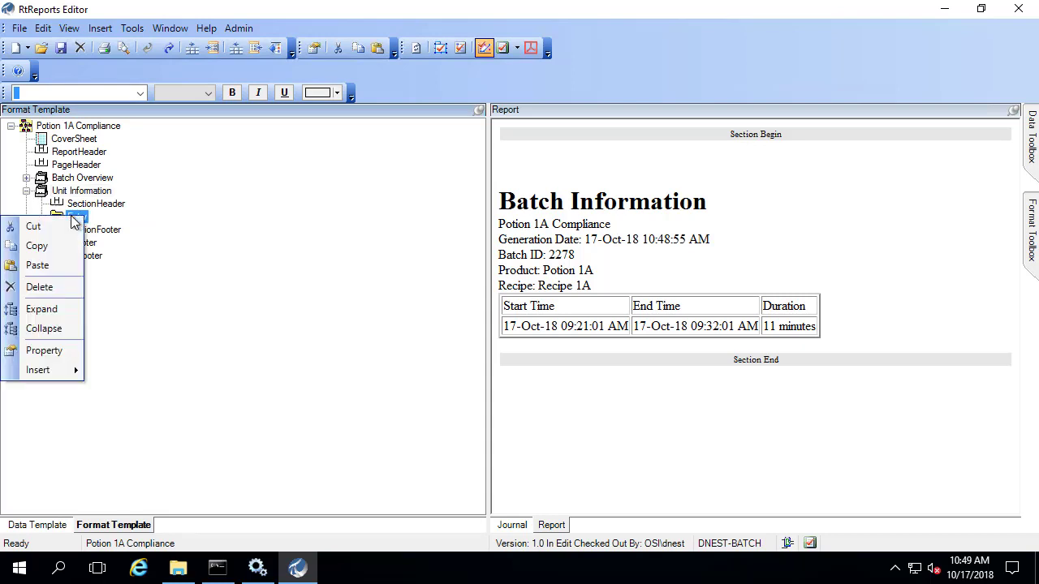
pyautogui.moveTo(49, 371)
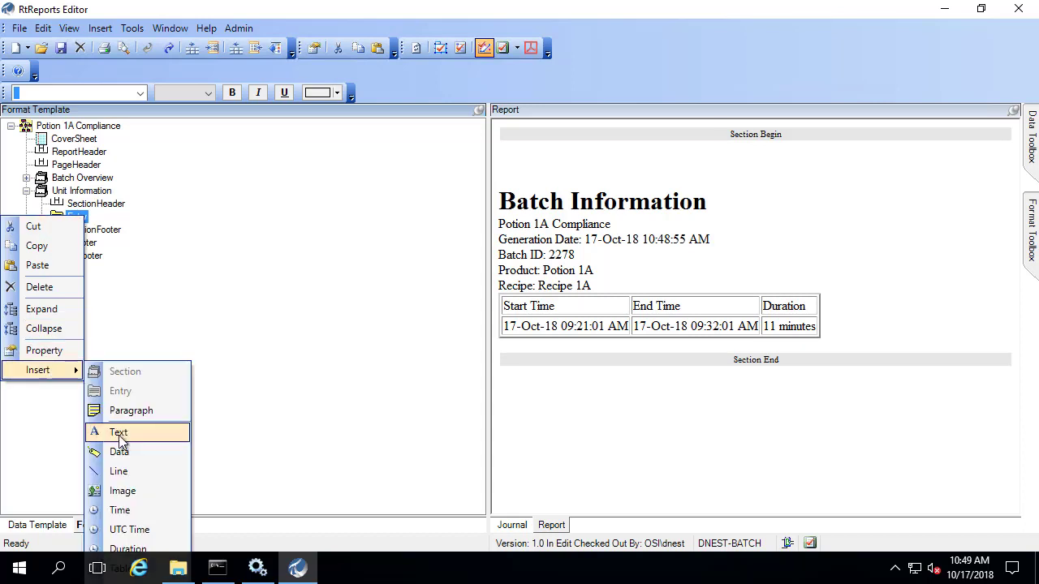
pyautogui.click(118, 432)
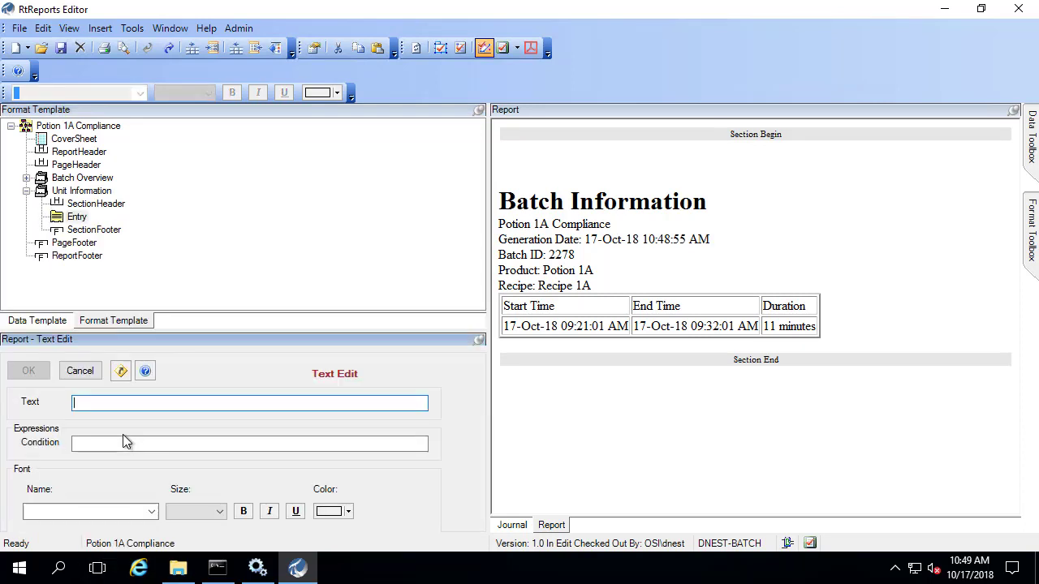
pyautogui.write('Unit Information')
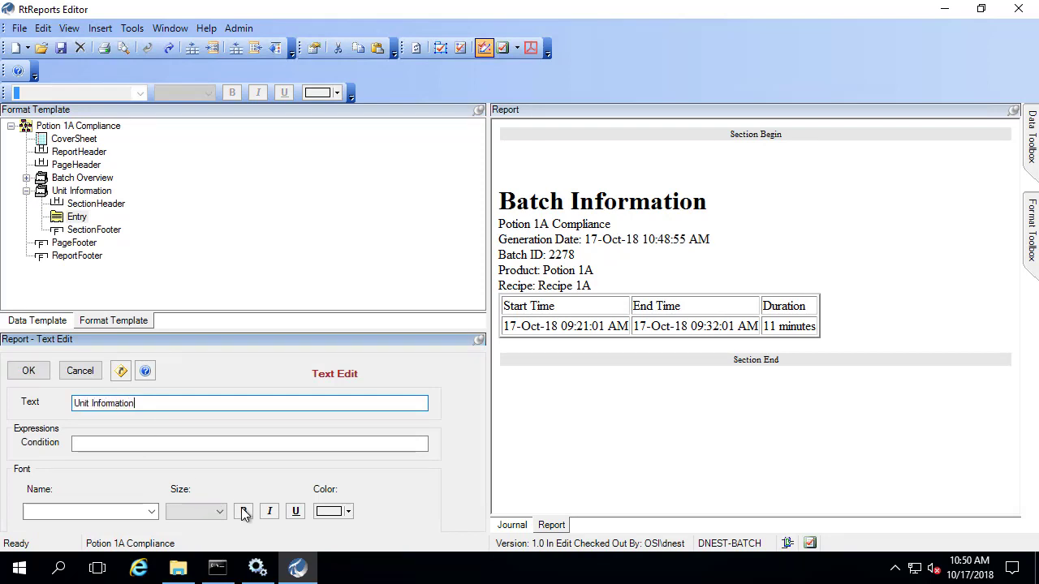
pyautogui.click(219, 511)
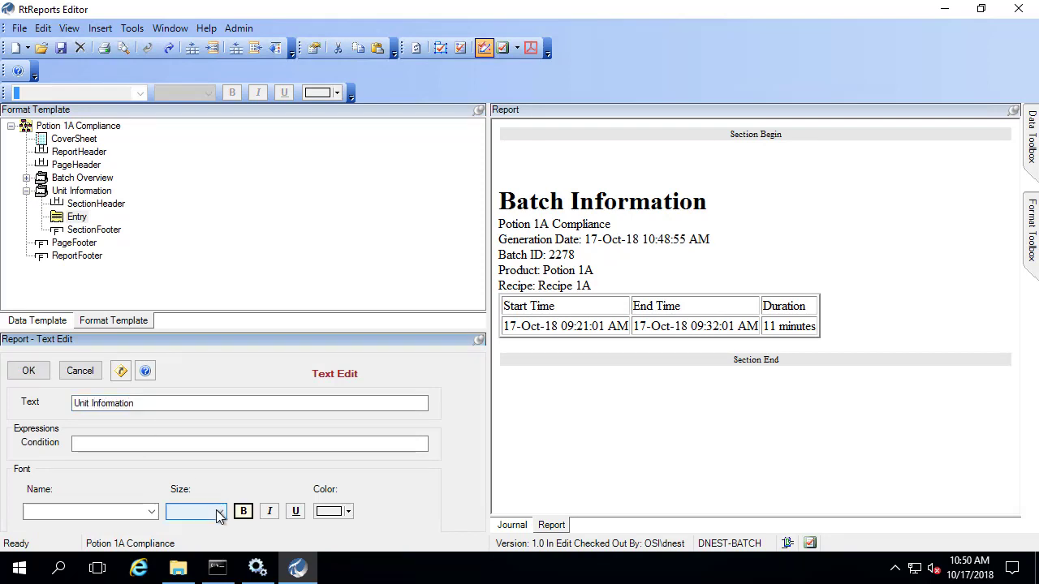
pyautogui.click(199, 487)
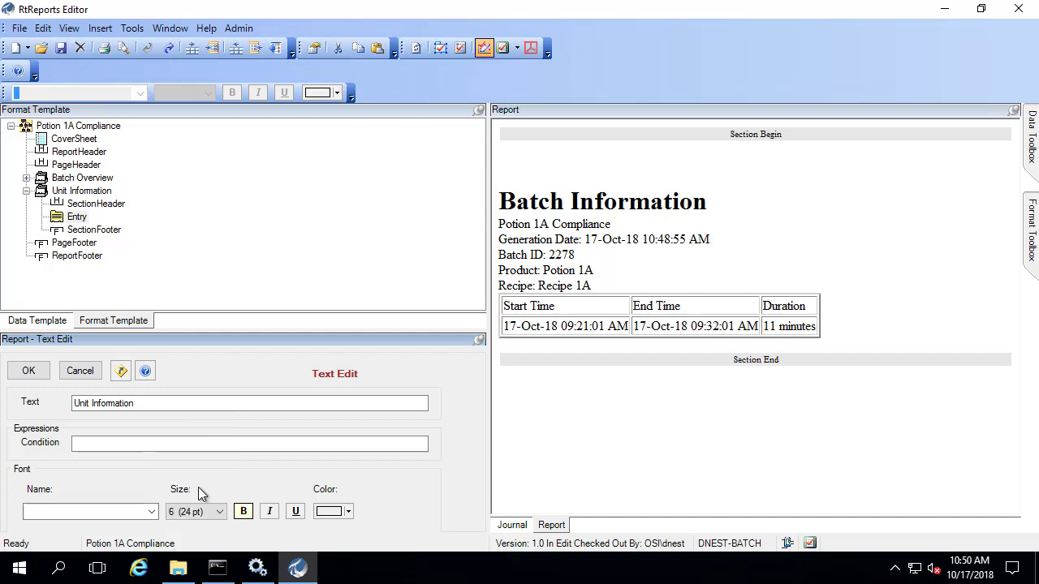
pyautogui.click(28, 371)
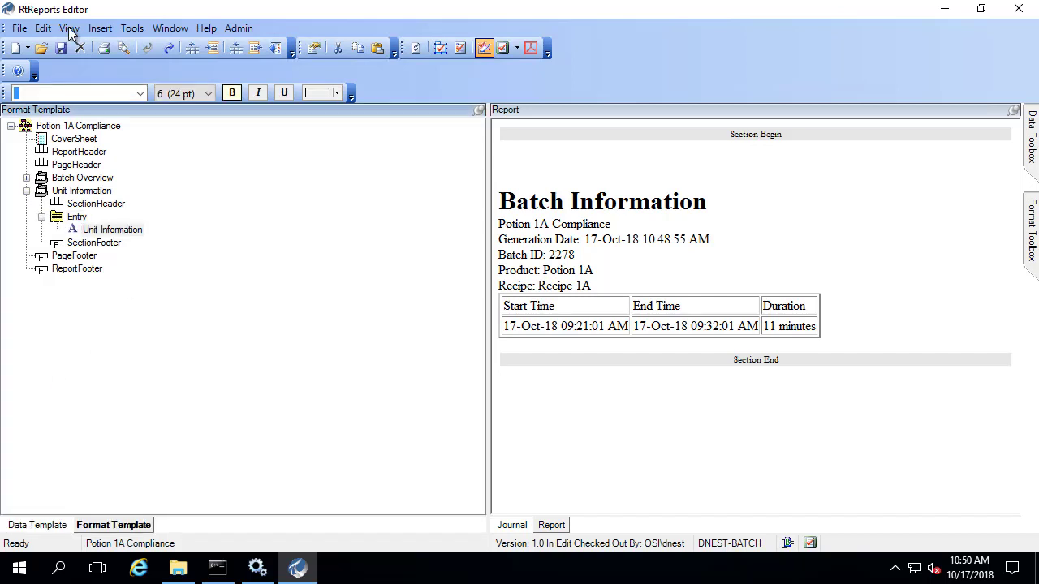
pyautogui.click(69, 28)
pyautogui.click(80, 48)
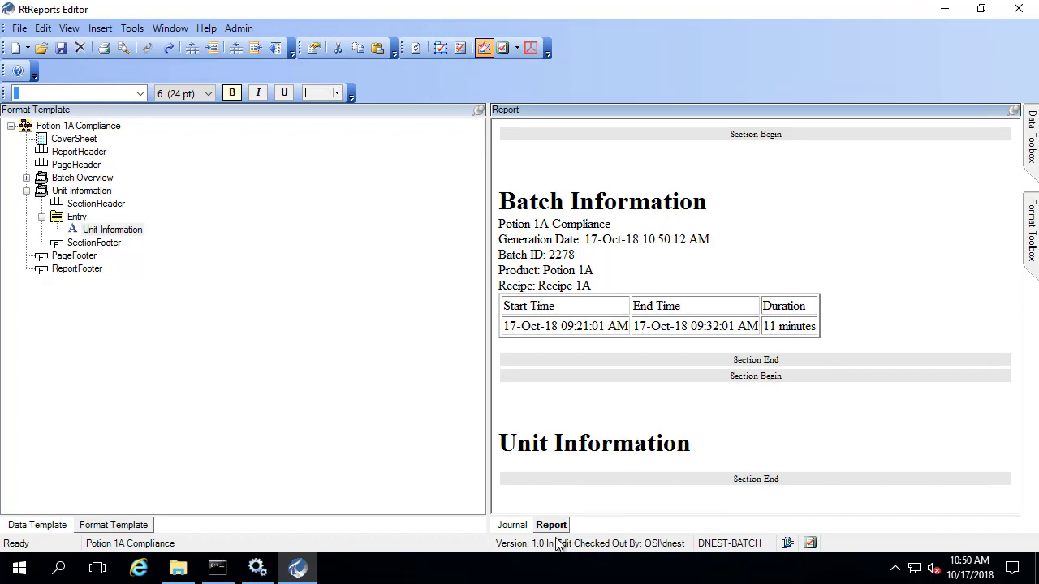
# Step: Expand the journal's BatchJournal and UnitBatchJournals down to the contents of the first UnitBatchJournal
pyautogui.click(512, 525)
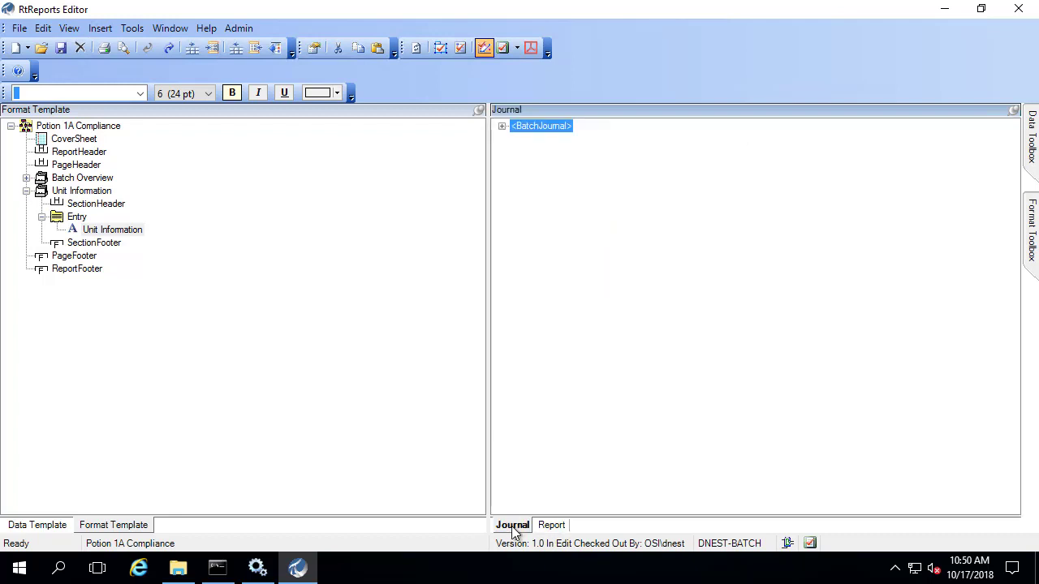
pyautogui.click(501, 127)
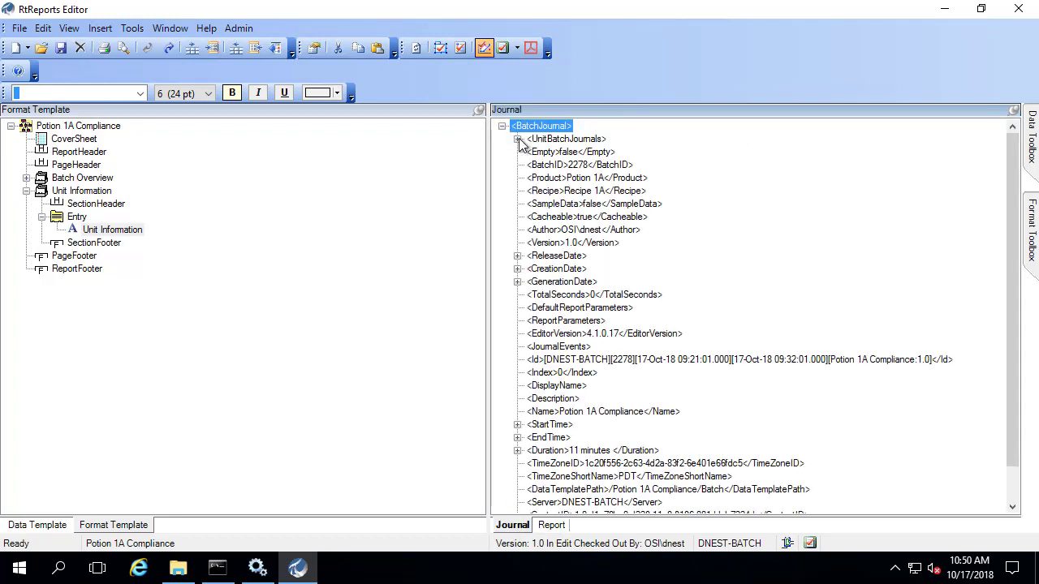
pyautogui.click(518, 139)
pyautogui.click(532, 152)
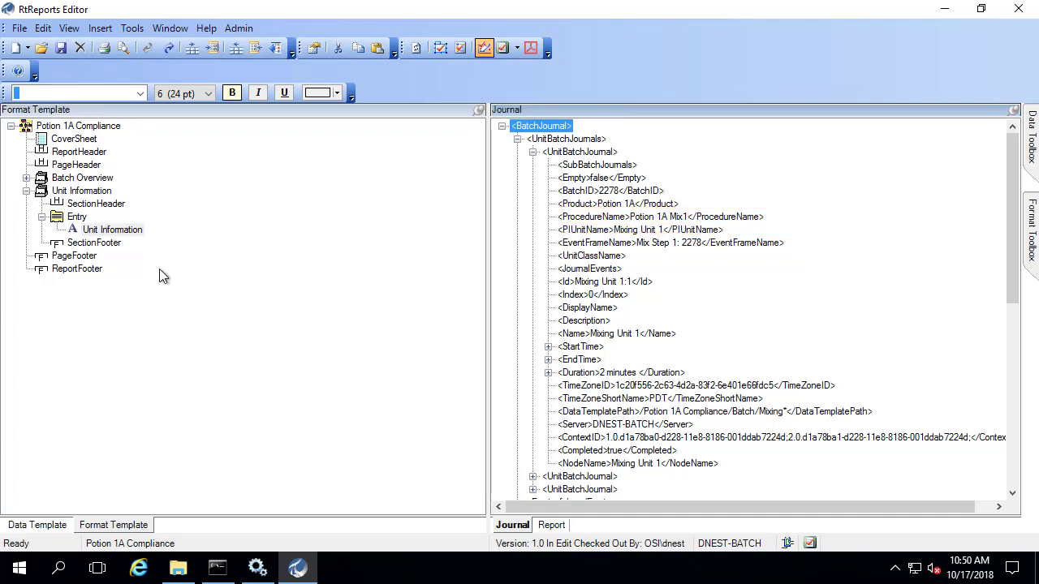
# Step: Add a <br> text item below the Unit Information heading in the section's Entry
pyautogui.rightClick(78, 219)
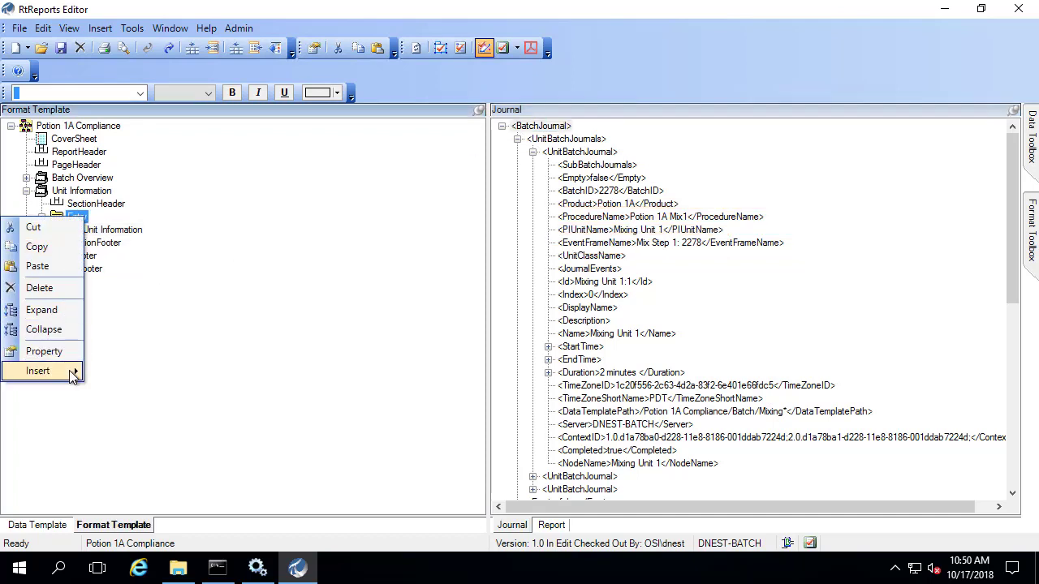
pyautogui.moveTo(65, 371)
pyautogui.click(119, 435)
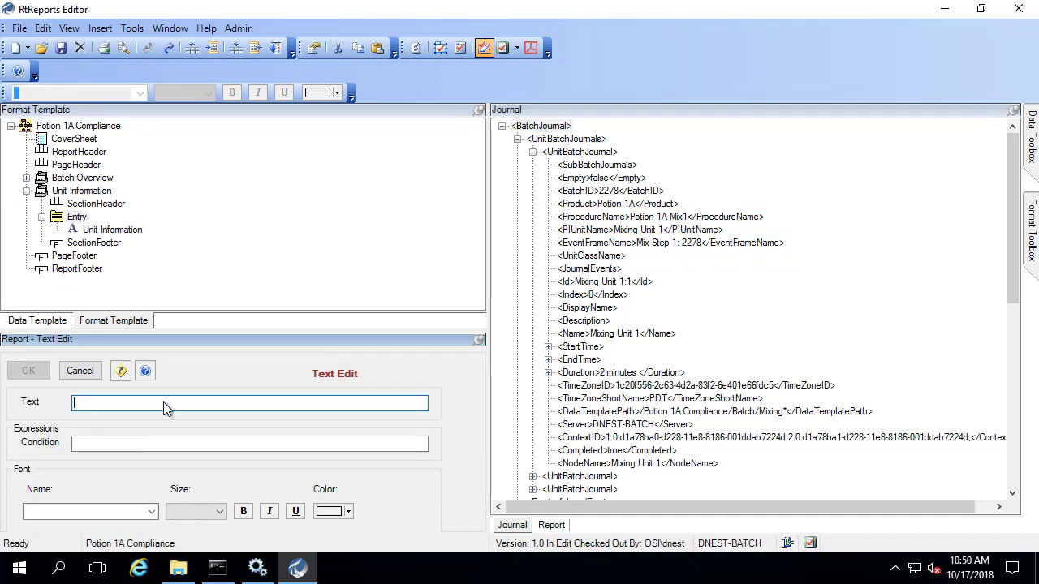
pyautogui.write('<br>')
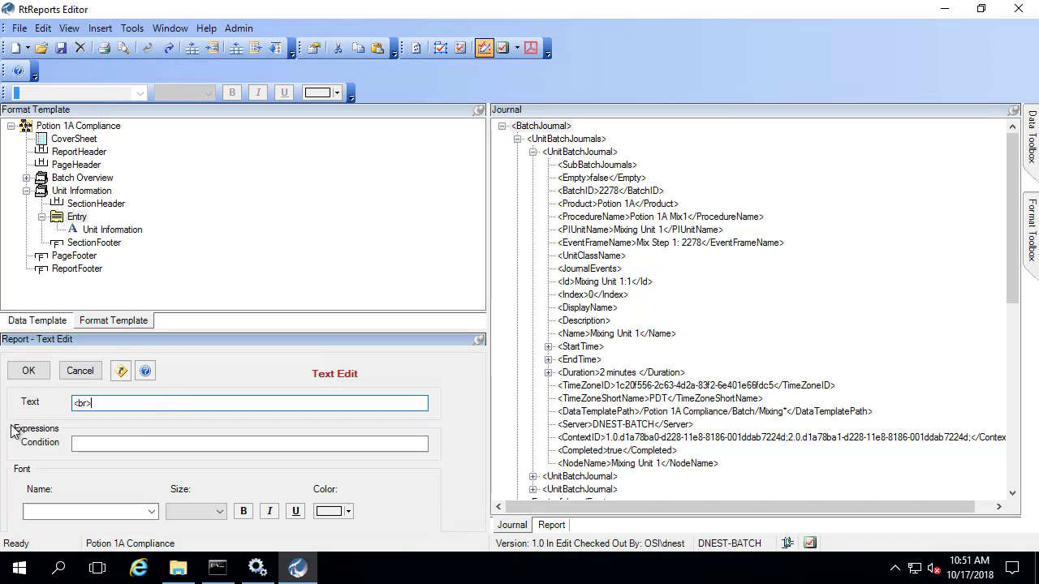
pyautogui.click(41, 367)
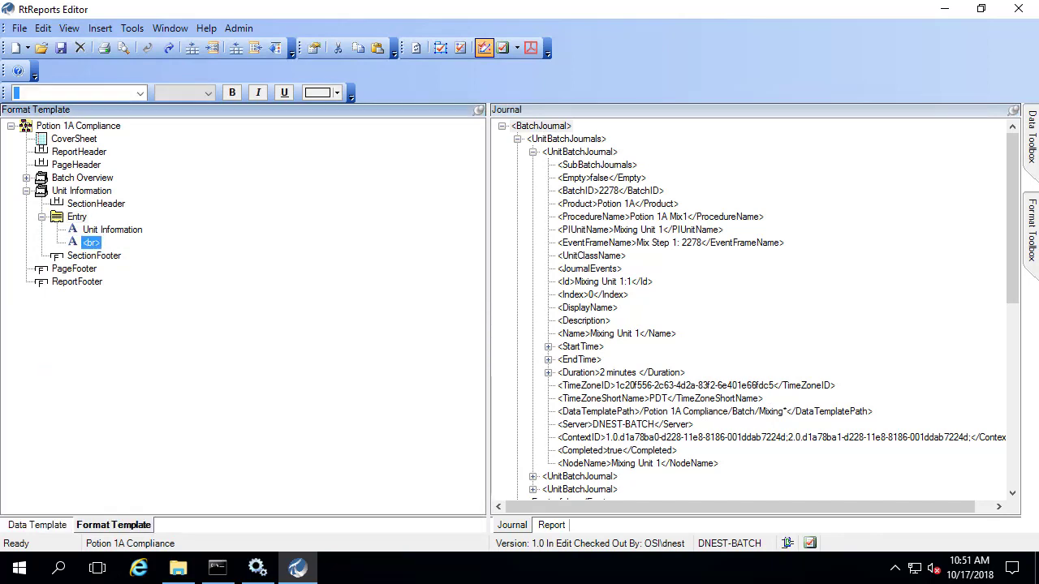
# Step: Add a Data item named Event Frame Name to the Unit Information Entry, sourced from EventFrameName in the first UnitBatchJournal
pyautogui.rightClick(78, 218)
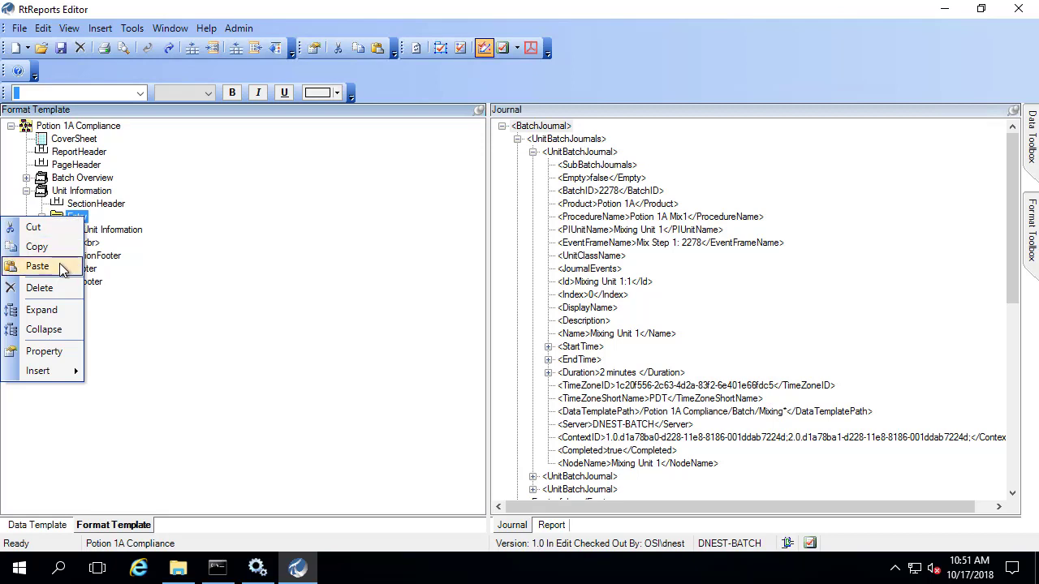
pyautogui.moveTo(42, 375)
pyautogui.click(127, 454)
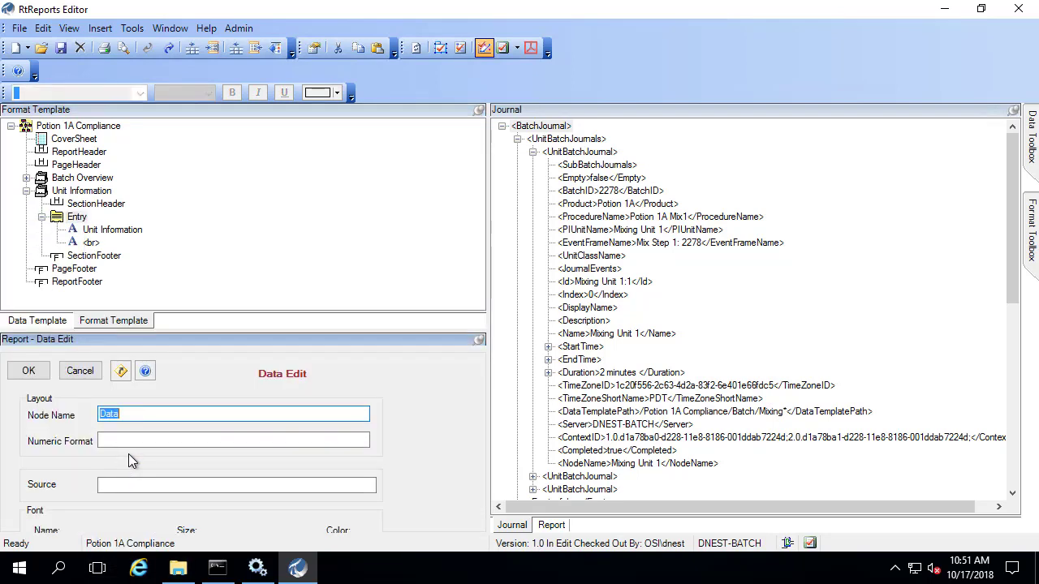
pyautogui.click(138, 415)
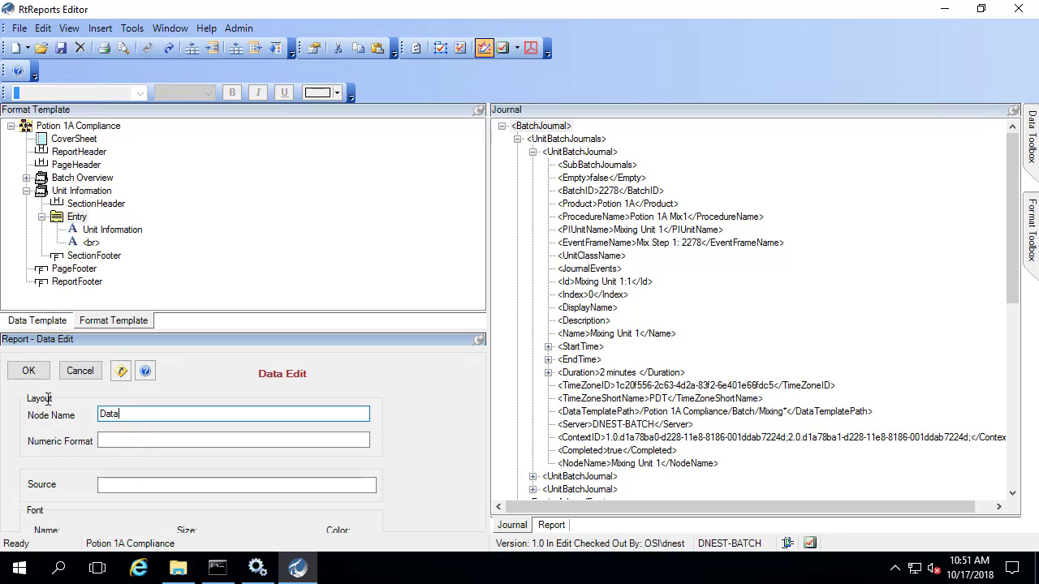
pyautogui.hotkey('ctrl', 'a')
pyautogui.write('E')
pyautogui.moveTo(657, 247); pyautogui.dragTo(146, 487)
pyautogui.click(39, 373)
# Step: Add a <br> text item below Event Frame Name in the Unit Information section's Entry
pyautogui.rightClick(76, 217)
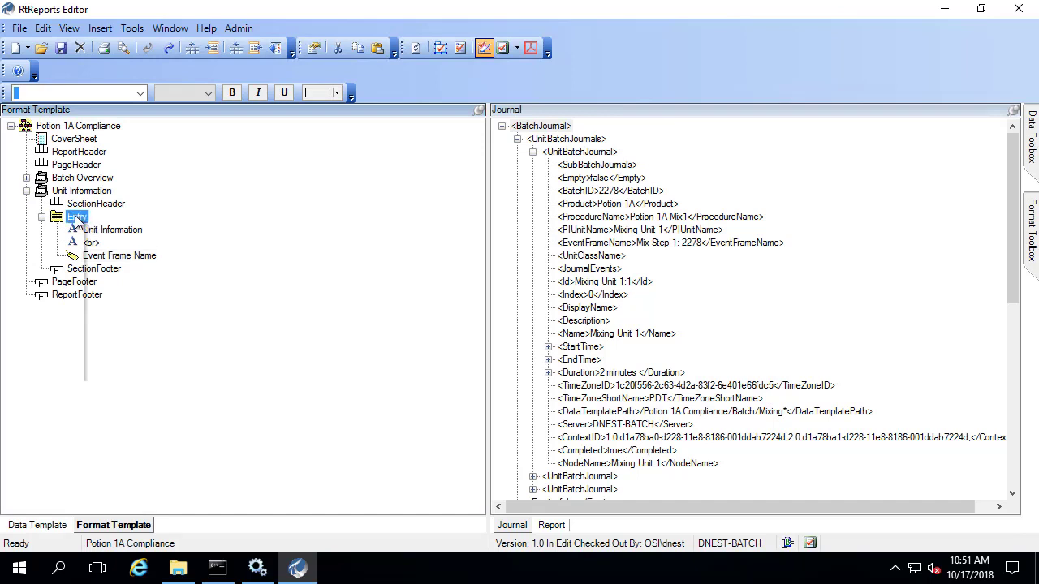
pyautogui.moveTo(60, 370)
pyautogui.click(115, 431)
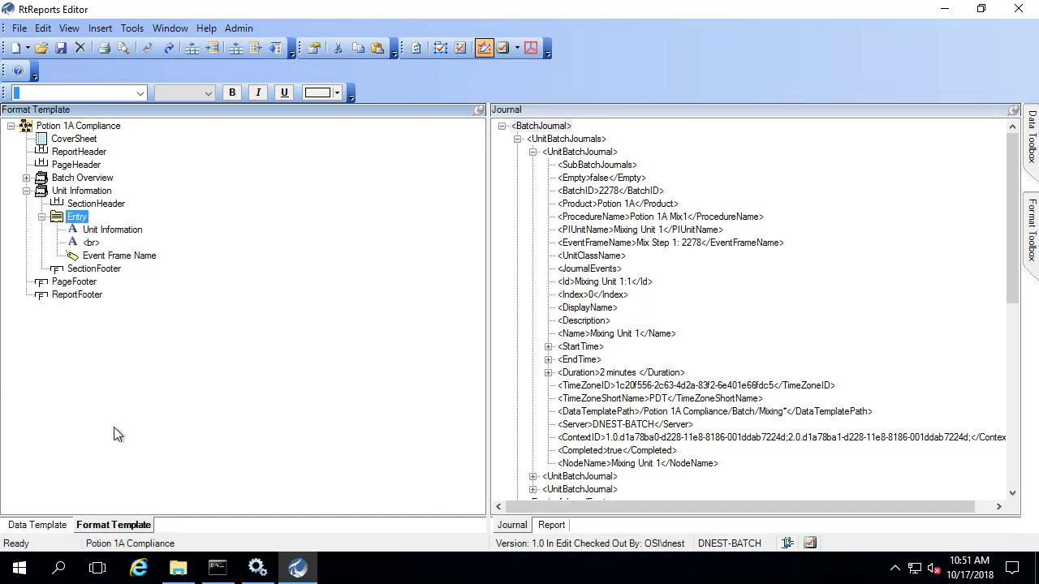
pyautogui.write('<br>')
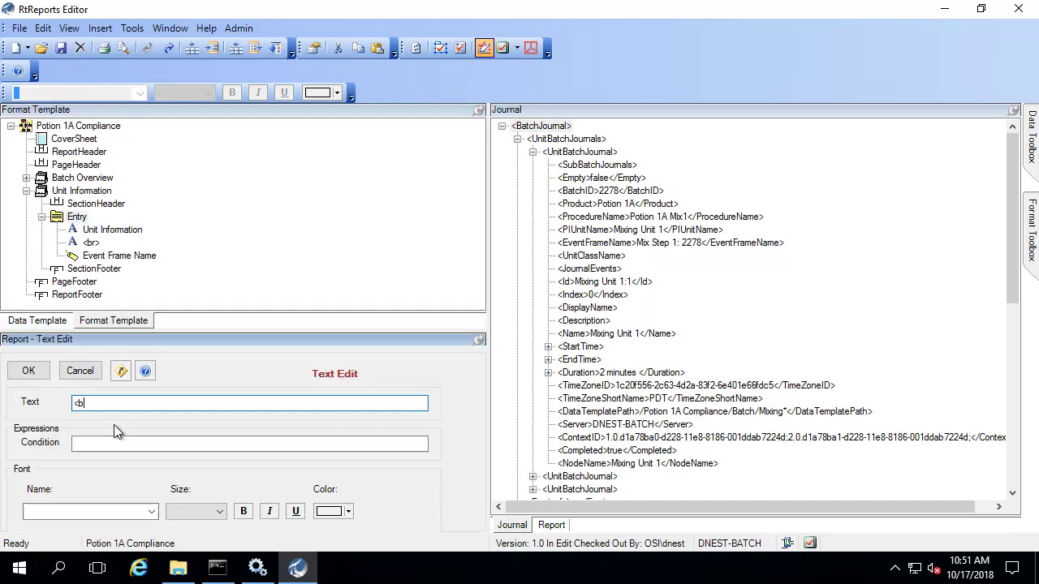
pyautogui.click(30, 372)
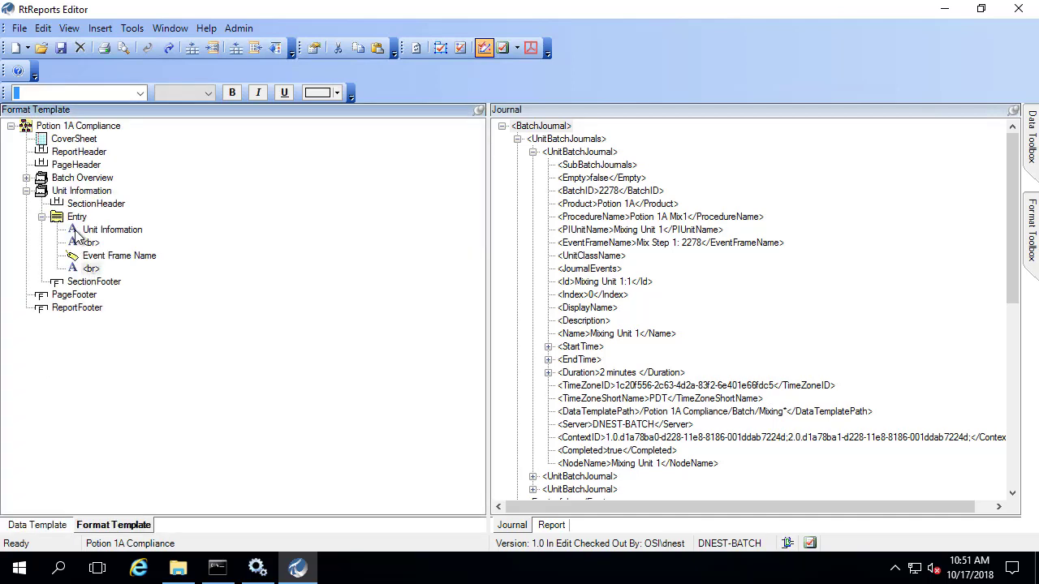
# Step: Add a Data item to the Unit Information Entry, sourced from PIUnitName in the first UnitBatchJournal, keeping the default node name
pyautogui.rightClick(73, 217)
pyautogui.moveTo(39, 370)
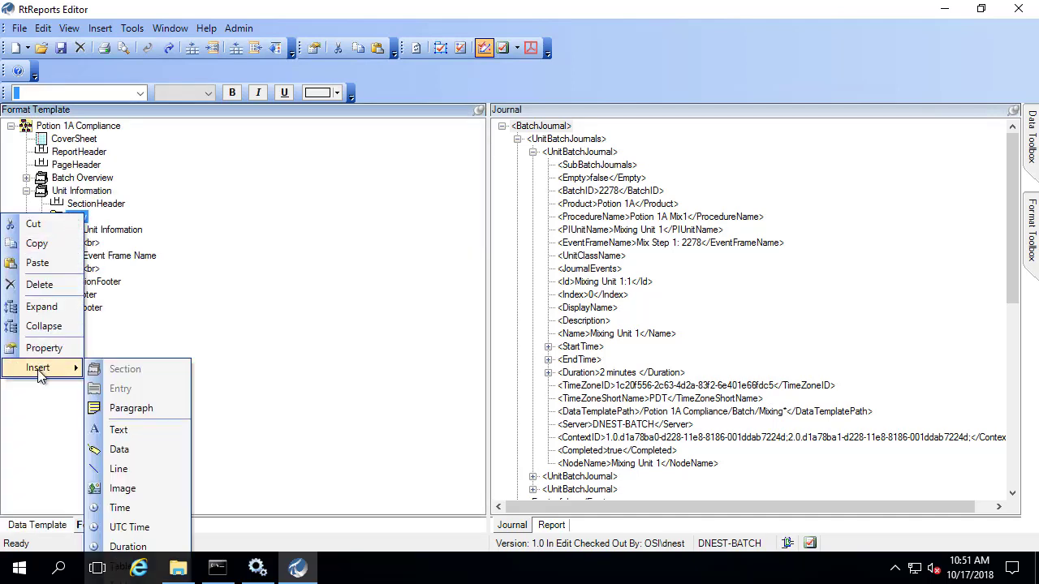
pyautogui.click(114, 450)
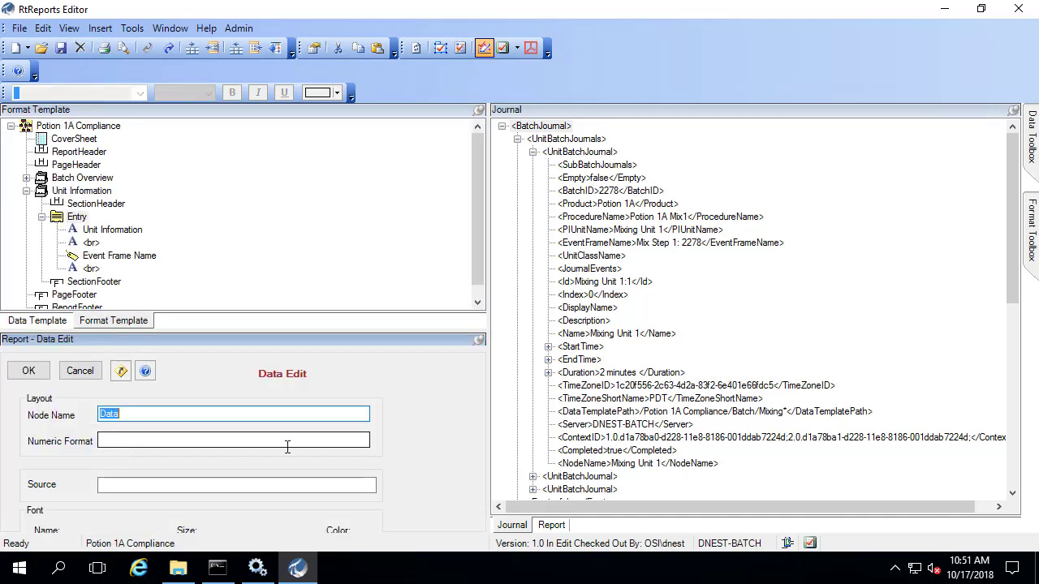
pyautogui.moveTo(638, 233); pyautogui.dragTo(239, 487)
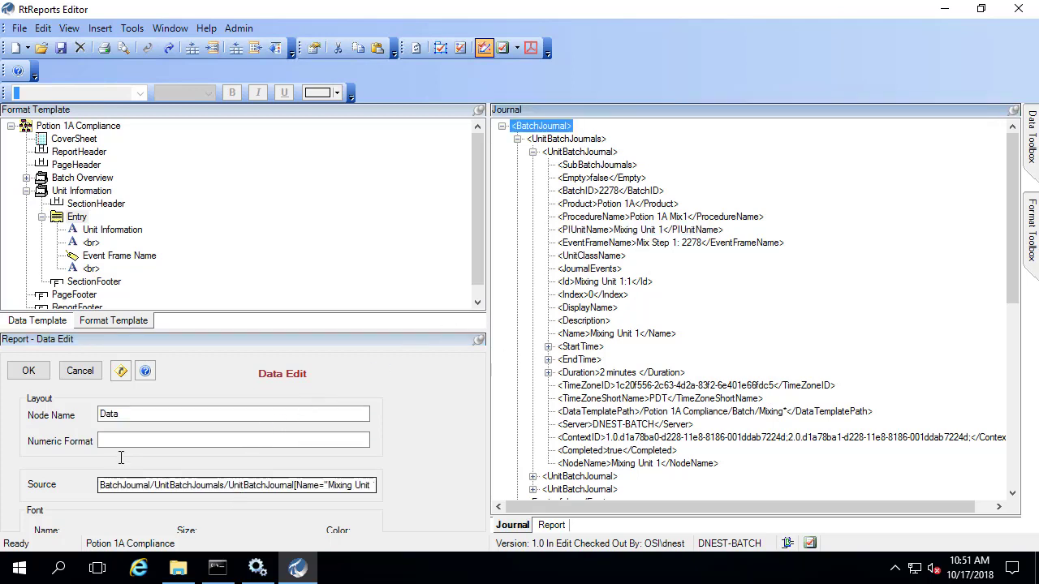
pyautogui.click(29, 371)
# Step: Add another <br> text item to the Unit Information Entry, below the unit name's Data item
pyautogui.click(77, 218)
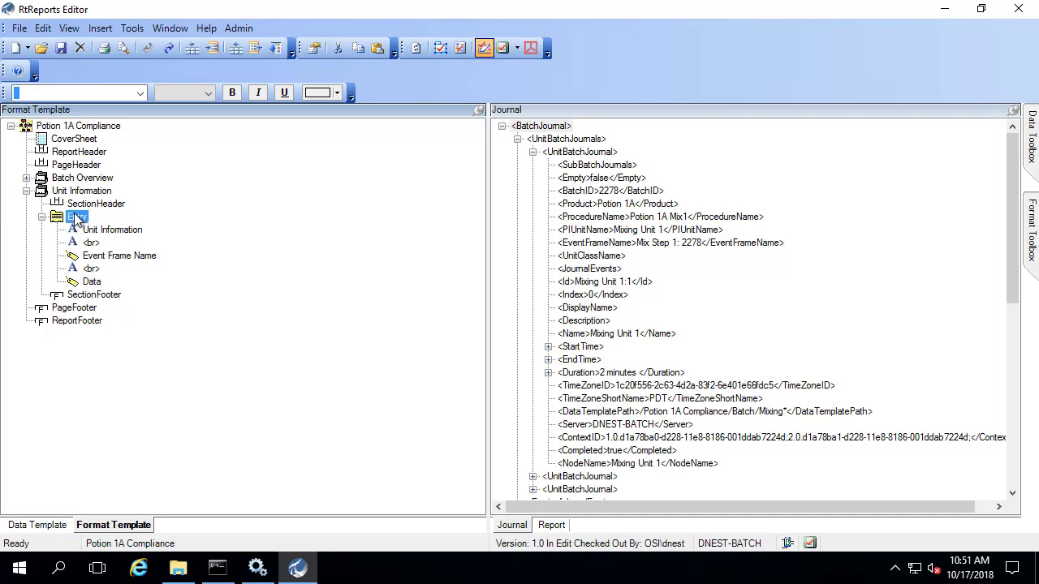
pyautogui.rightClick(76, 218)
pyautogui.moveTo(69, 367)
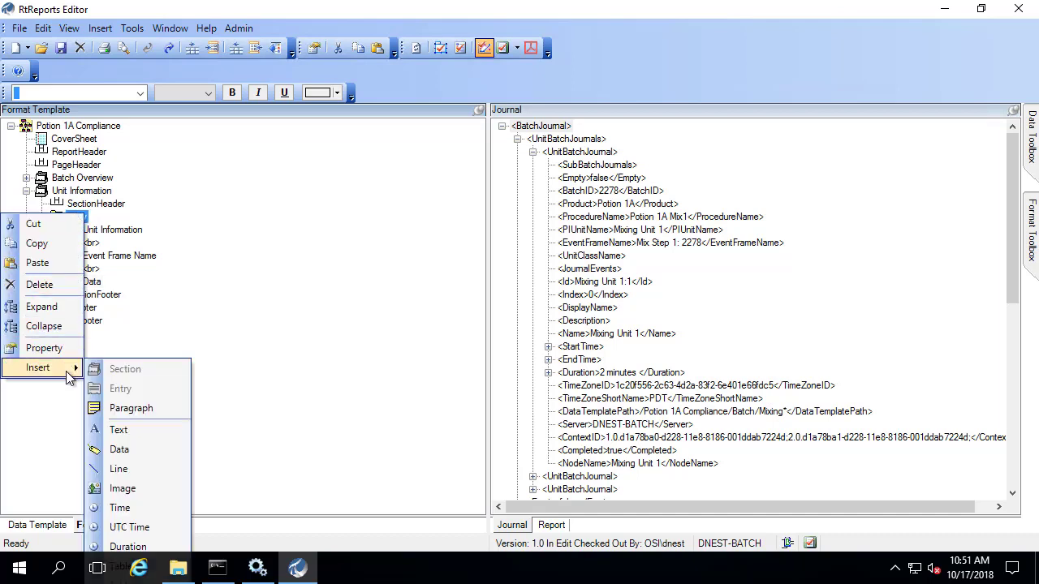
pyautogui.click(118, 430)
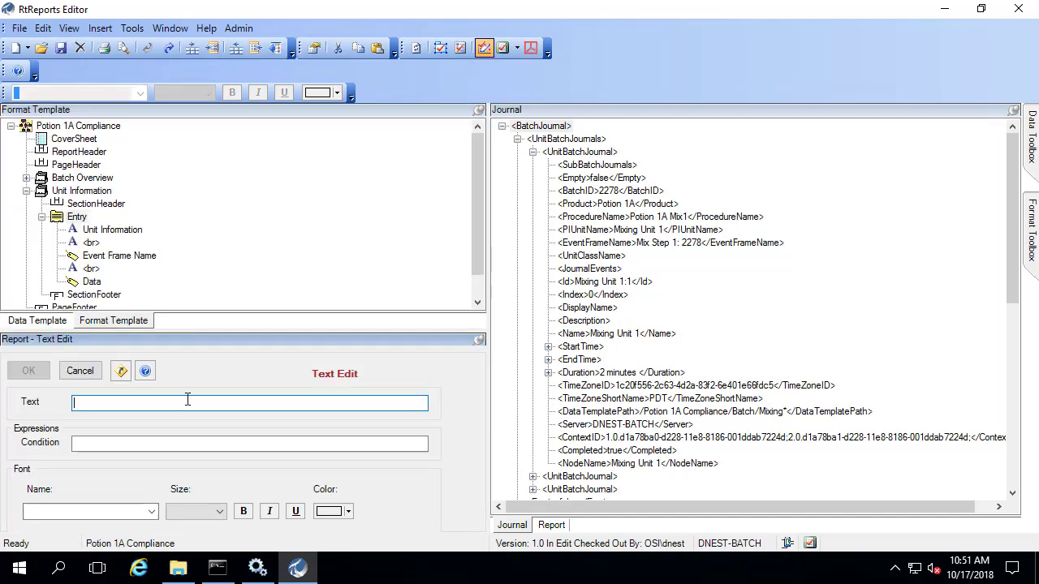
pyautogui.write('<br>')
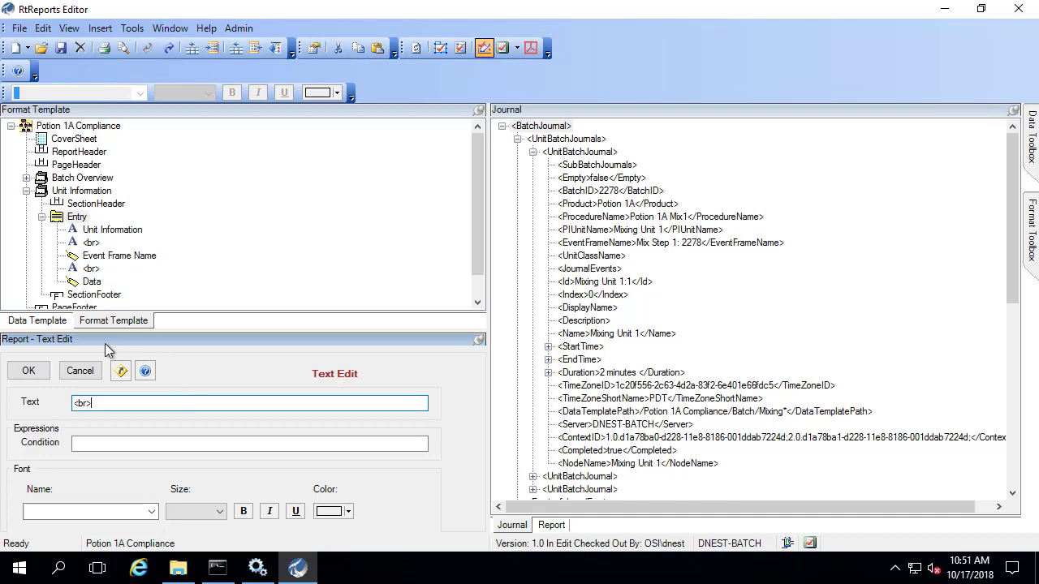
pyautogui.click(27, 371)
# Step: Add a Data item named Procedure to the Unit Information Entry, sourced from ProcedureName in the first UnitBatchJournal
pyautogui.rightClick(77, 220)
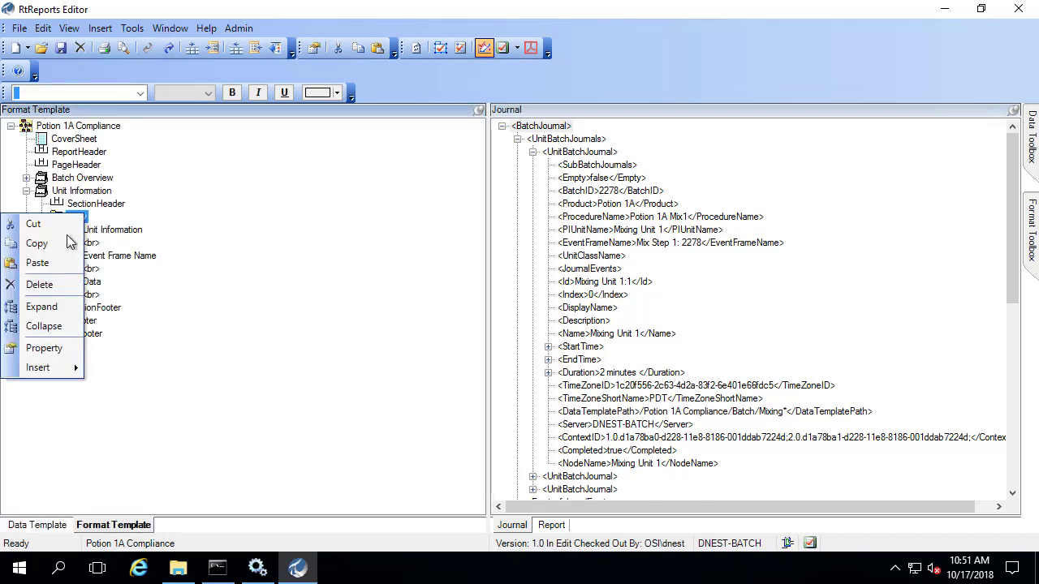
pyautogui.moveTo(45, 370)
pyautogui.click(119, 450)
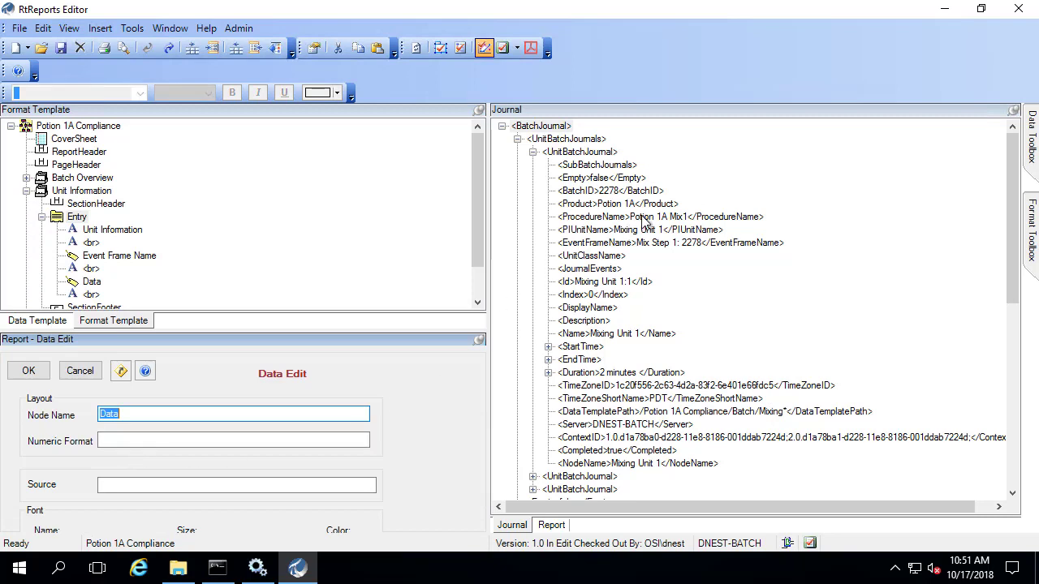
pyautogui.moveTo(648, 218); pyautogui.dragTo(173, 490)
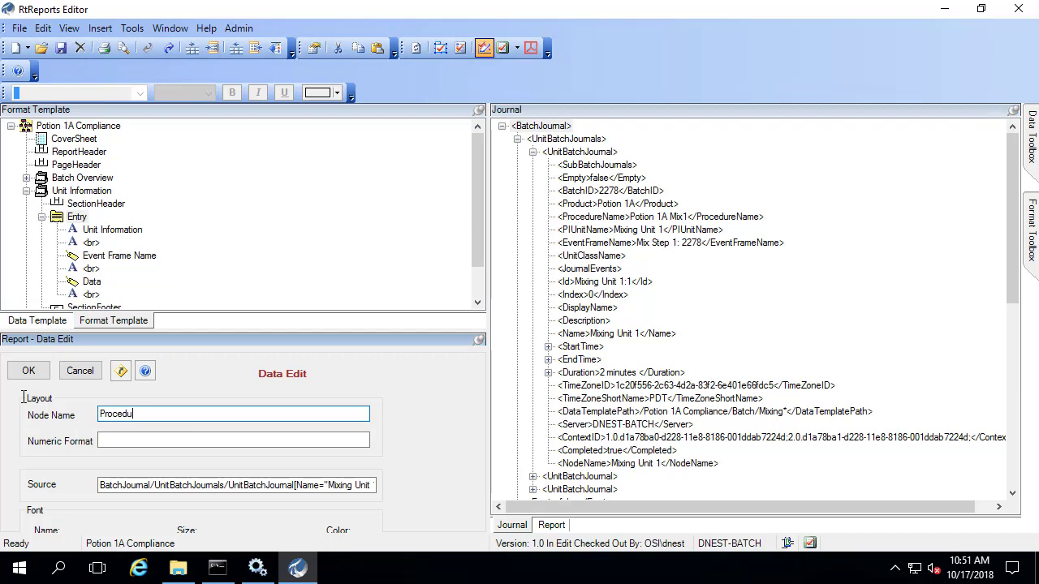
pyautogui.click(37, 370)
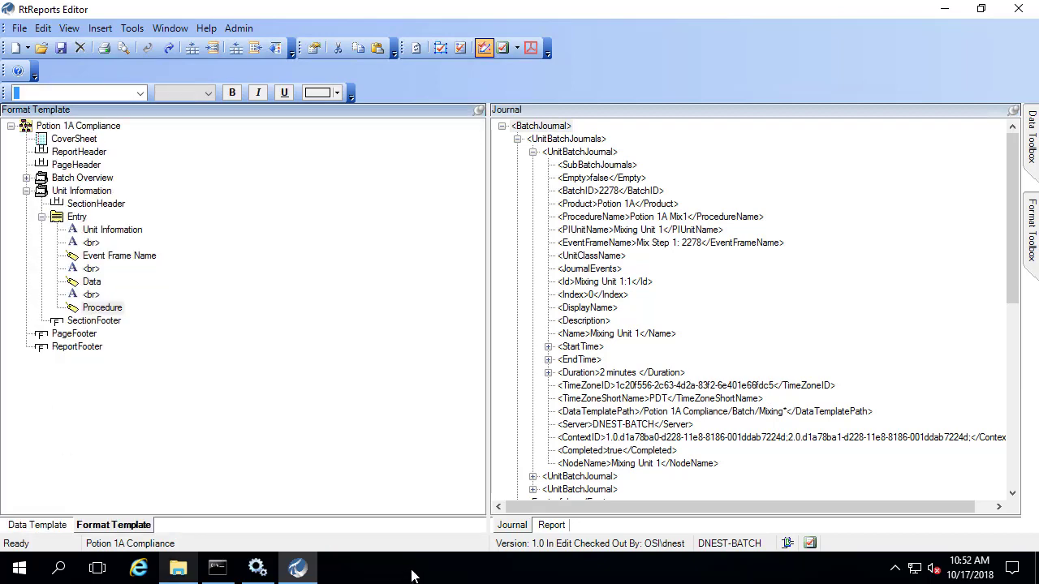
# Step: Regenerate the report and check the Unit Information lines and the Batch Information time table
pyautogui.click(549, 525)
pyautogui.click(43, 29)
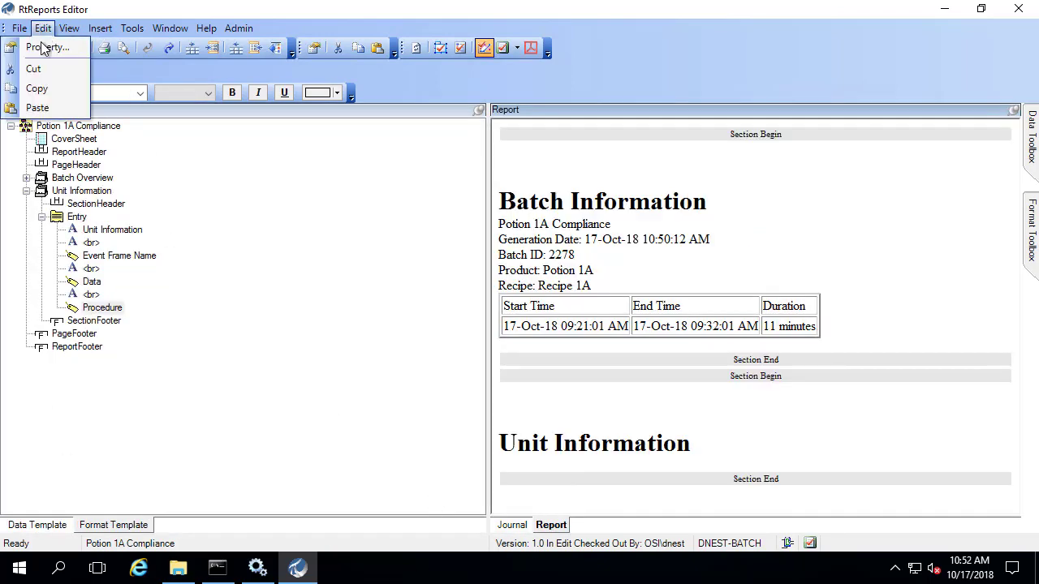
pyautogui.moveTo(69, 28)
pyautogui.click(73, 47)
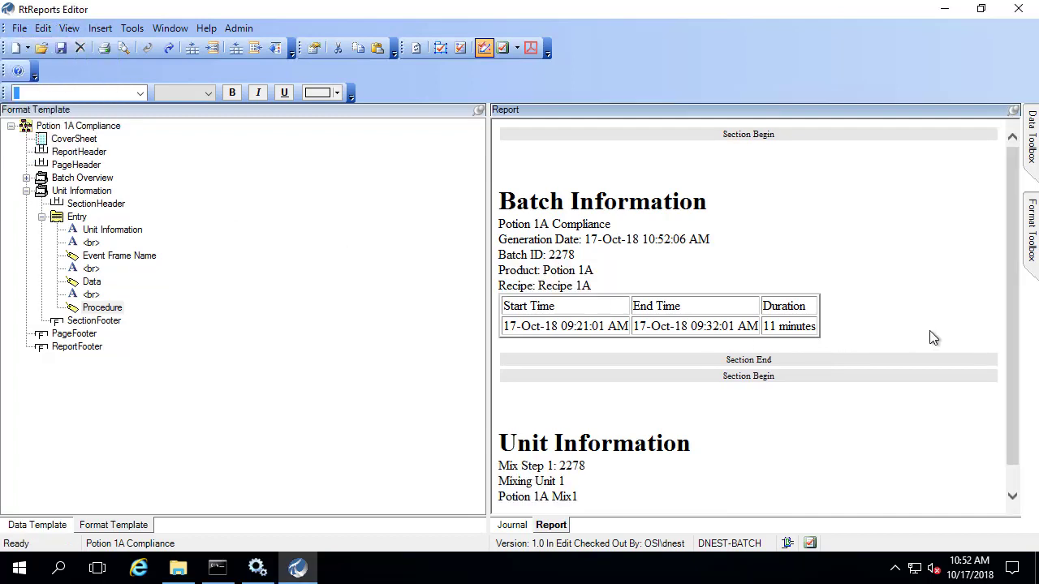
pyautogui.scroll(-1, 1013, 357)
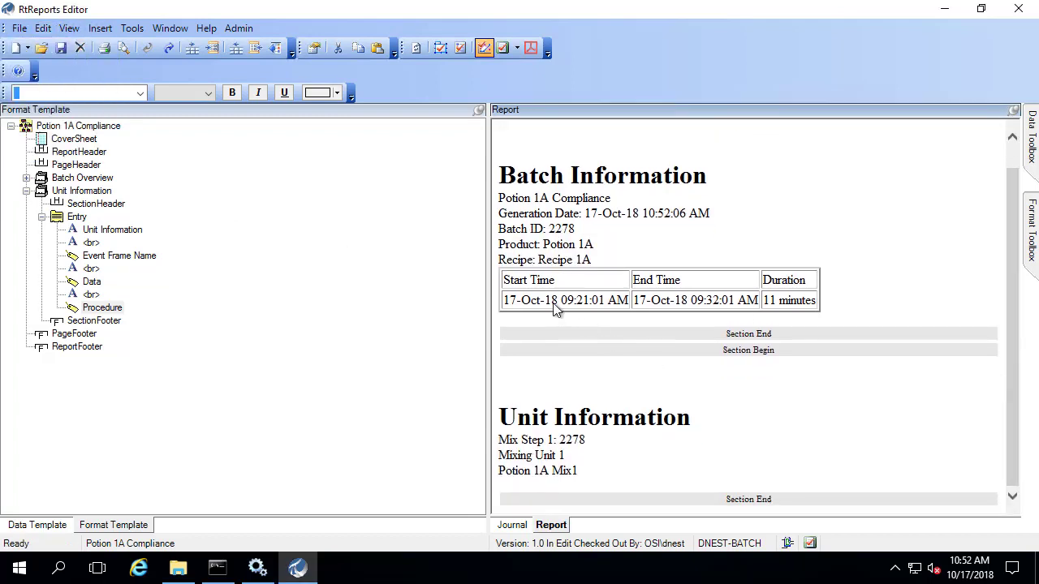
pyautogui.moveTo(505, 279); pyautogui.dragTo(810, 303)
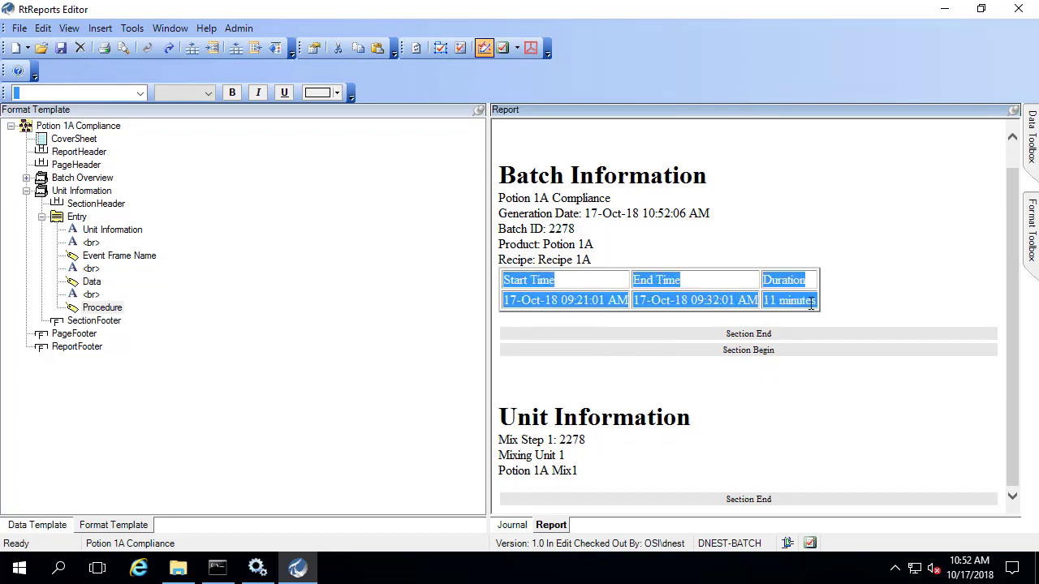
# Step: Copy the Table from the Batch Overview section's Entry and paste it into the Unit Information section's Entry
pyautogui.click(26, 178)
pyautogui.click(42, 204)
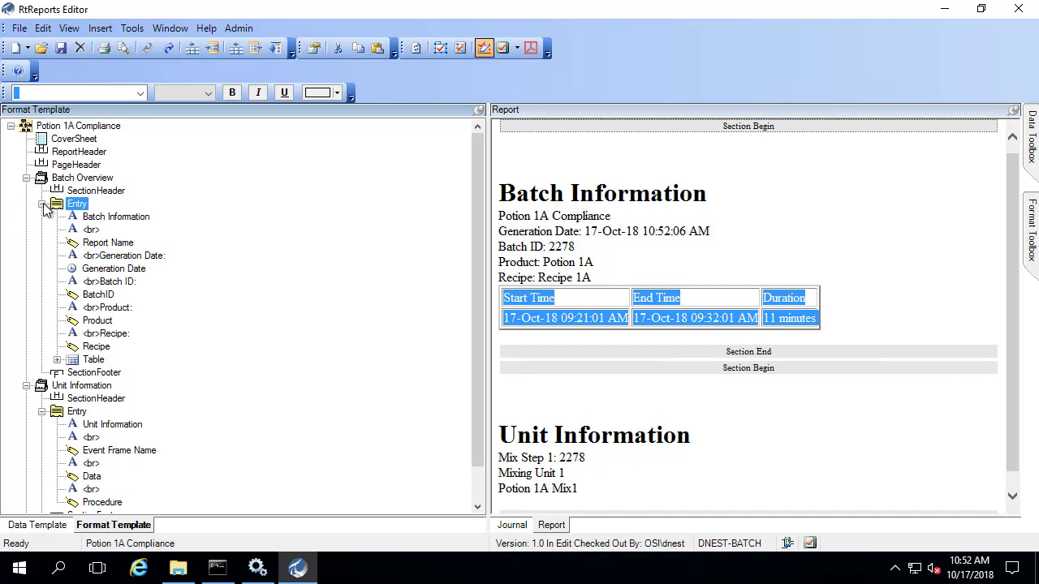
pyautogui.rightClick(92, 361)
pyautogui.click(67, 391)
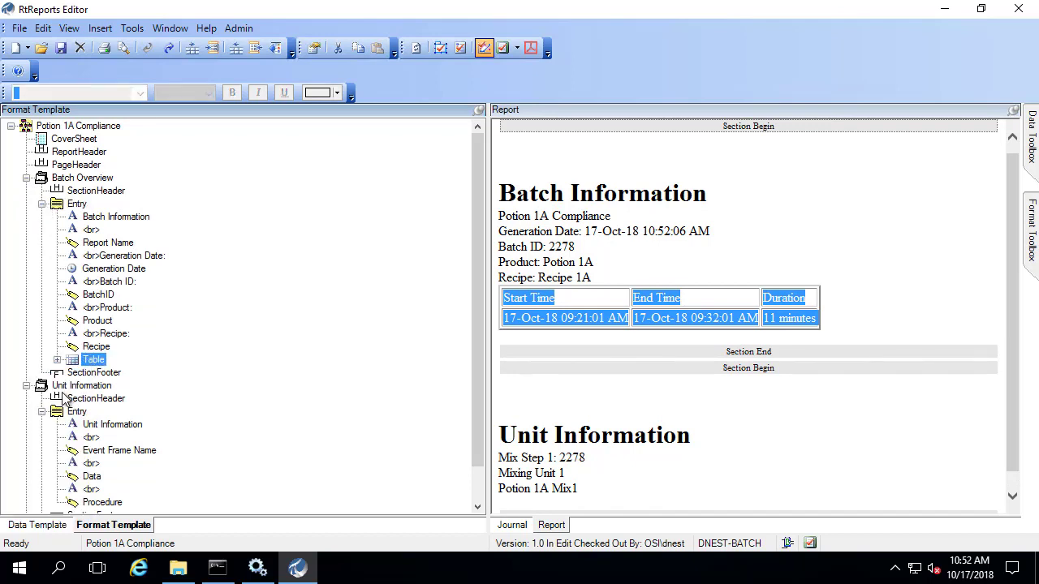
pyautogui.rightClick(77, 413)
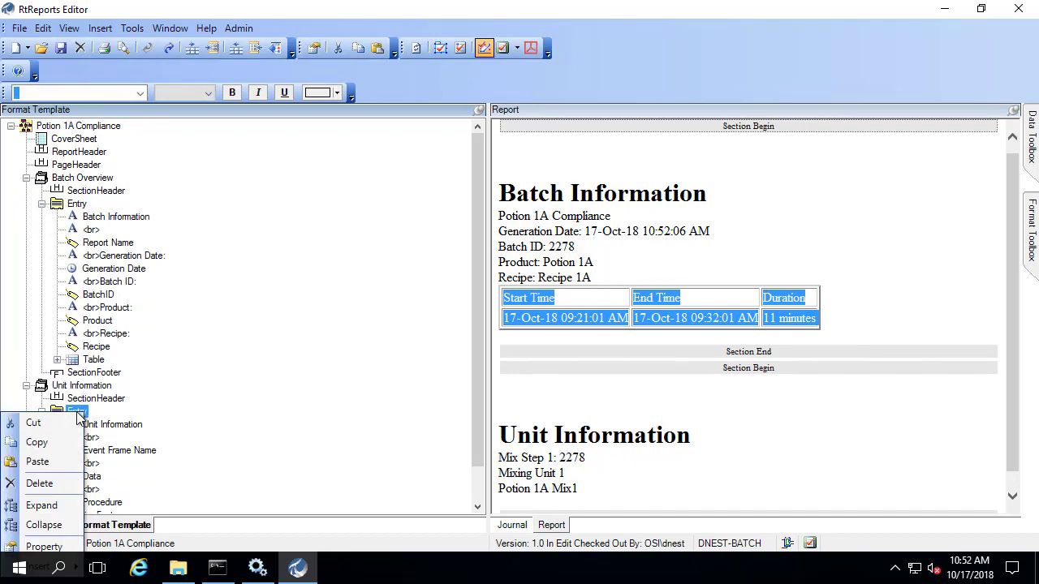
pyautogui.click(40, 463)
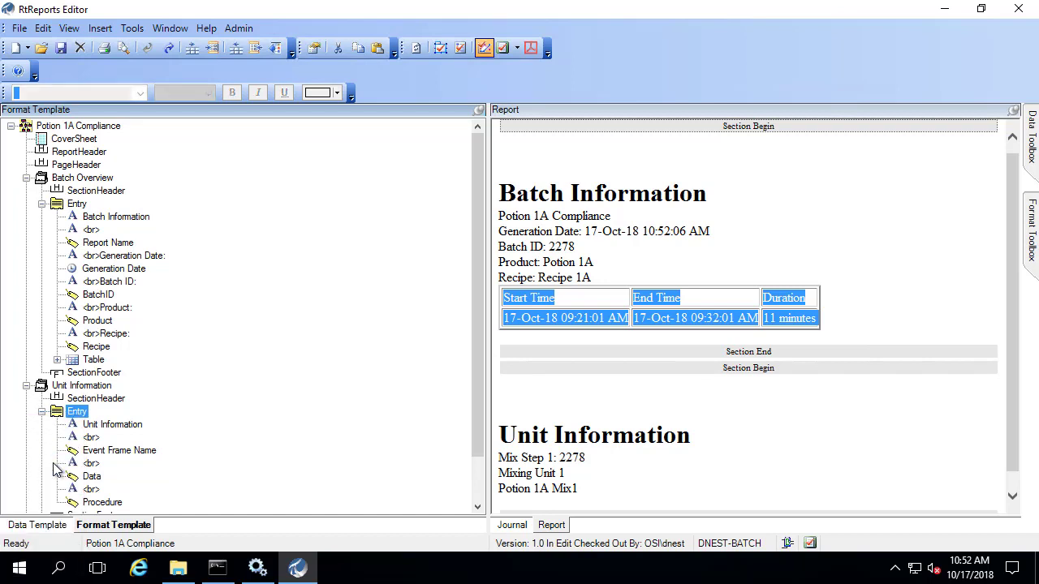
# Step: Reorder the Unit Information Entry so that Procedure, the last <br> and the pasted Table follow the unit name's Data item
pyautogui.scroll(-3, 126, 431)
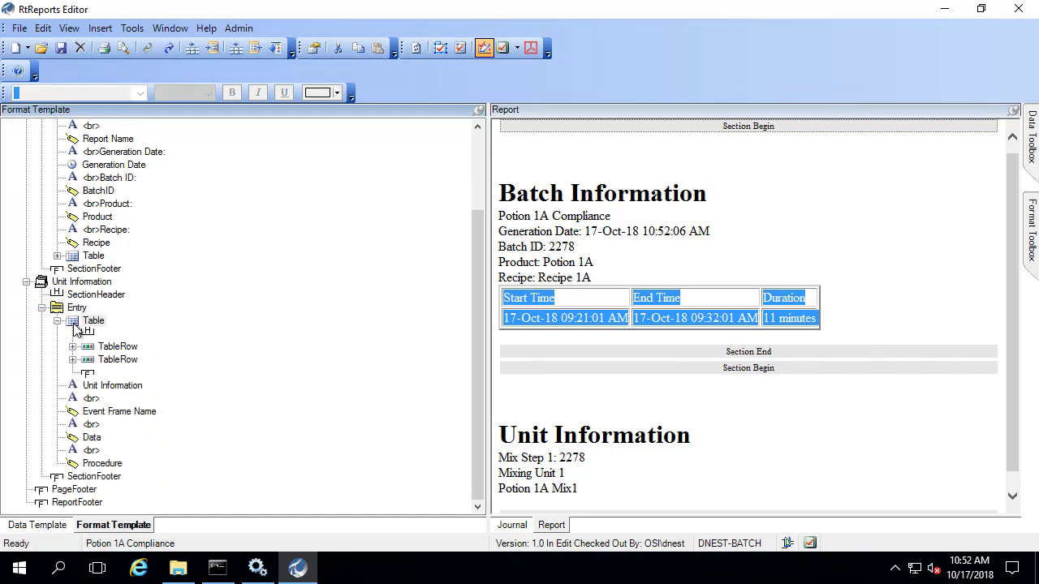
pyautogui.moveTo(86, 321); pyautogui.dragTo(88, 475)
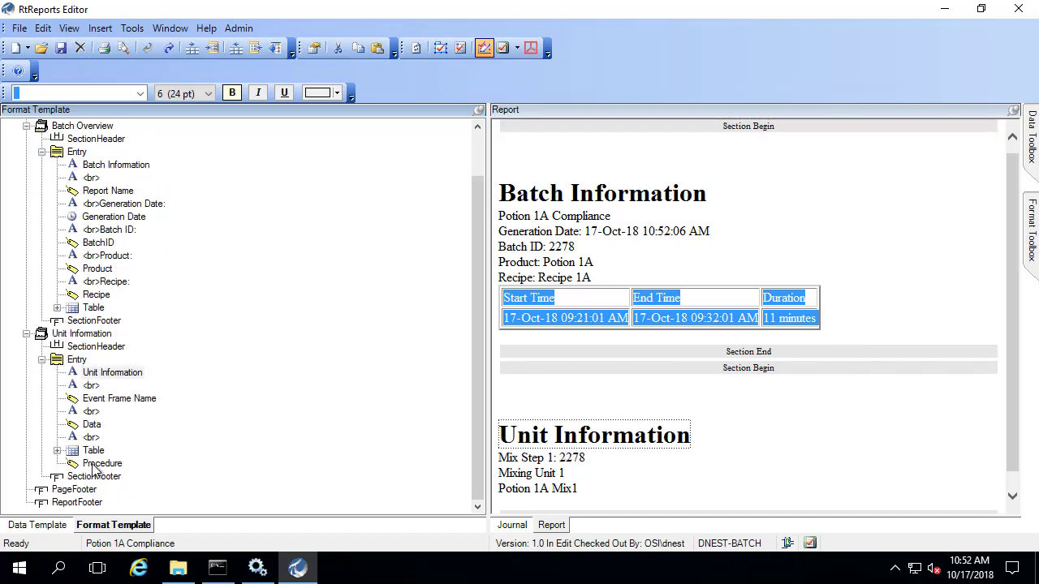
pyautogui.click(96, 460)
pyautogui.doubleClick(95, 451)
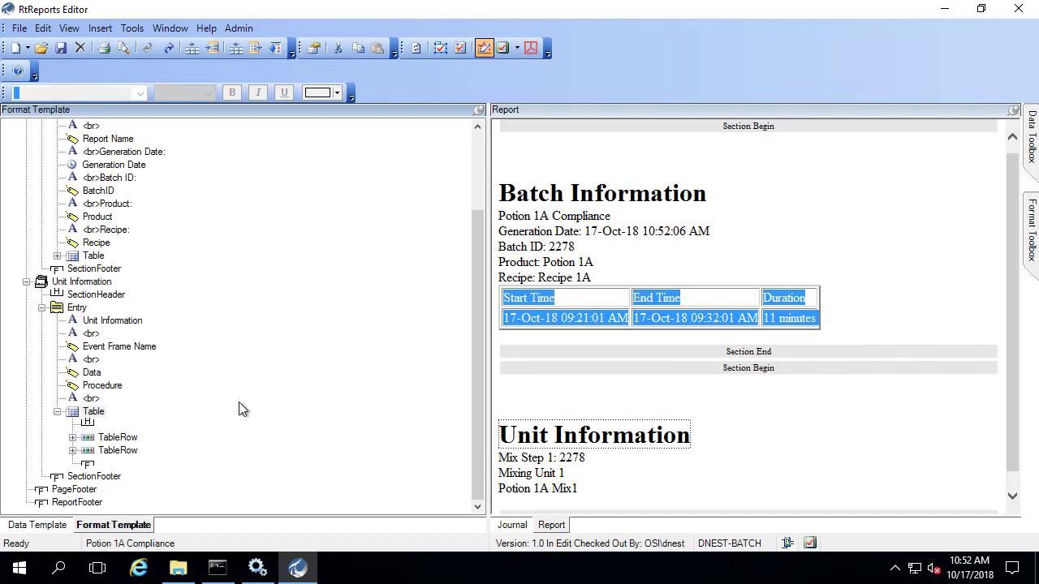
# Step: Expand both rows of the Unit Information table and all their TableData cells to show the items inside
pyautogui.doubleClick(73, 440)
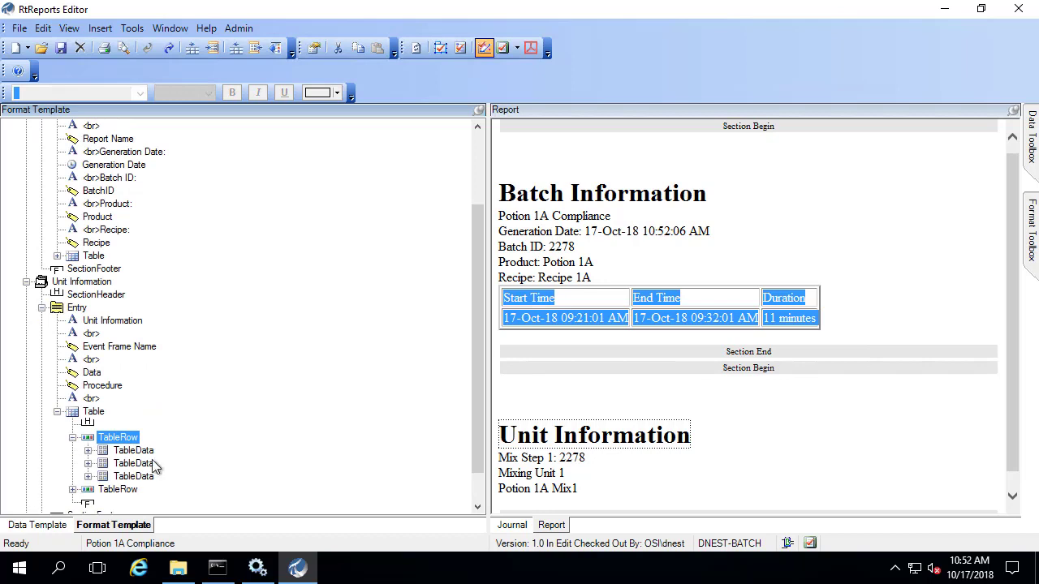
pyautogui.click(478, 508)
pyautogui.click(479, 508)
pyautogui.click(479, 509)
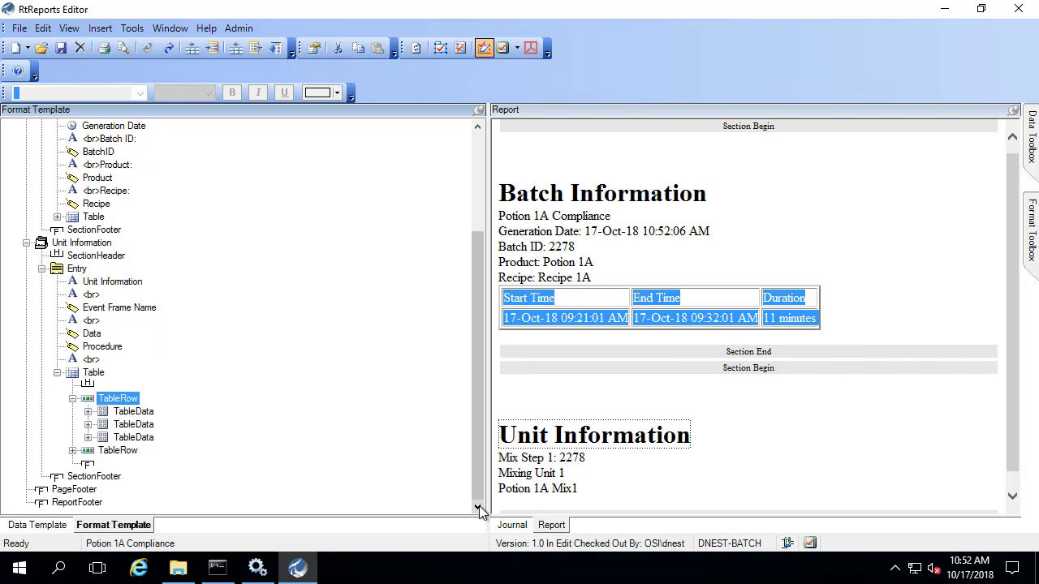
pyautogui.click(88, 411)
pyautogui.click(88, 437)
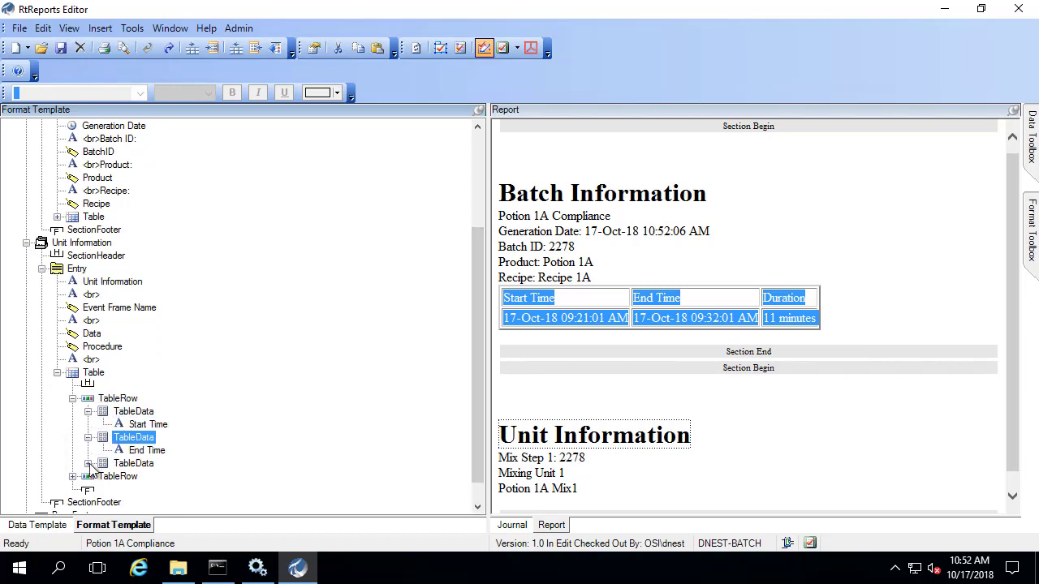
pyautogui.click(88, 464)
pyautogui.click(73, 489)
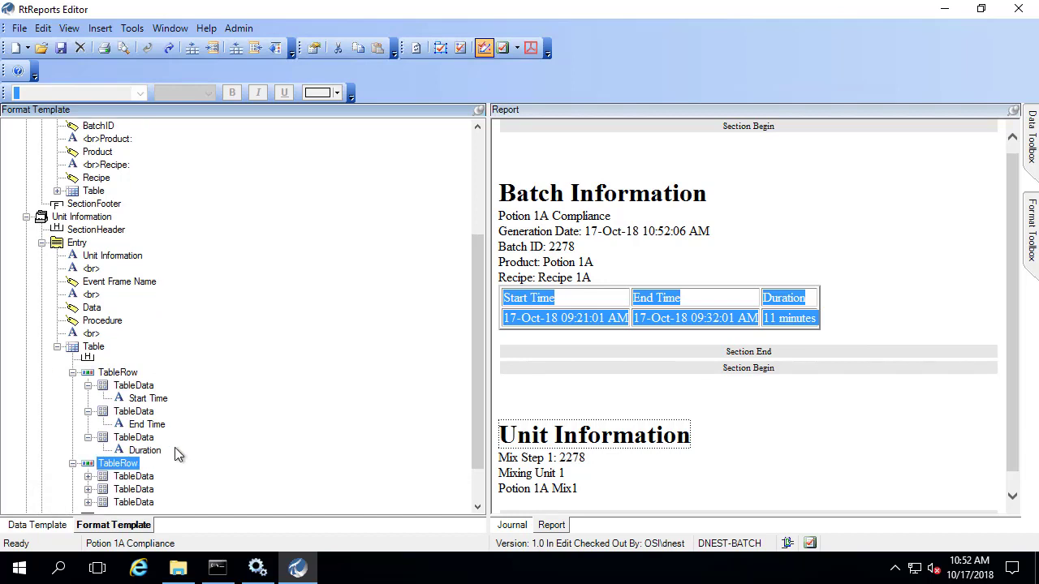
pyautogui.click(89, 425)
pyautogui.click(89, 451)
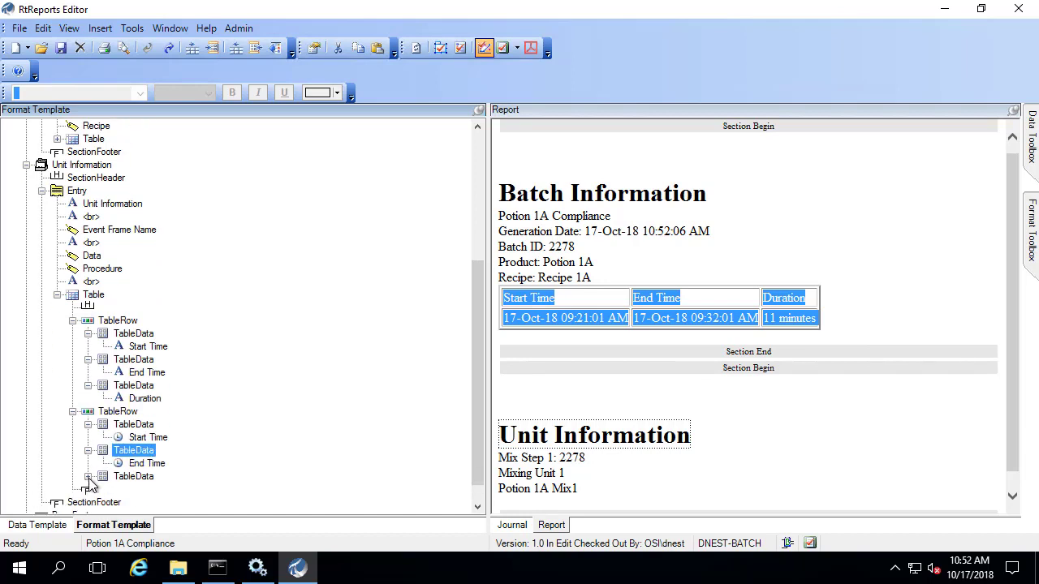
pyautogui.click(89, 476)
# Step: Set the Source of the Unit Information table's Start Time value to the StartTime UTCSeconds of the journal's Mixing Unit 1 UnitBatchJournal
pyautogui.doubleClick(154, 438)
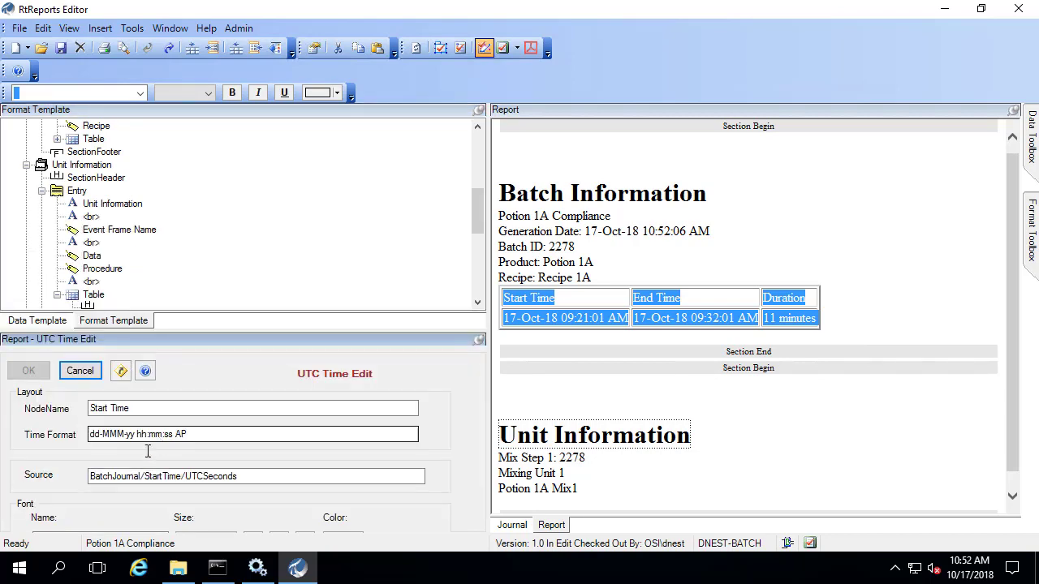
pyautogui.doubleClick(102, 476)
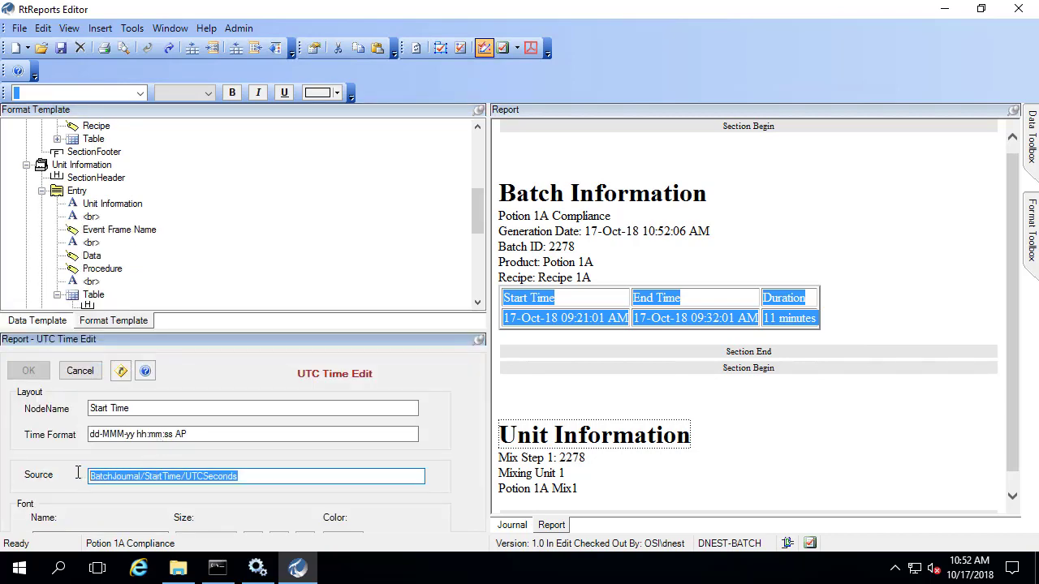
pyautogui.click(512, 526)
pyautogui.click(501, 127)
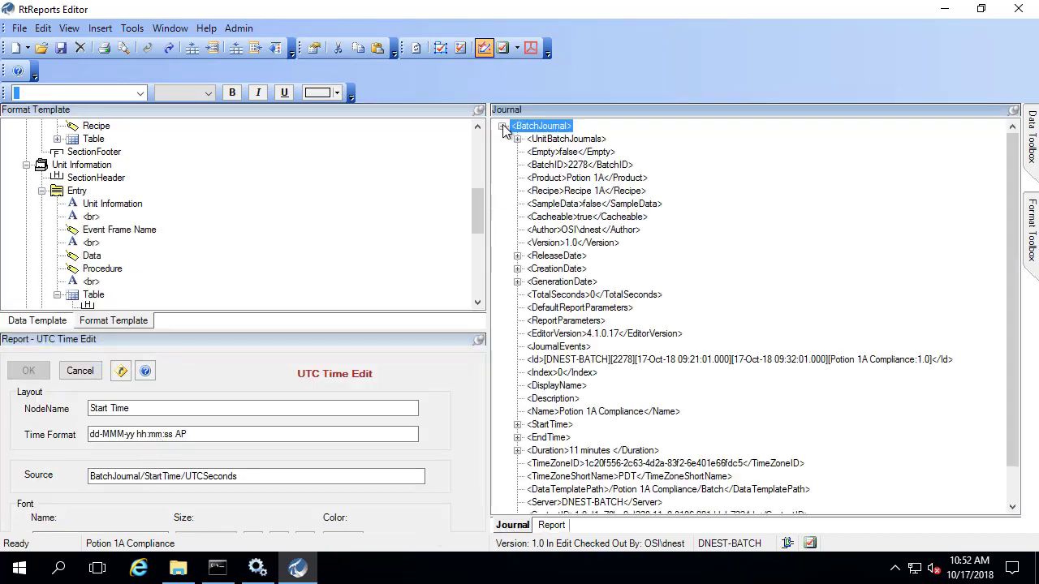
pyautogui.click(551, 425)
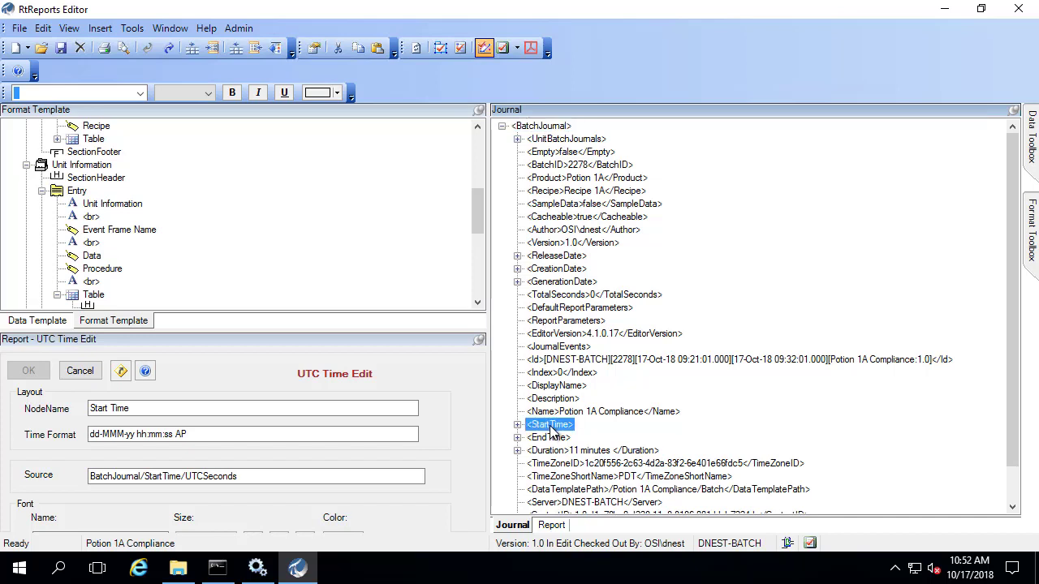
pyautogui.click(517, 139)
pyautogui.click(533, 152)
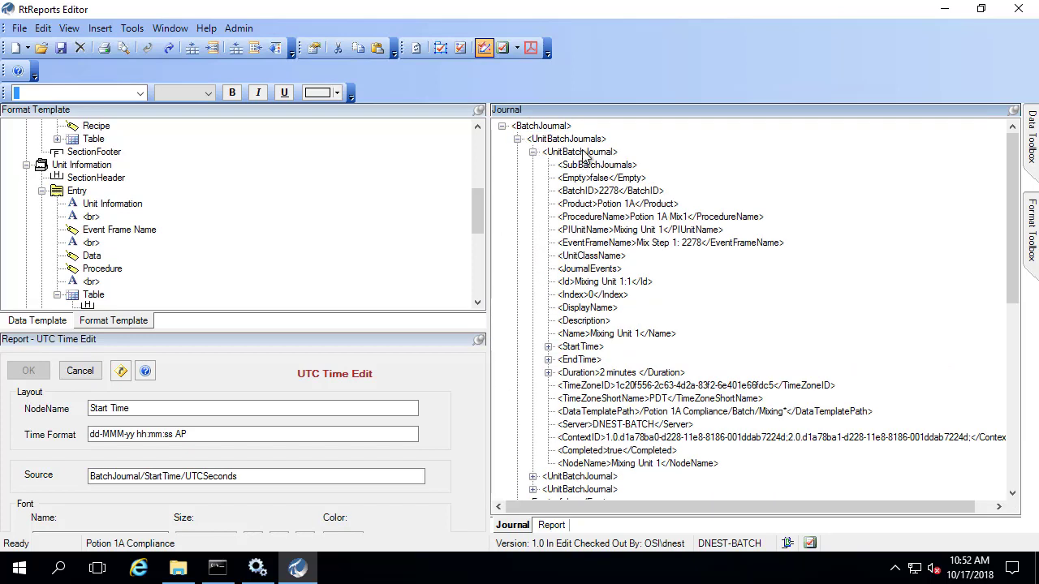
pyautogui.click(583, 152)
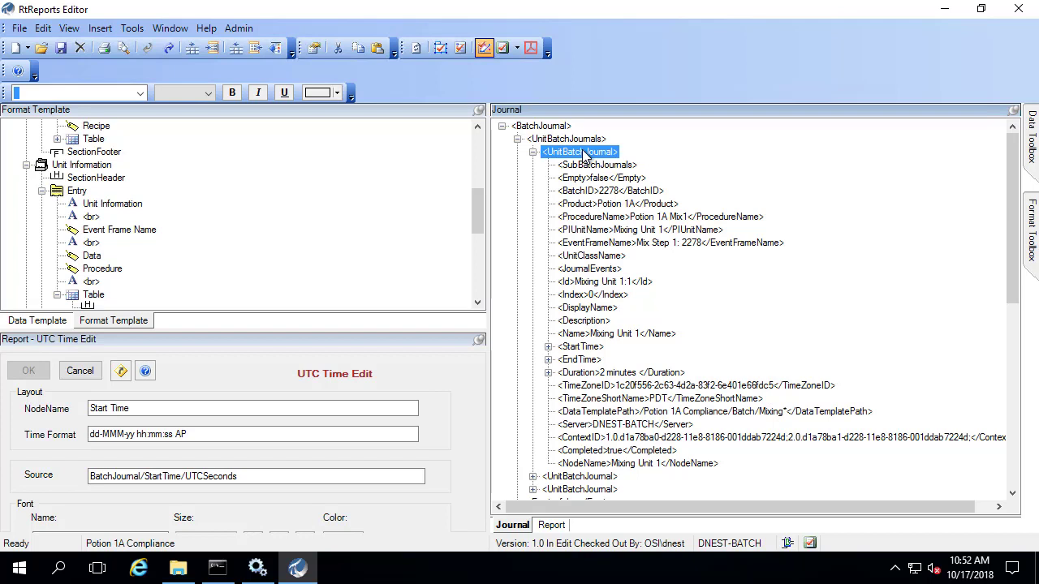
pyautogui.click(570, 348)
pyautogui.click(548, 347)
pyautogui.click(664, 361)
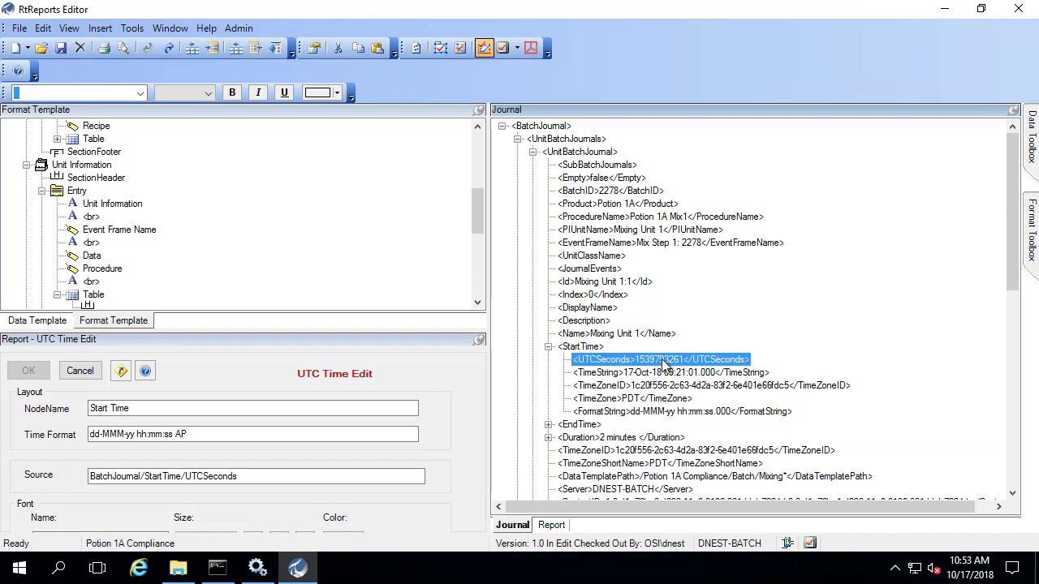
pyautogui.moveTo(618, 377); pyautogui.dragTo(292, 479)
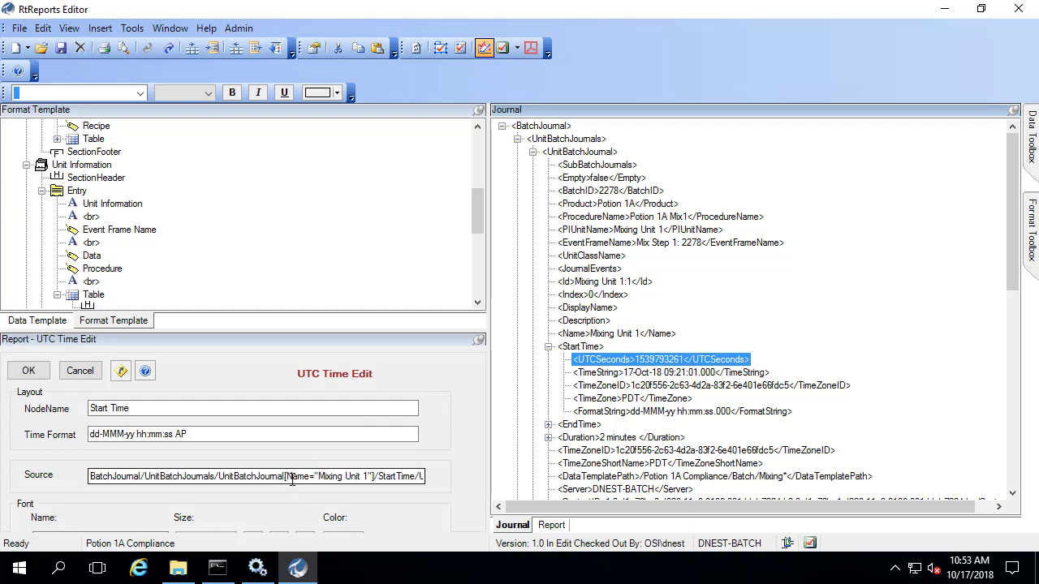
pyautogui.click(29, 371)
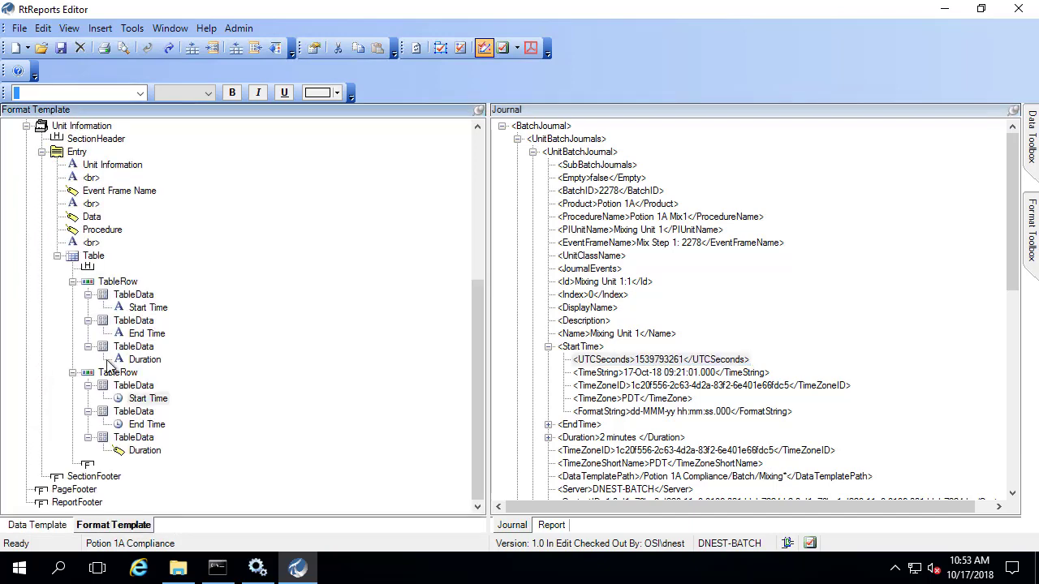
# Step: Set the Source of the Unit Information table's End Time value to the EndTime UTCSeconds of the Mixing Unit 1 UnitBatchJournal
pyautogui.doubleClick(147, 425)
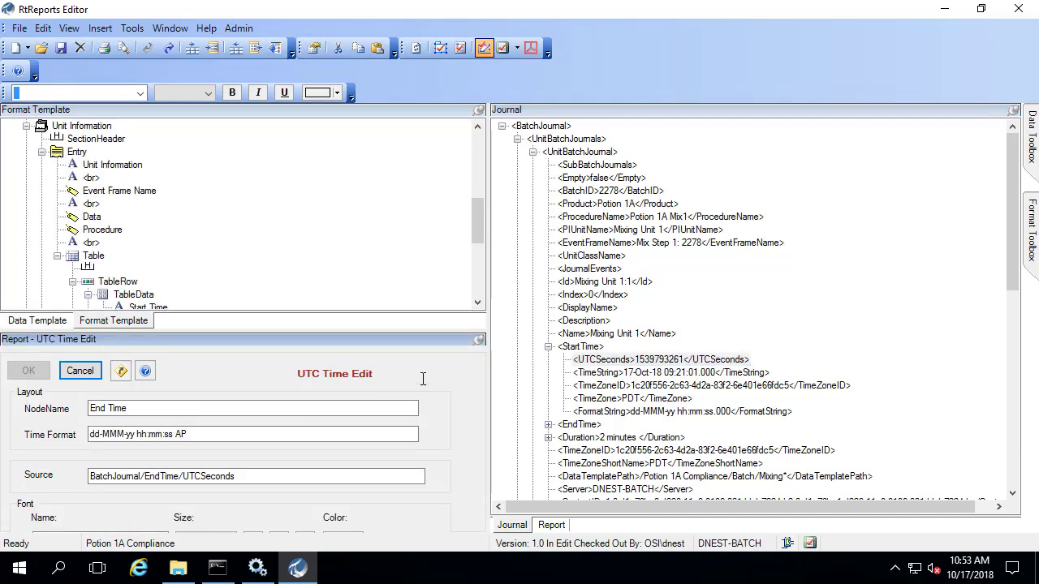
pyautogui.click(548, 346)
pyautogui.click(548, 359)
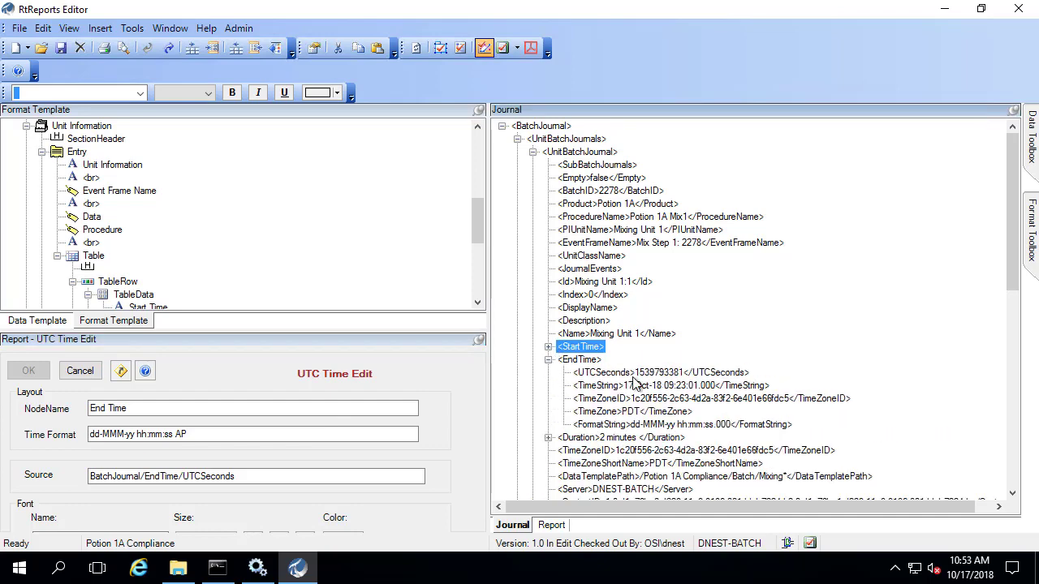
pyautogui.click(661, 373)
pyautogui.moveTo(662, 373); pyautogui.dragTo(364, 483)
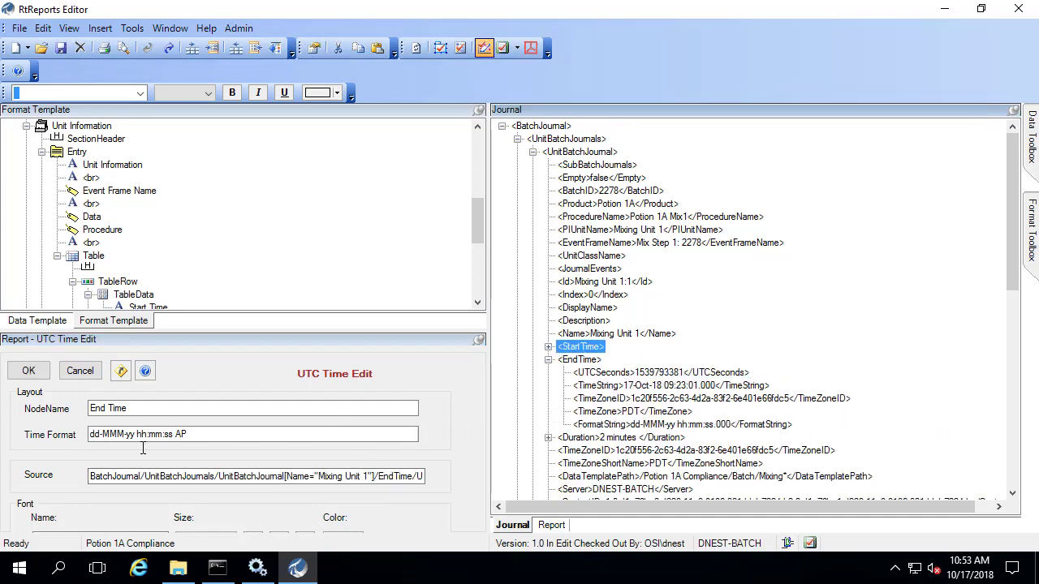
pyautogui.click(28, 371)
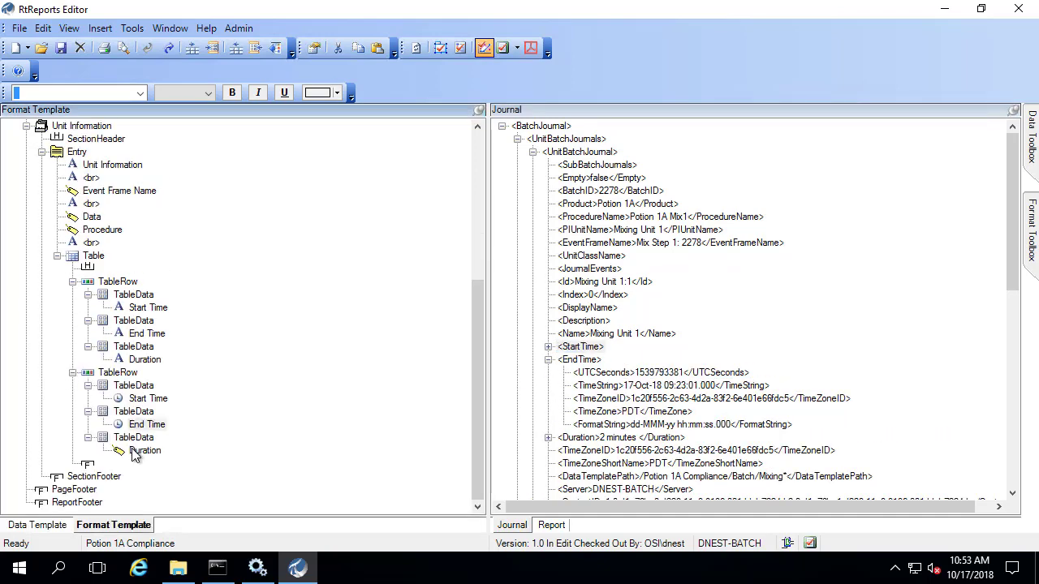
# Step: Set the Source of the Unit Information table's Duration value to the DurationString of the Mixing Unit 1 UnitBatchJournal
pyautogui.click(139, 451)
pyautogui.click(548, 360)
pyautogui.click(548, 373)
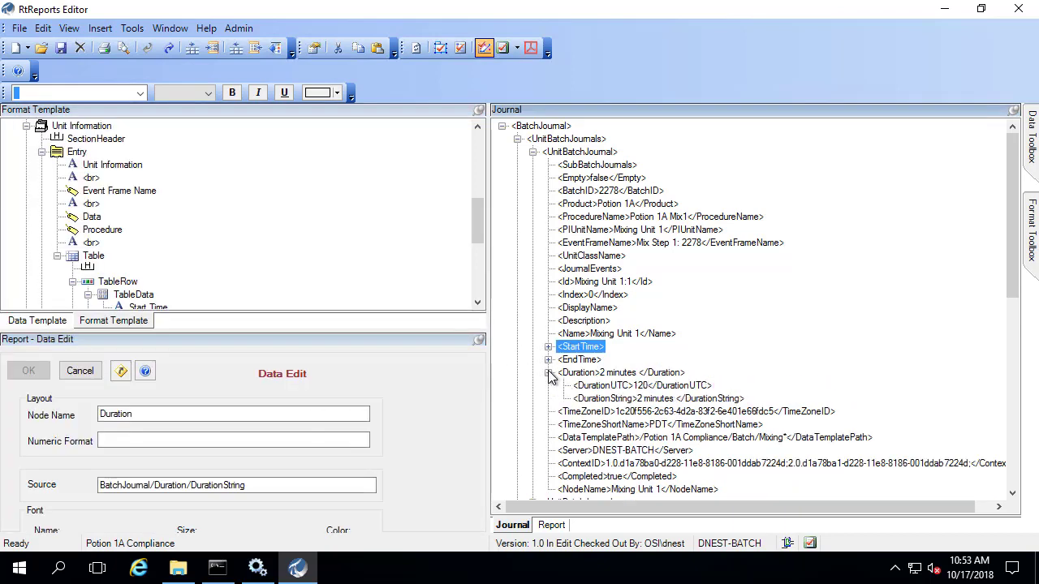
pyautogui.moveTo(641, 404); pyautogui.dragTo(365, 485)
pyautogui.click(28, 371)
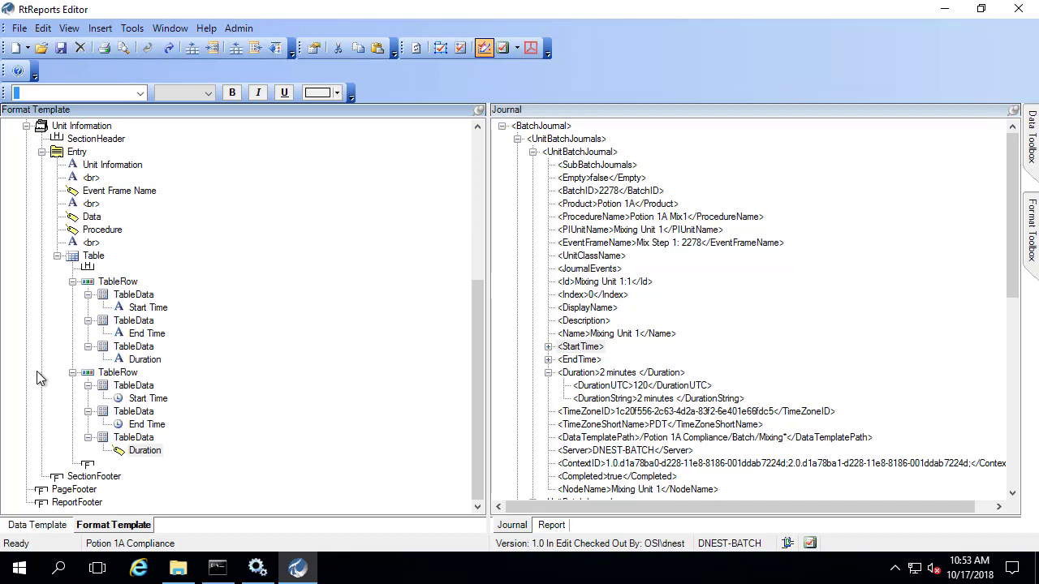
# Step: Regenerate the report and compare the start, end and duration values in the Batch Information and Unit Information tables
pyautogui.click(551, 526)
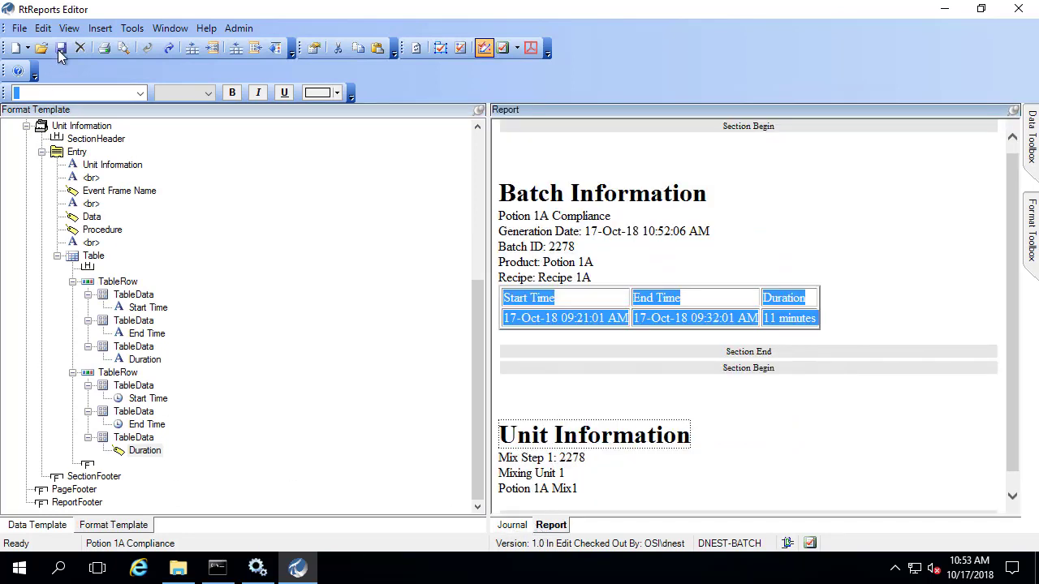
pyautogui.click(69, 27)
pyautogui.click(91, 47)
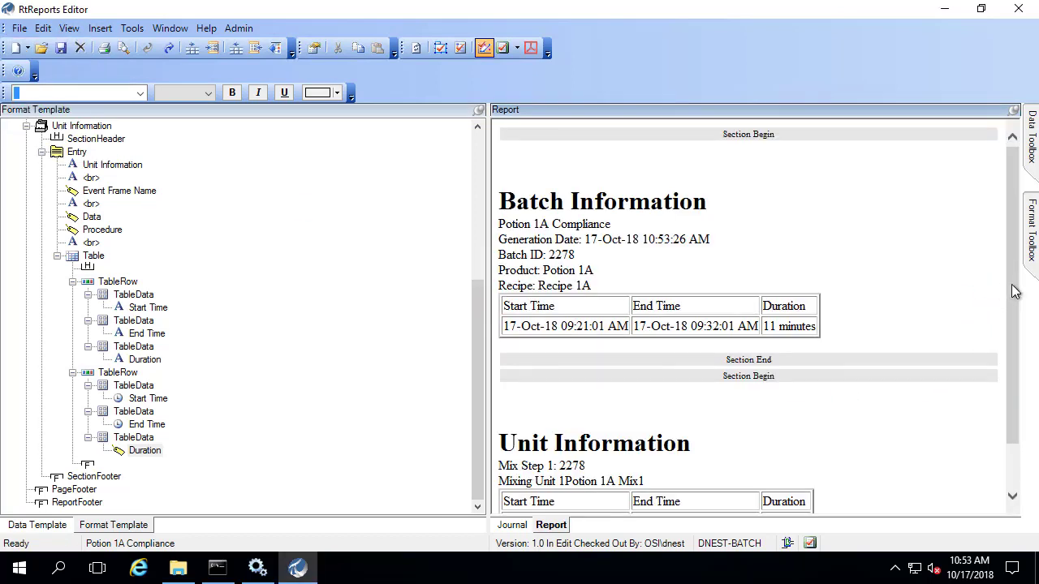
pyautogui.moveTo(1012, 292); pyautogui.dragTo(979, 341)
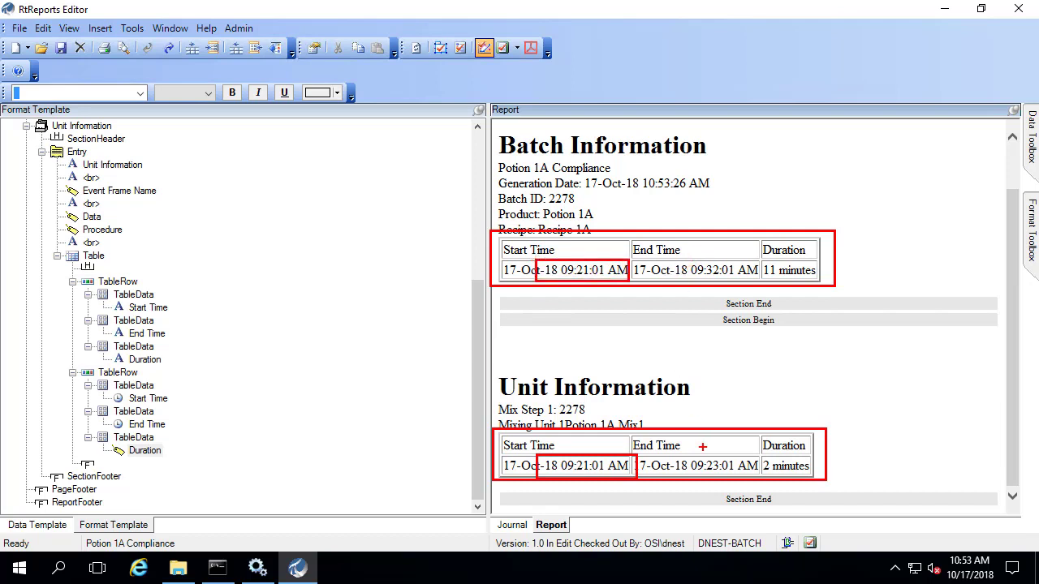
pyautogui.moveTo(682, 454); pyautogui.dragTo(815, 479)
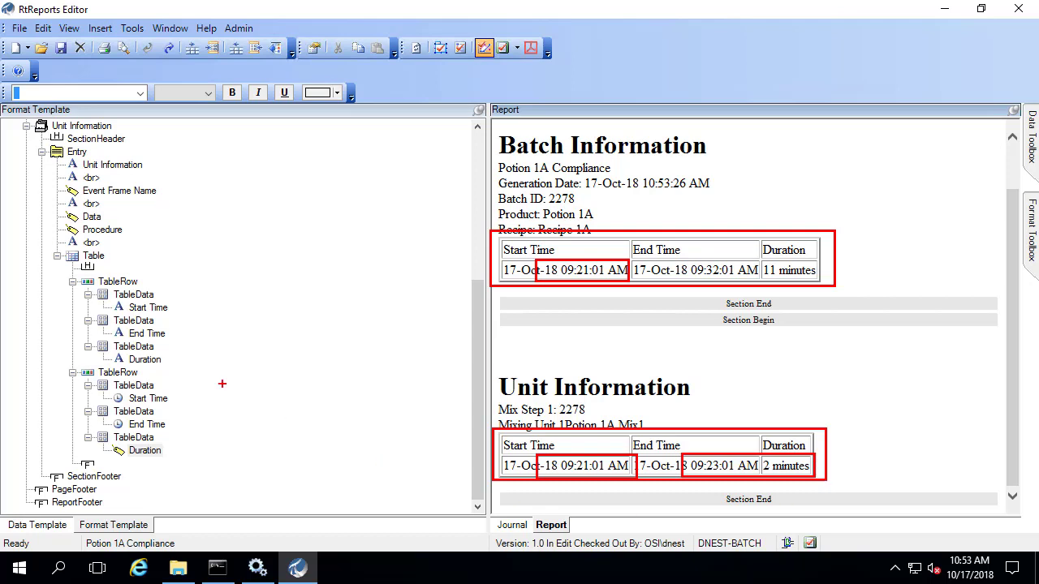
pyautogui.moveTo(17, 118); pyautogui.dragTo(209, 513)
pyautogui.press('Escape')
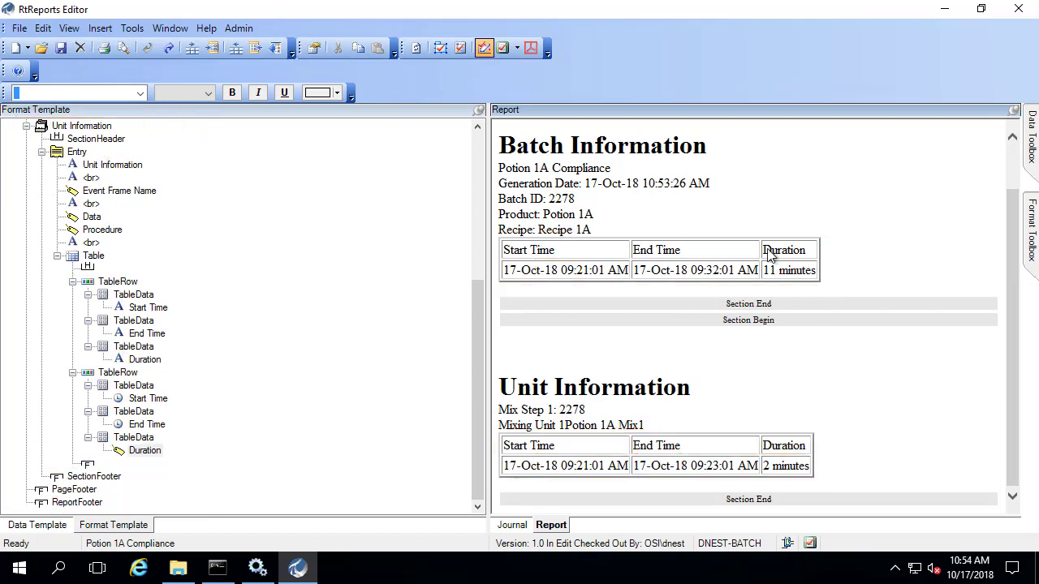
# Step: Show the export options for the format template, data template and data journal
pyautogui.click(19, 29)
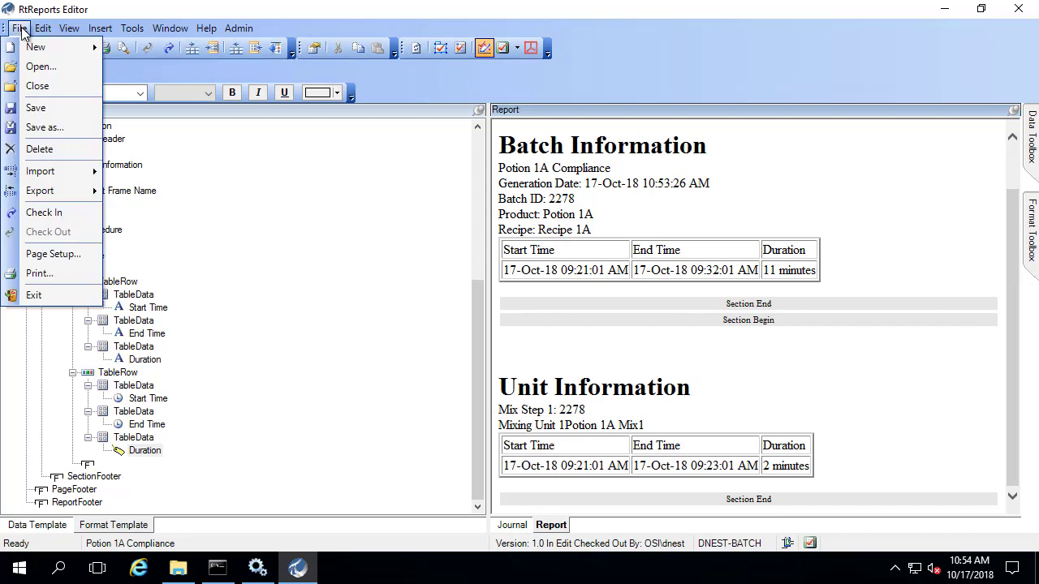
pyautogui.moveTo(39, 195)
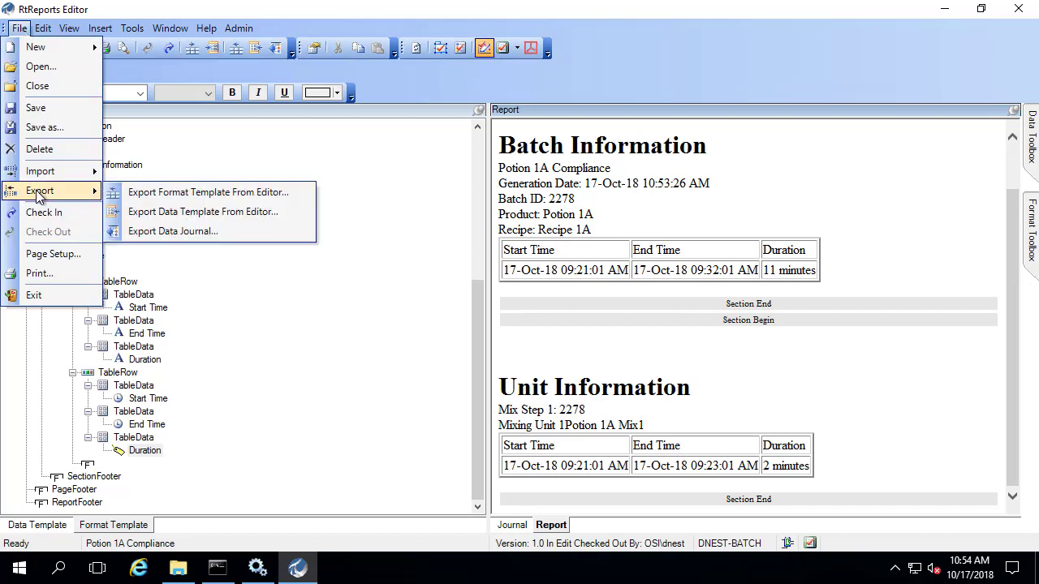
pyautogui.click(169, 201)
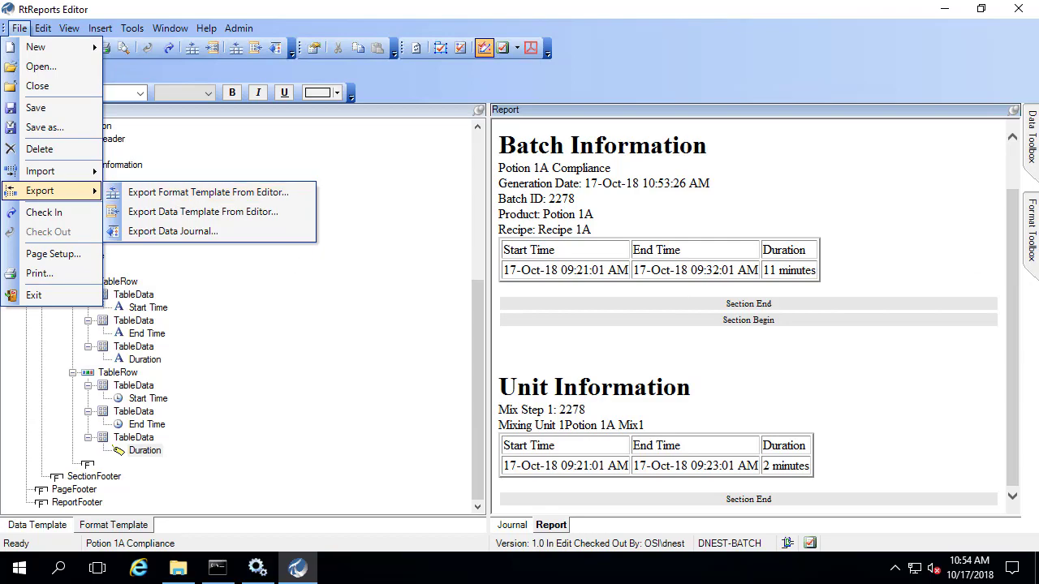